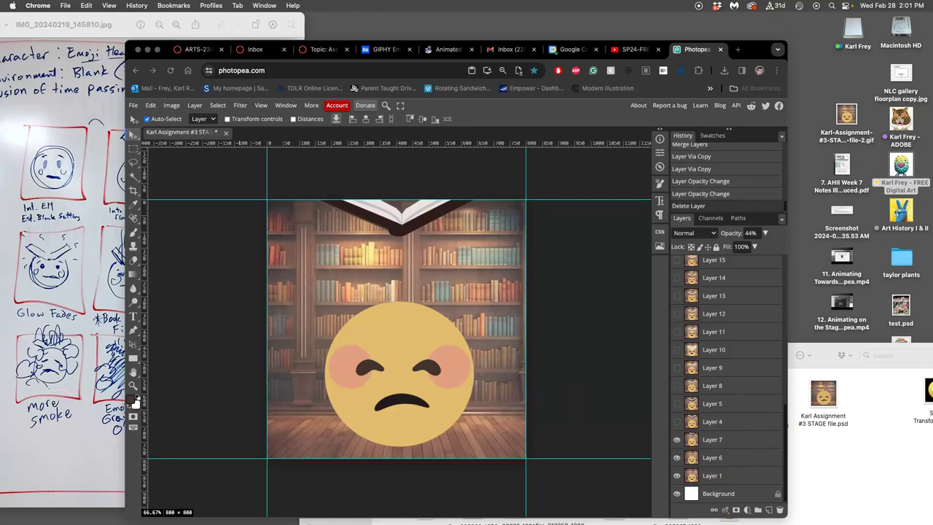
Step: Open Downloads in its own Finder window at the top-right and check the three STAGE frame JPGs
left_click(13, 427)
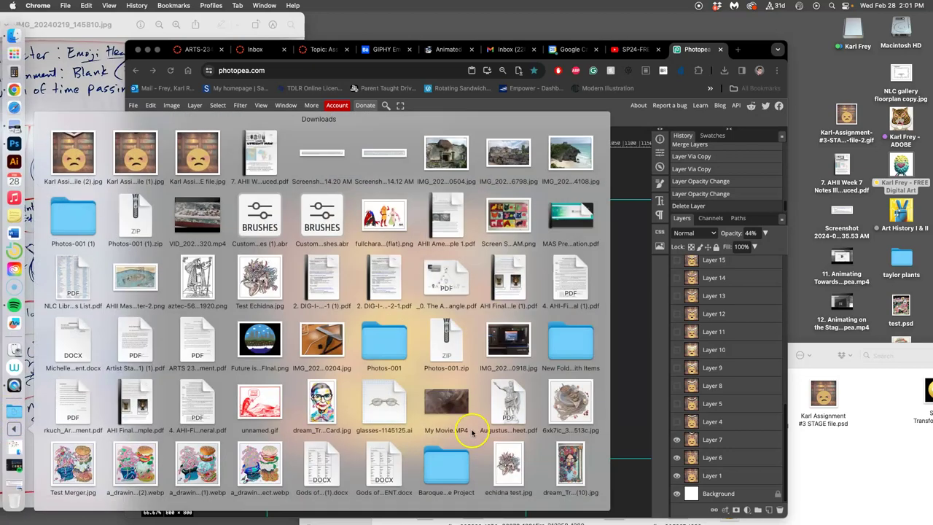
scroll(472, 433, "down", 10)
left_click(322, 465)
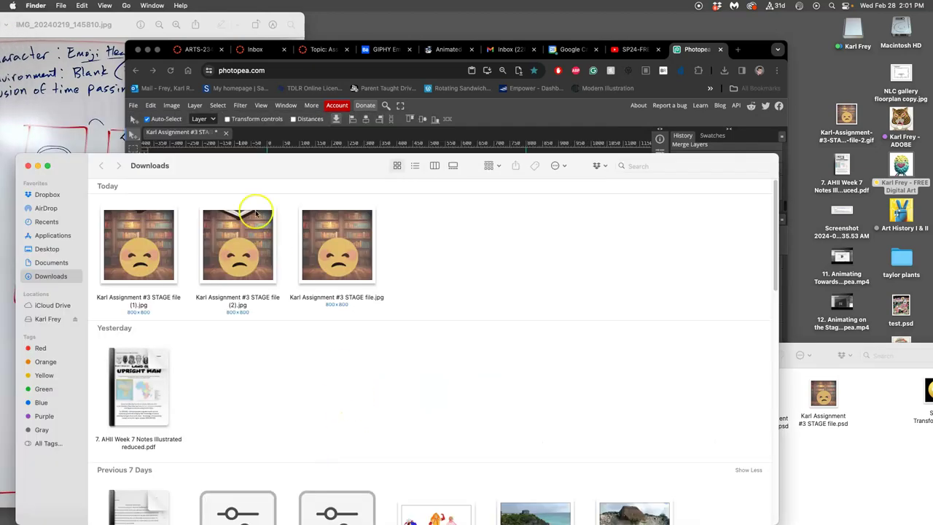
left_click_drag(275, 175, 604, 27)
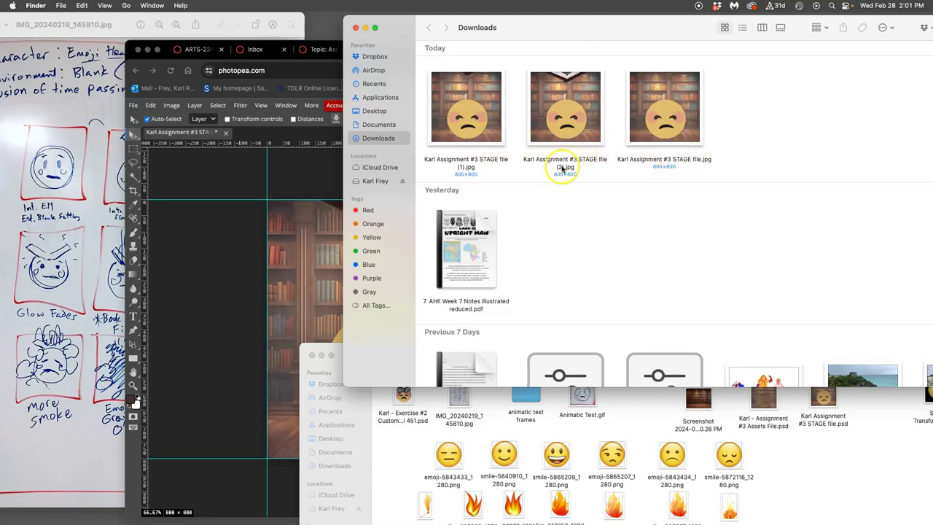
left_click(688, 162)
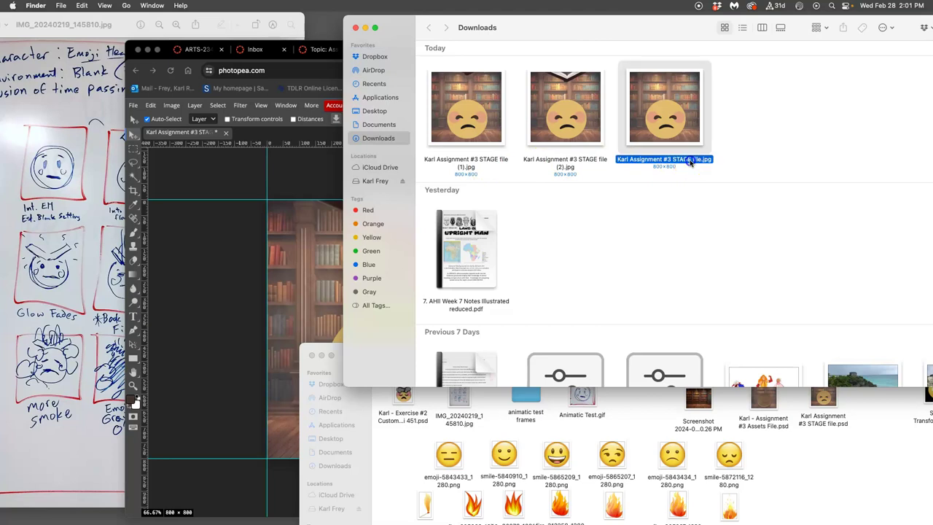
left_click(697, 171)
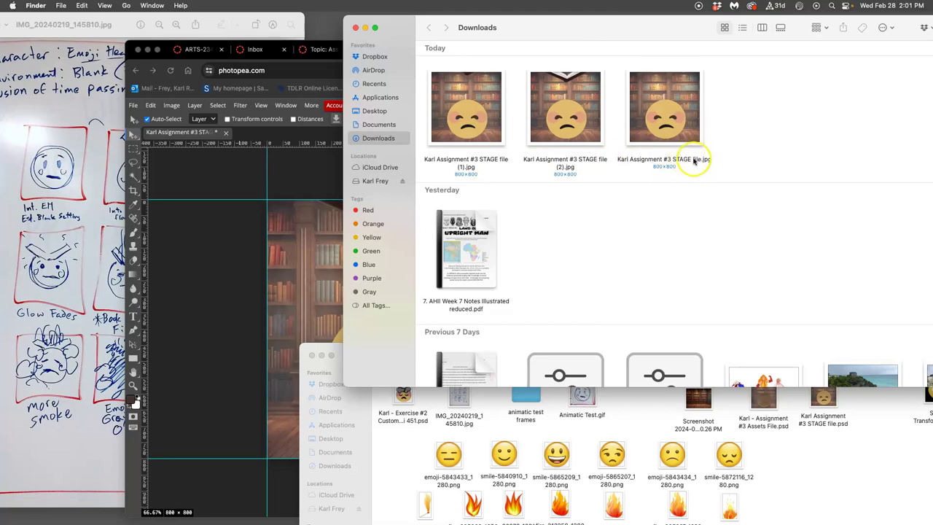
Step: In Photopea, show Layer 4 with the full book and export that frame as a JPG
left_click(283, 253)
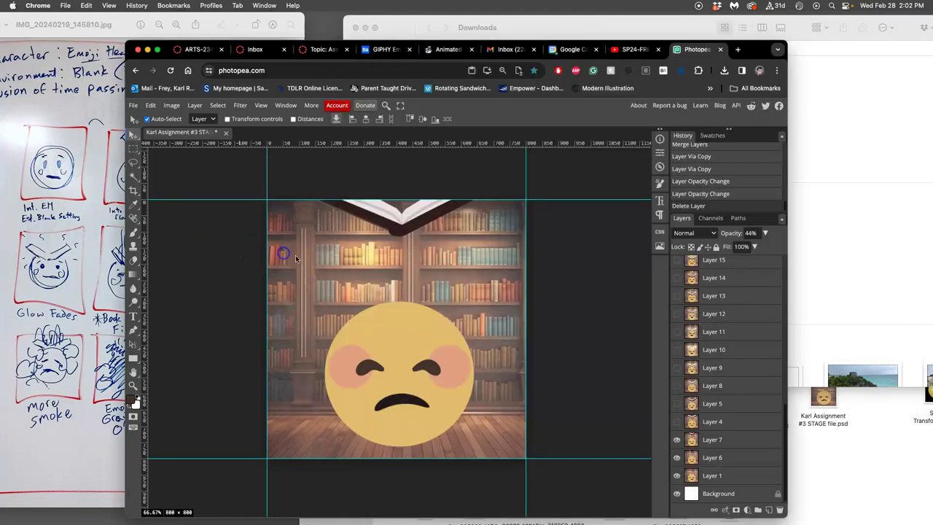
left_click(677, 421)
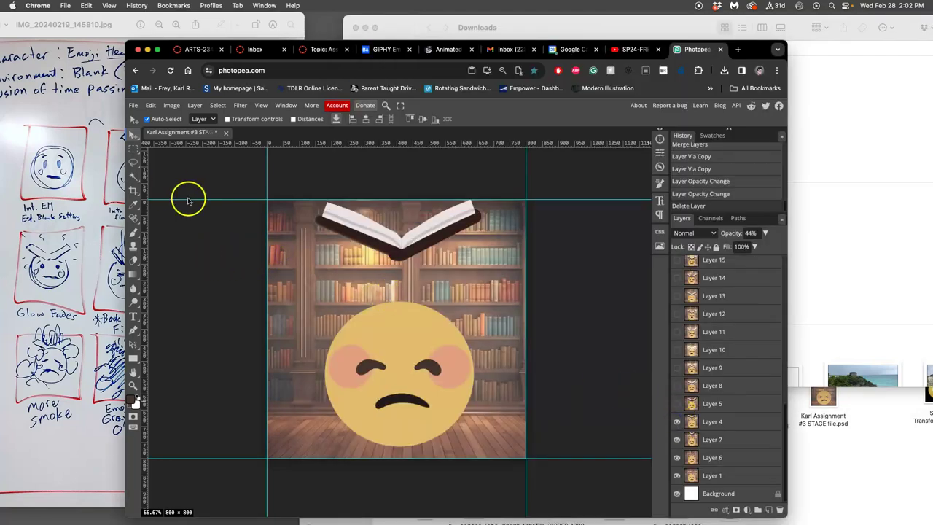
left_click(151, 105)
left_click(133, 105)
mouse_move(167, 239)
left_click(219, 253)
left_click(472, 269)
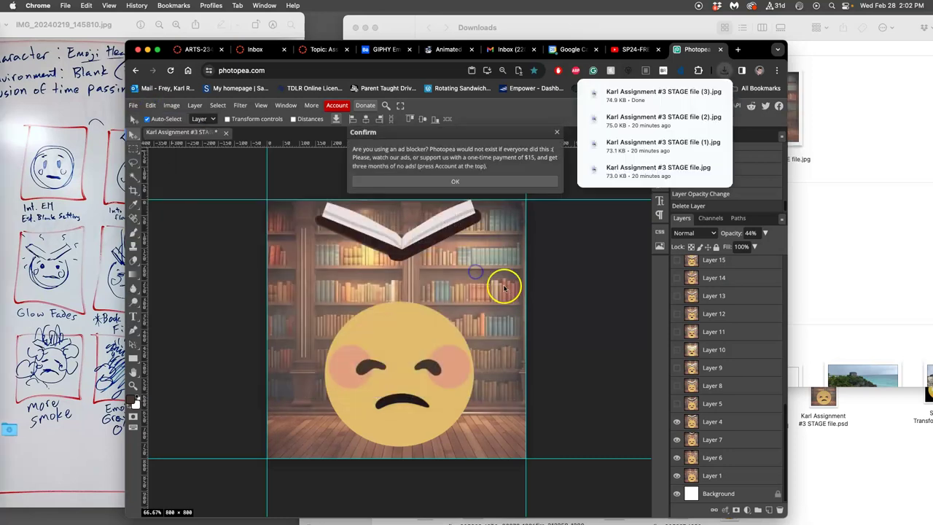
Step: Show Layer 5 and export that frame as a JPG
left_click(677, 404)
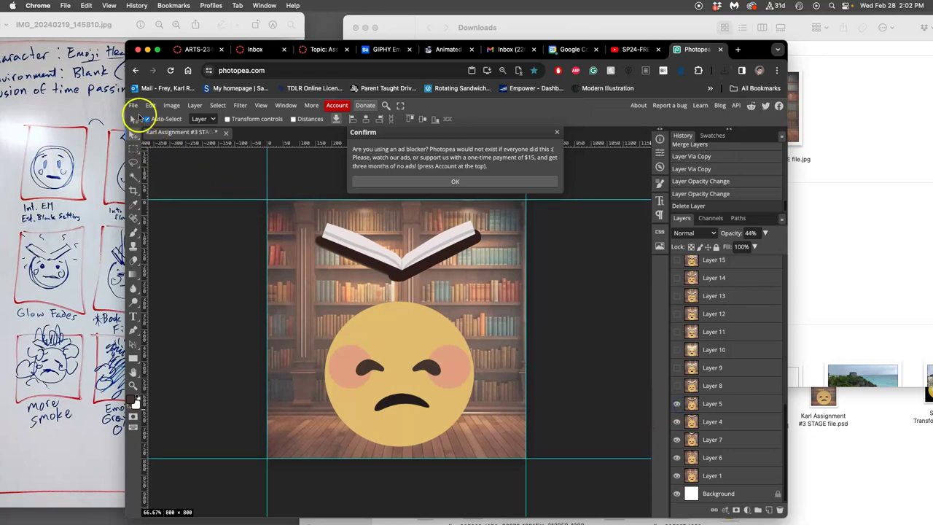
left_click(133, 105)
mouse_move(157, 239)
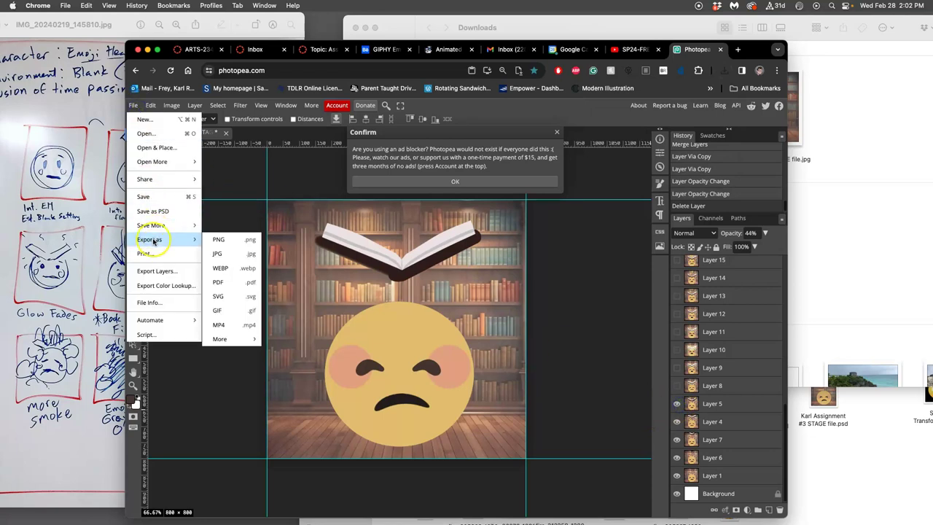
left_click(220, 254)
left_click(455, 269)
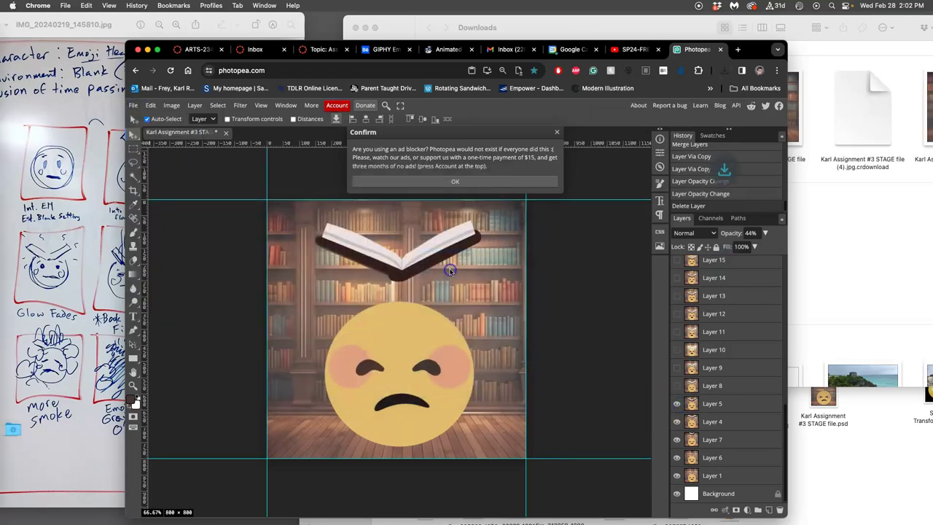
Step: Dismiss the ad-blocker notice and leave Layer 8 visible after comparing book poses
left_click(677, 387)
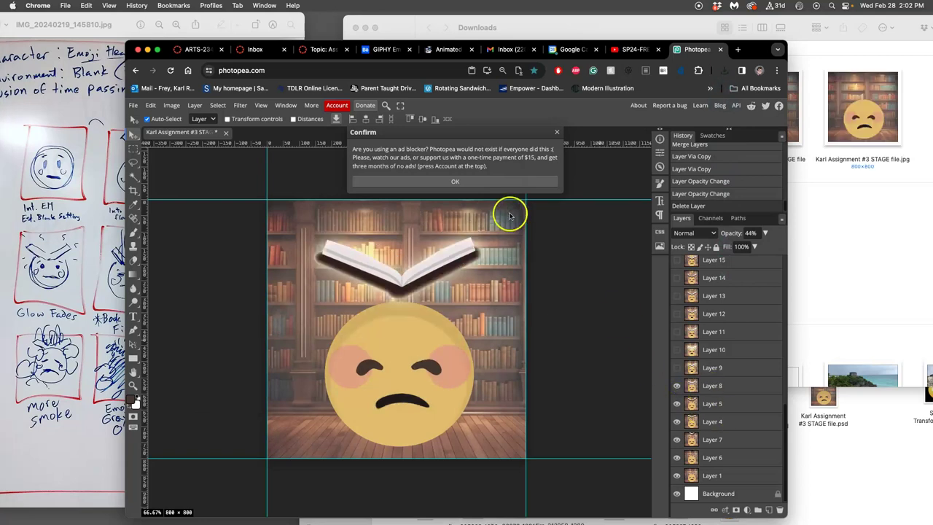
left_click(486, 182)
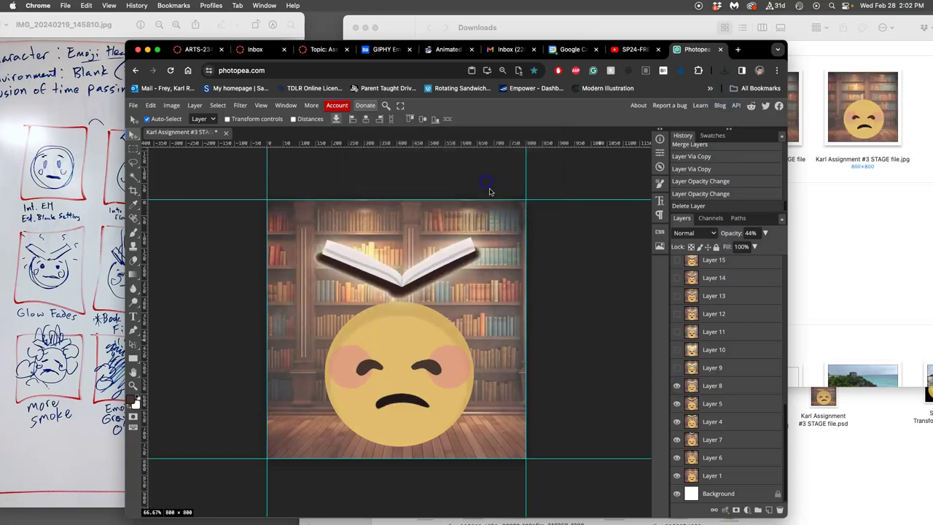
left_click(677, 387)
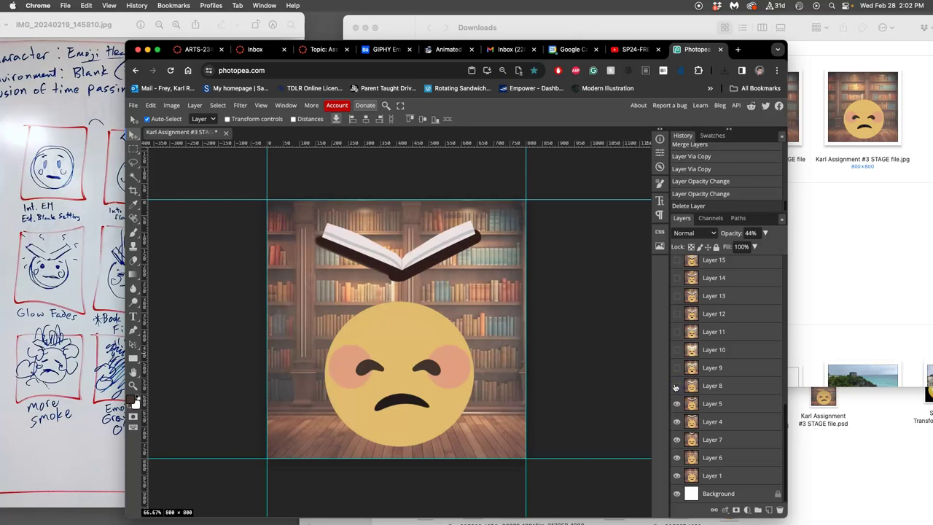
left_click(678, 387)
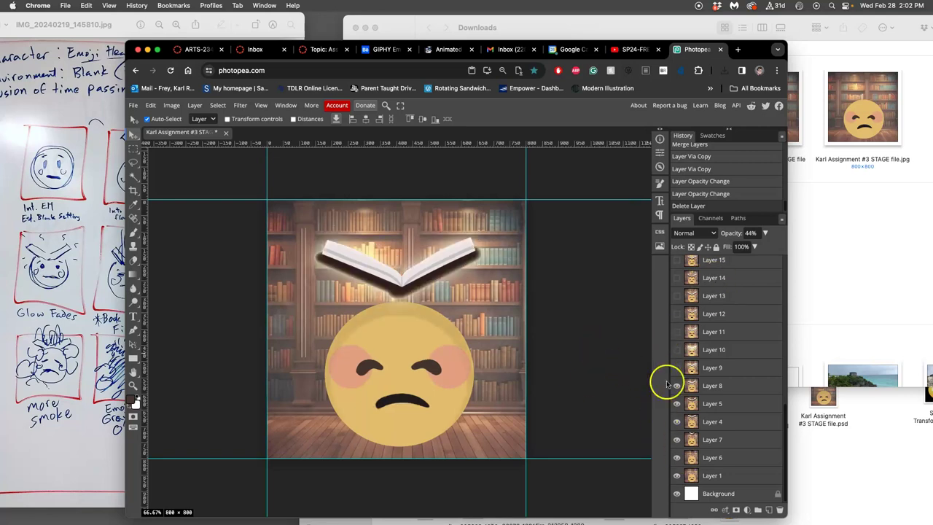
left_click(815, 139)
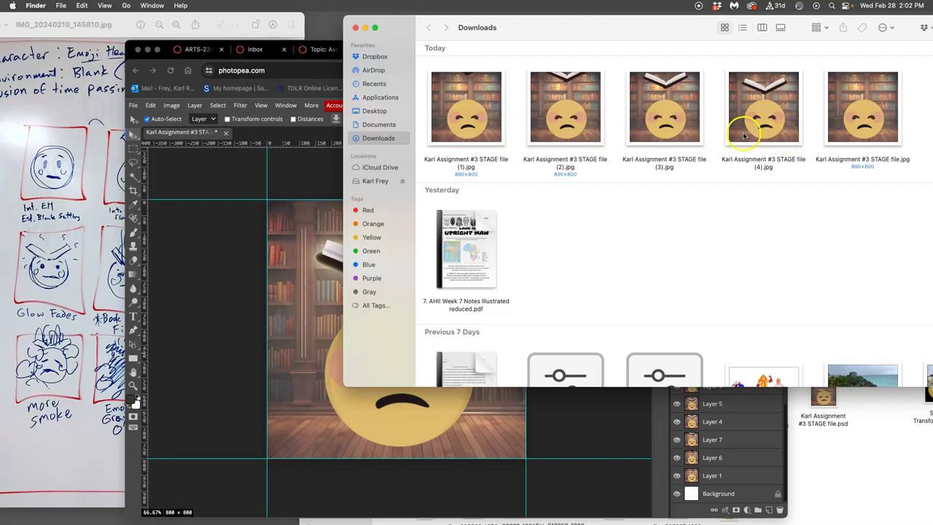
left_click(637, 449)
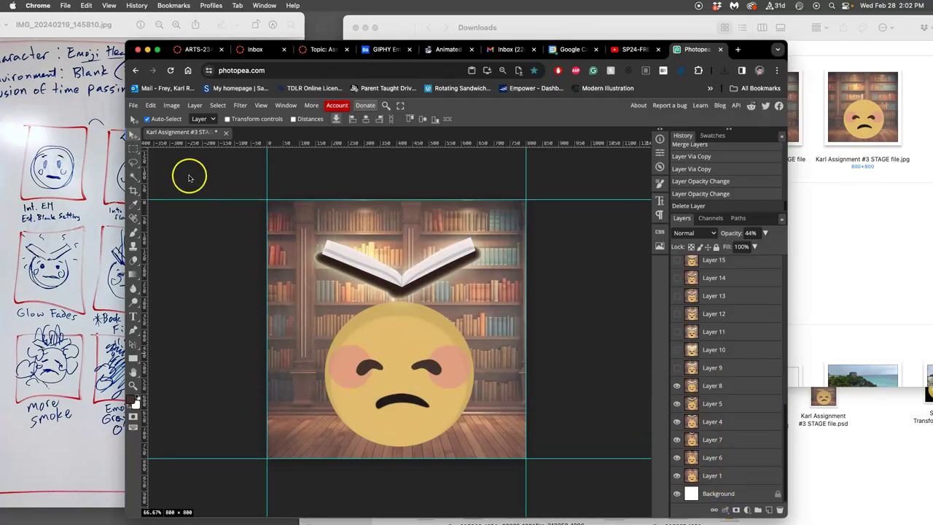
Step: Export the current frame as the fifth JPG
left_click(134, 106)
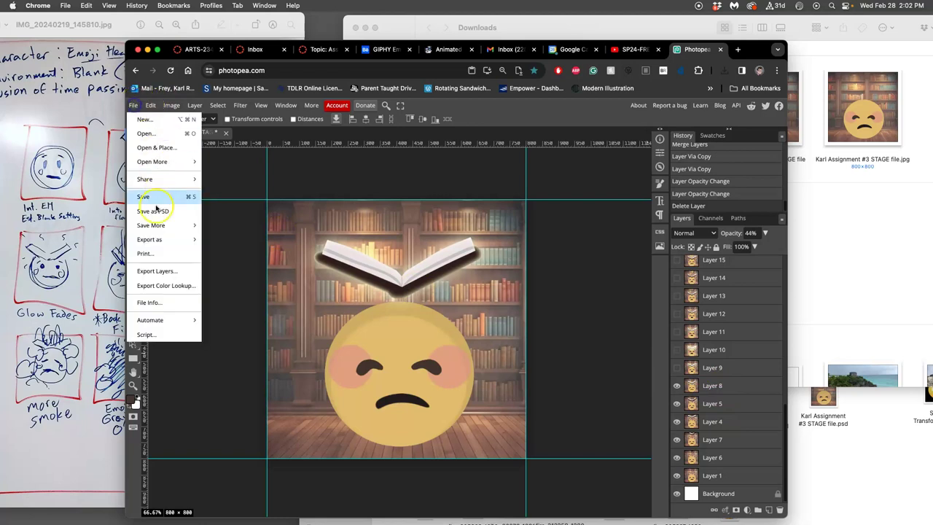
mouse_move(175, 227)
left_click(218, 242)
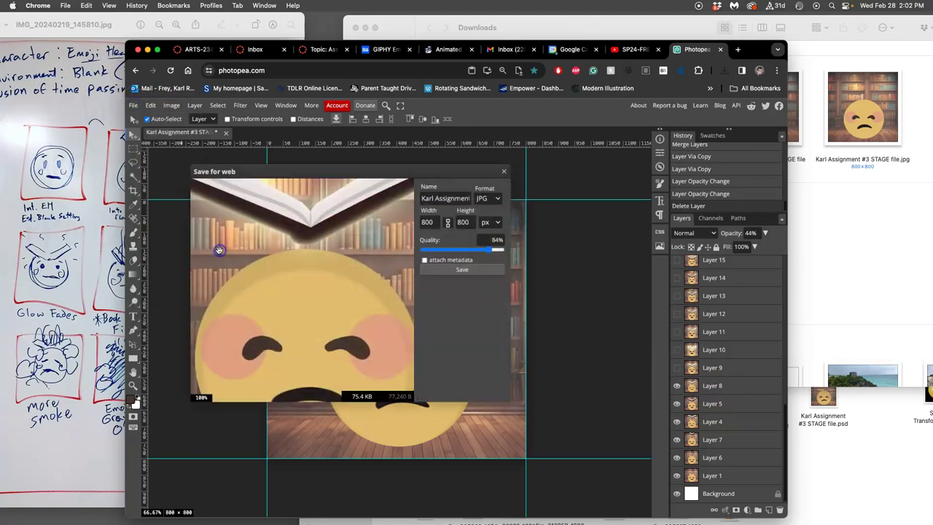
left_click(462, 269)
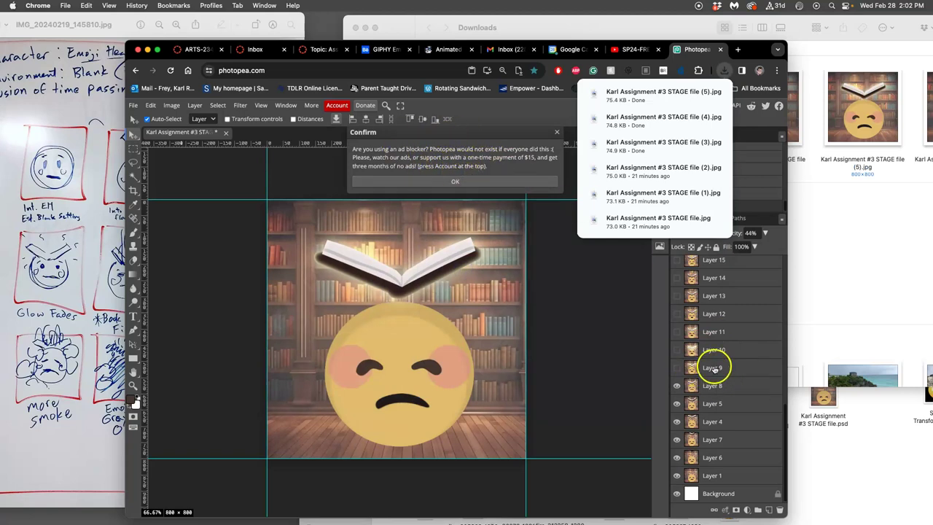
Step: Show Layer 9 and export the smiling frame as a JPG
left_click(678, 368)
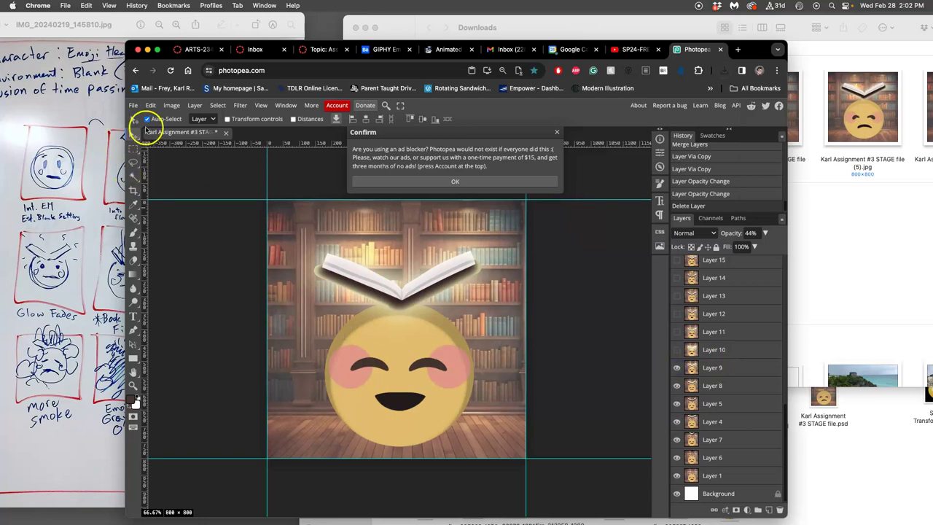
left_click(134, 106)
mouse_move(170, 244)
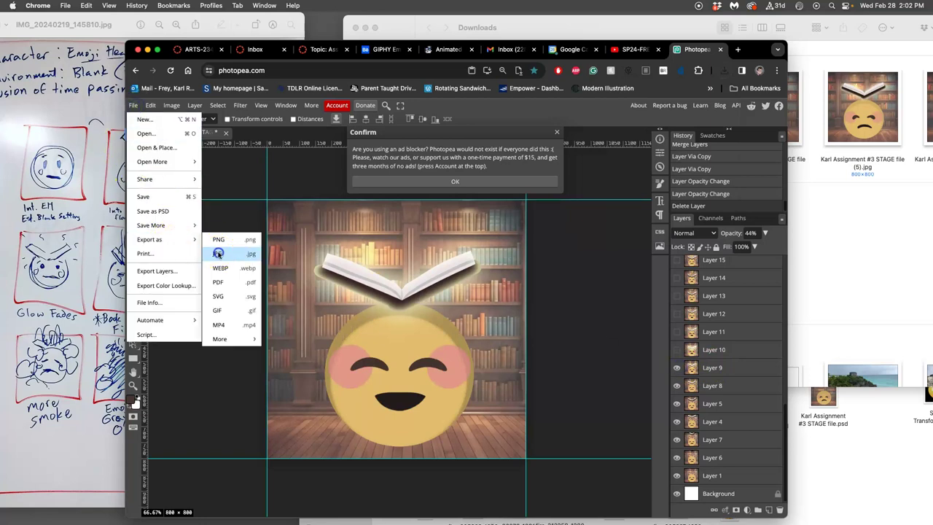
left_click(217, 253)
left_click(436, 268)
Step: Show Layer 10 and export the glowing frame as a JPG
left_click(678, 350)
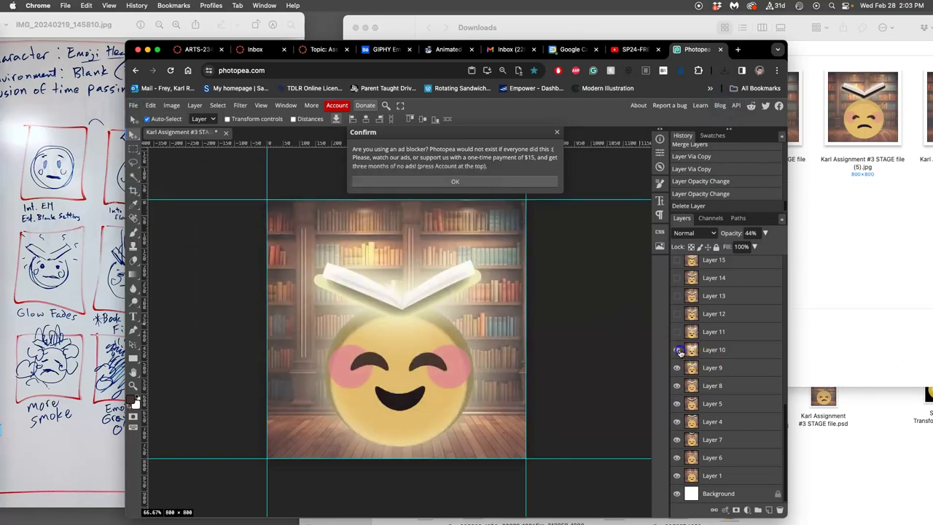
left_click(134, 107)
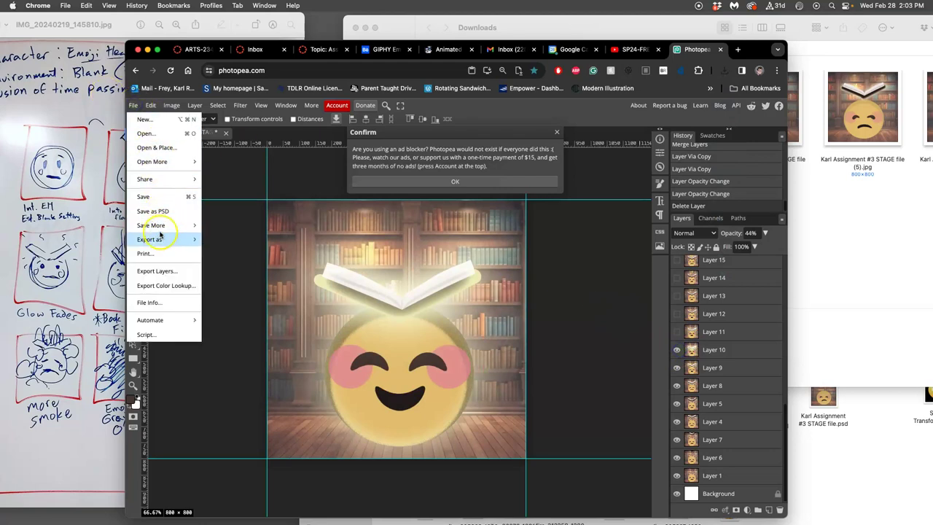
mouse_move(192, 241)
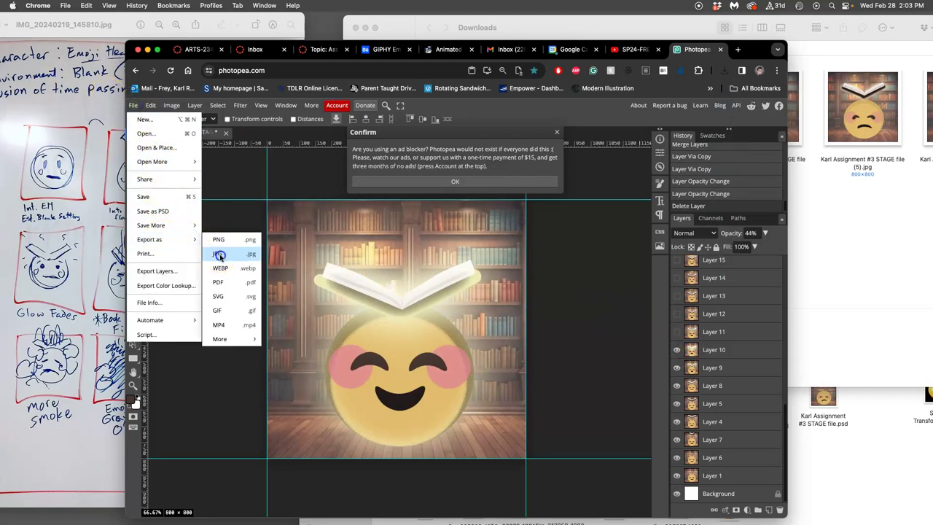
left_click(217, 253)
left_click(445, 271)
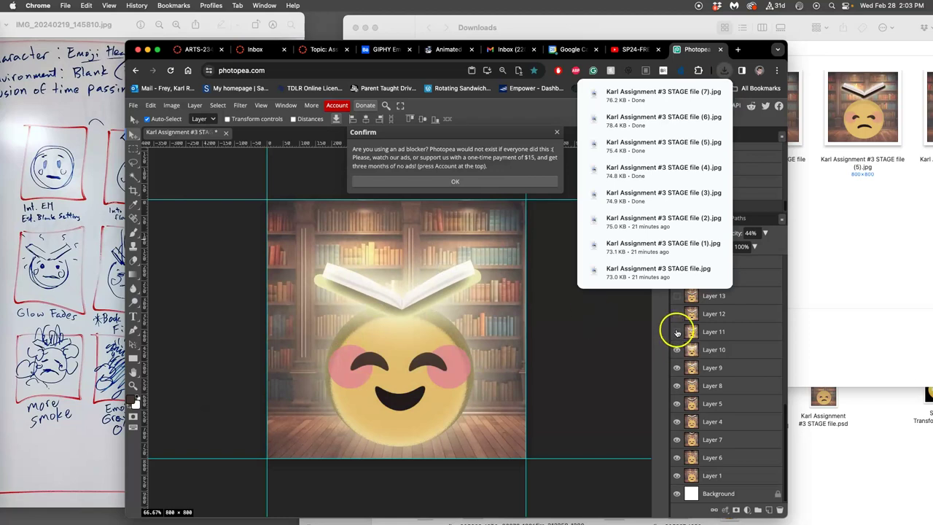
Step: Show Layer 11, export its frame as a JPG, and reveal Layer 12
left_click(677, 331)
left_click(713, 332)
left_click(135, 106)
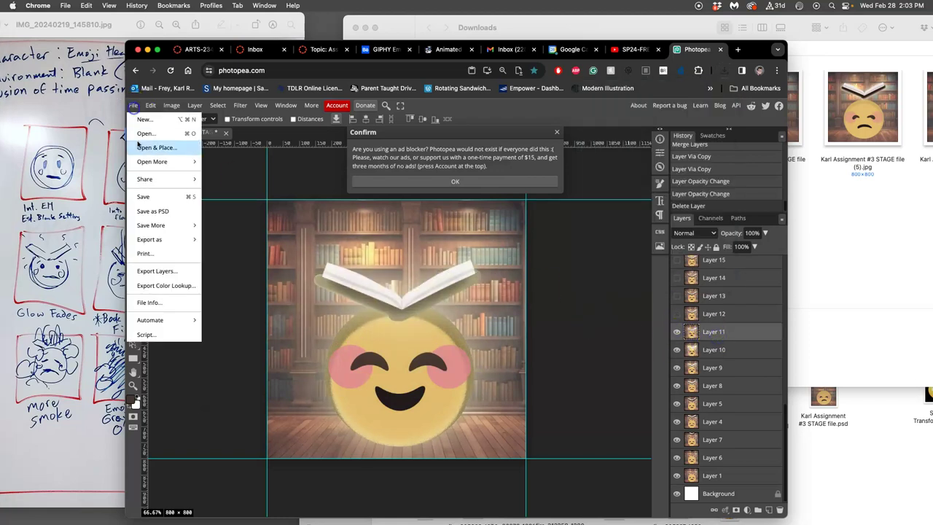
left_click(217, 253)
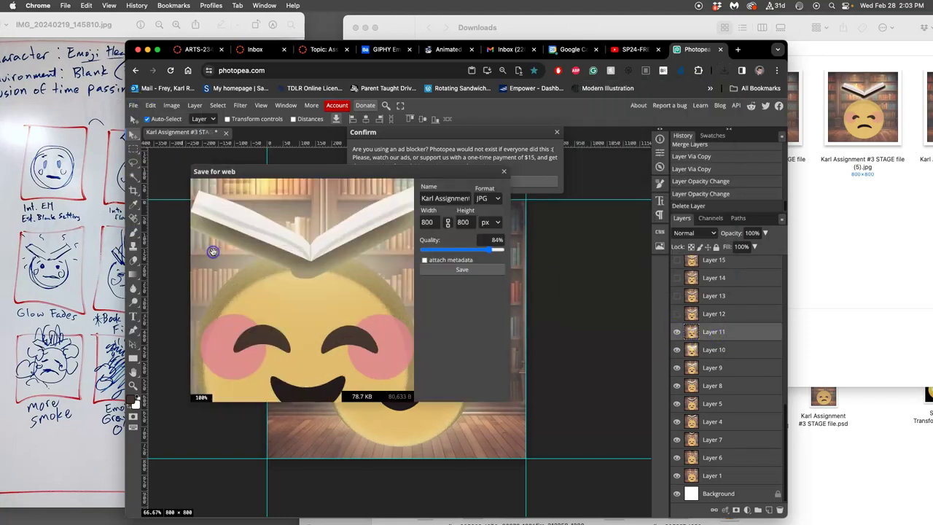
left_click(447, 271)
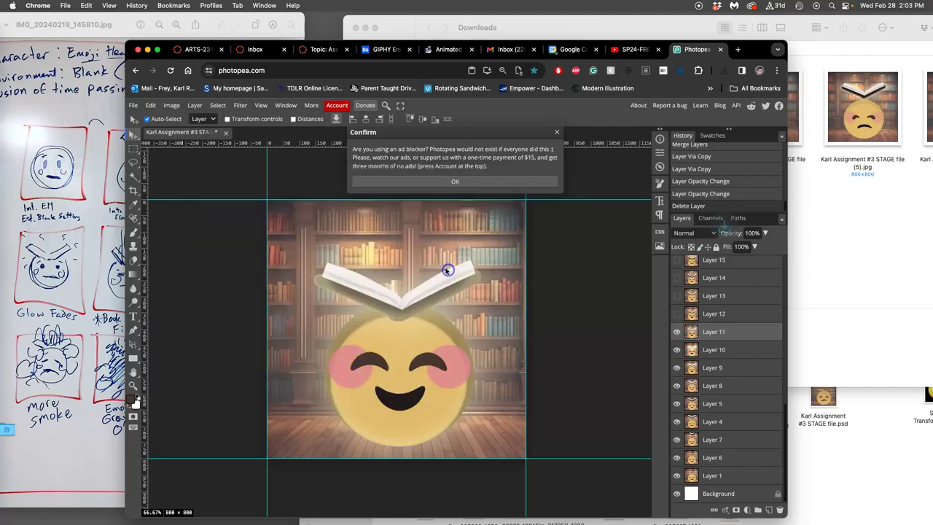
left_click(713, 314)
Step: Make Layer 12 visible and export its frame as a JPG
left_click(677, 314)
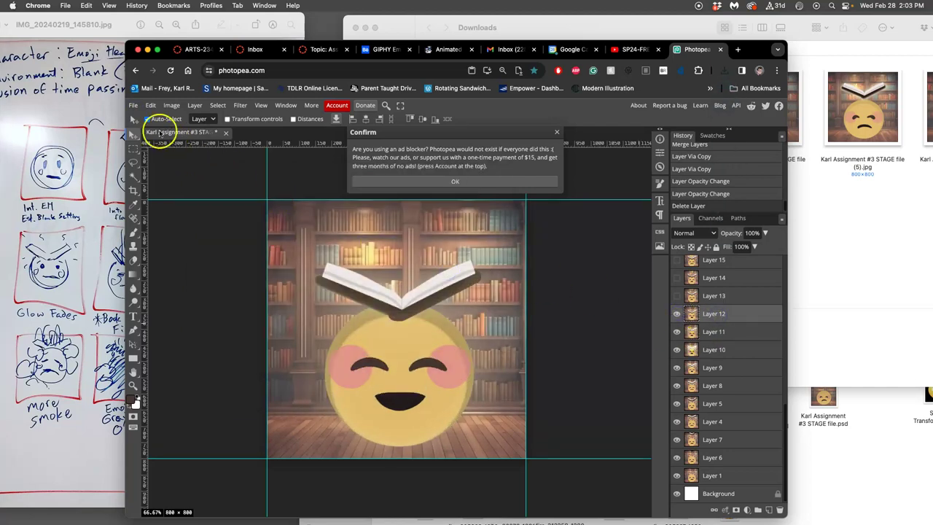
left_click(134, 106)
mouse_move(158, 239)
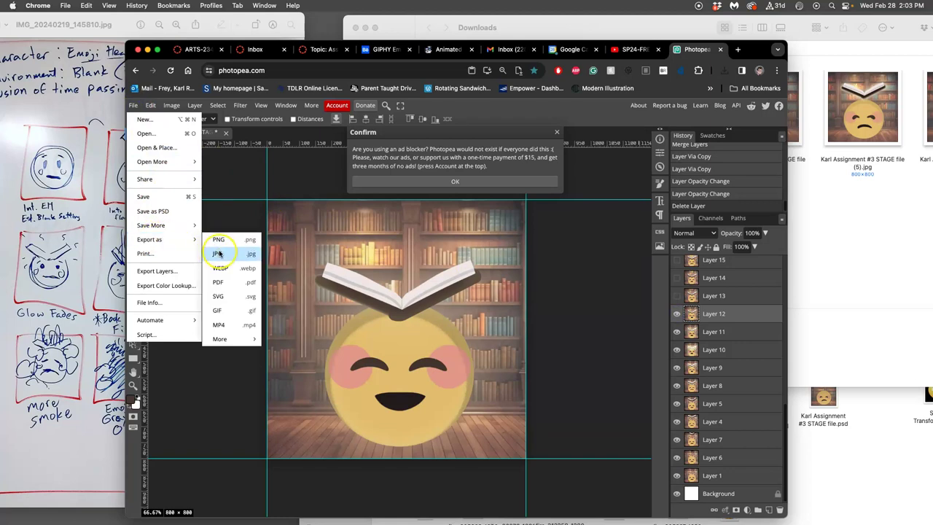
left_click(217, 253)
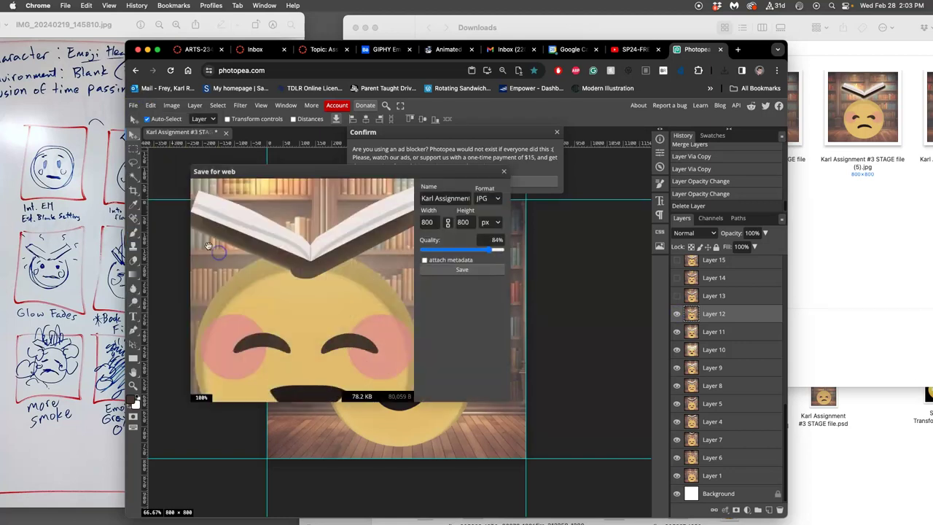
left_click(437, 269)
Step: Show Layer 13 with the open mouth and match, and export it as a JPG
left_click(716, 298)
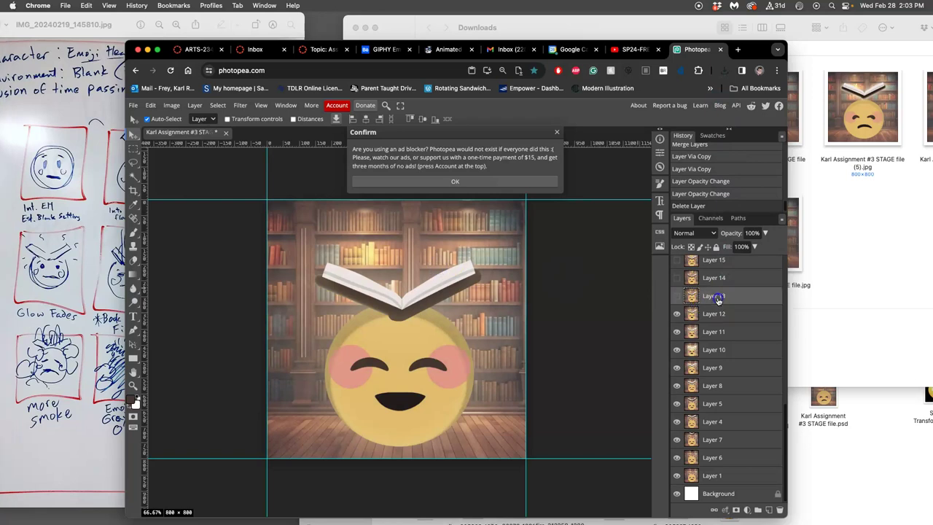
left_click(677, 296)
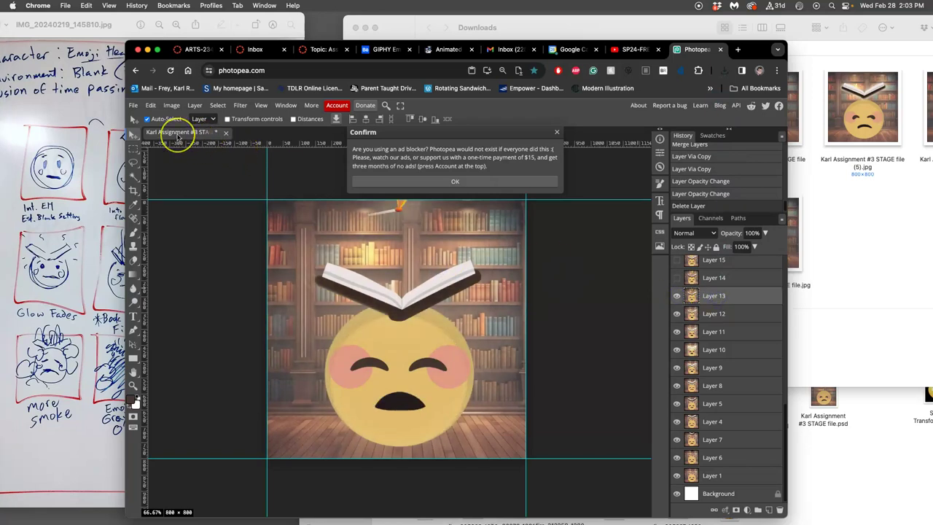
left_click(134, 106)
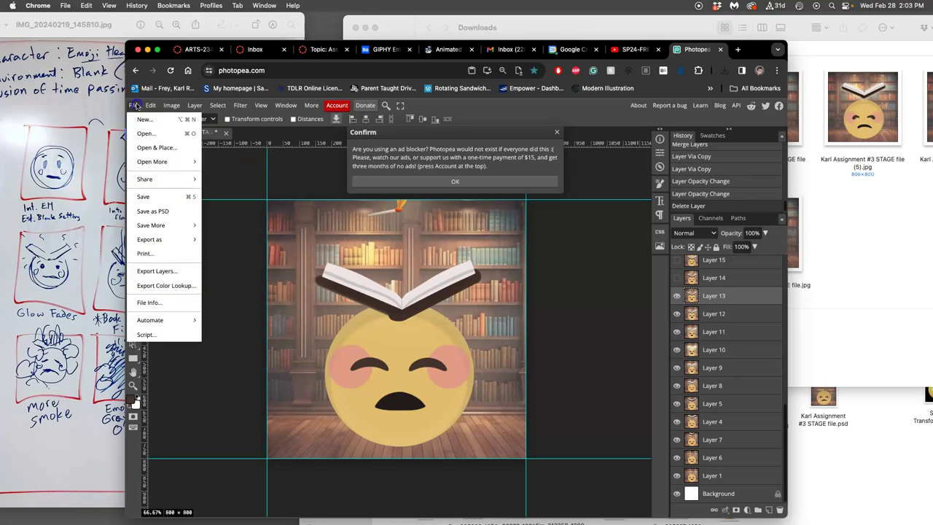
mouse_move(167, 239)
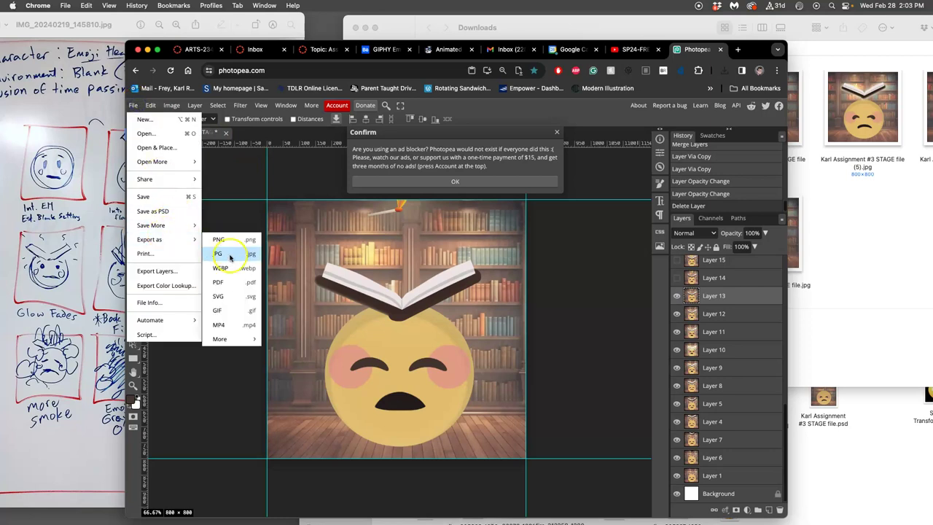
left_click(230, 255)
left_click(447, 272)
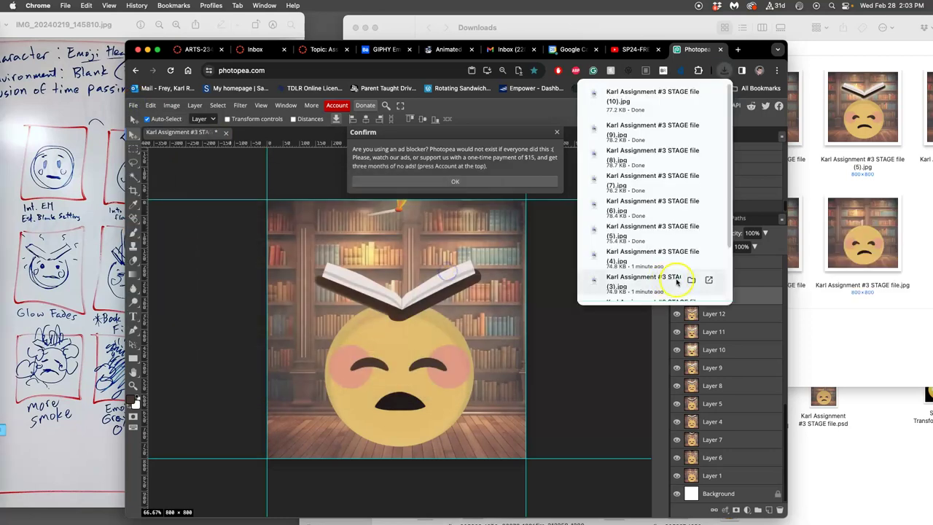
Step: Show Layer 14 with closed eyes and export that frame as a JPG
left_click(714, 277)
left_click(676, 259)
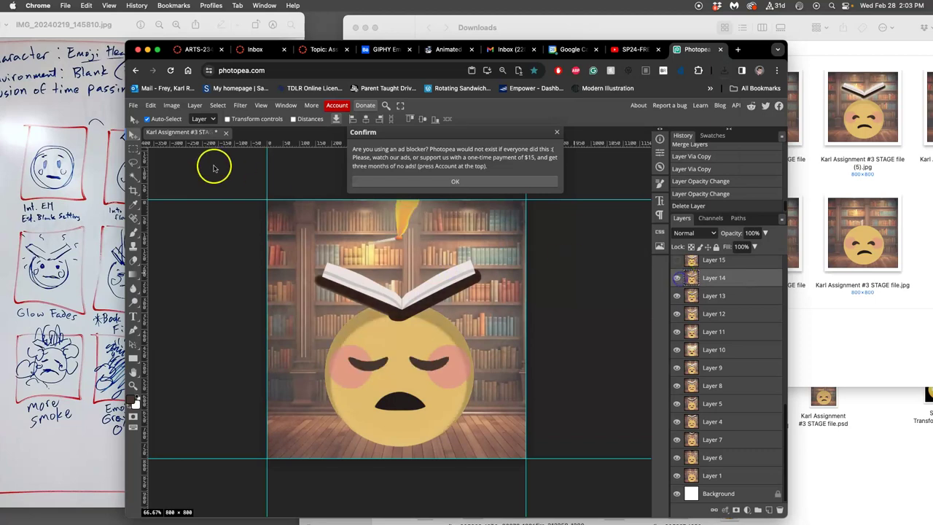
left_click(133, 105)
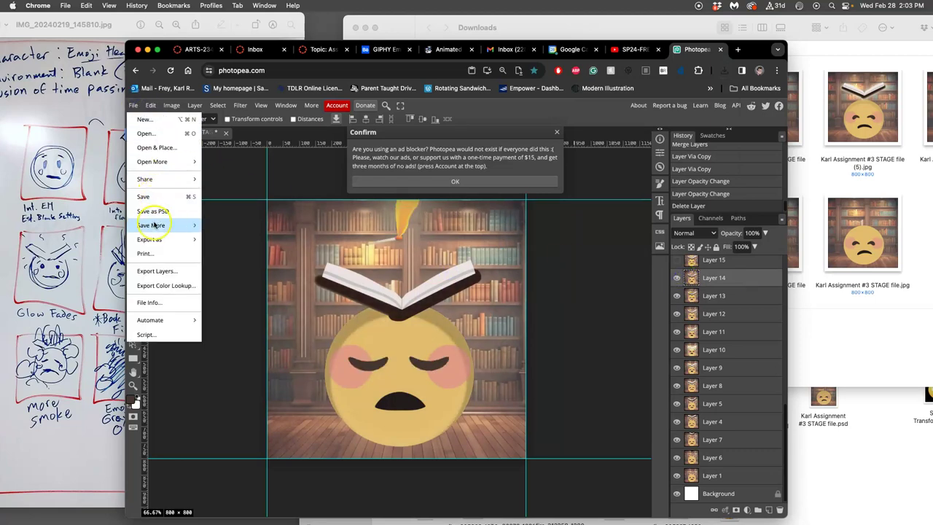
mouse_move(152, 239)
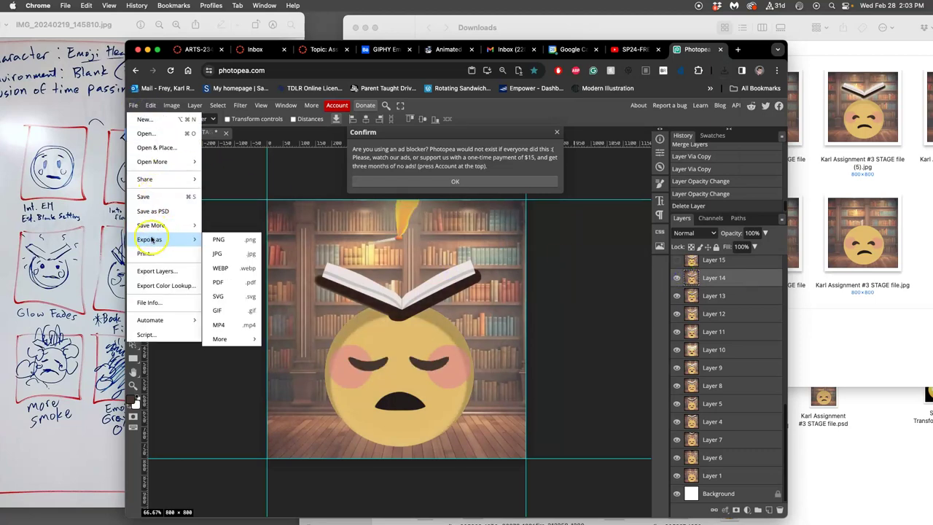
left_click(240, 253)
left_click(453, 269)
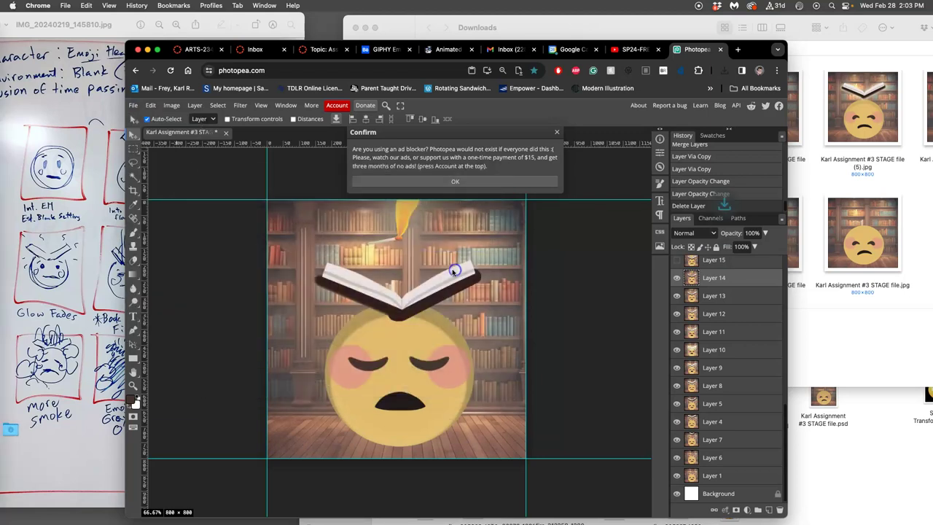
Step: Show Layer 15 with the flame and frown, and export it as a JPG
left_click(676, 261)
left_click(714, 261)
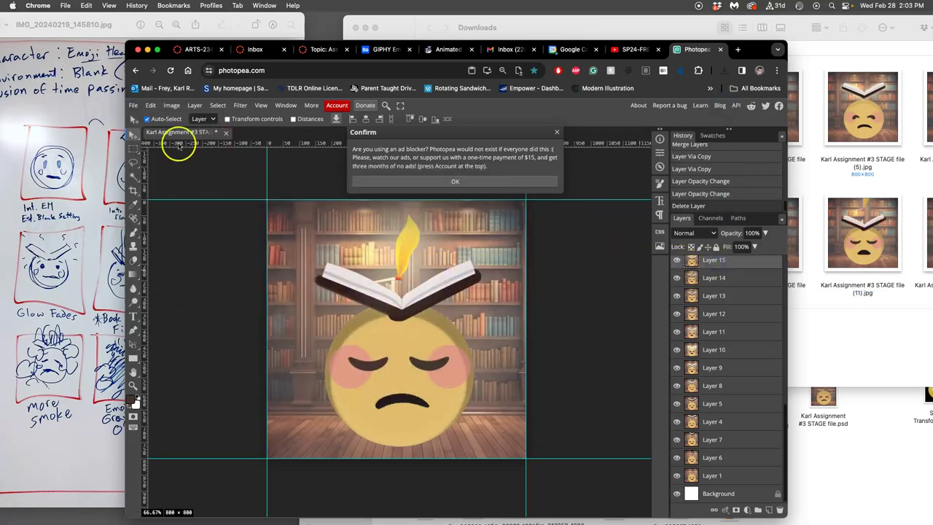
left_click(134, 105)
mouse_move(166, 244)
left_click(217, 251)
left_click(451, 268)
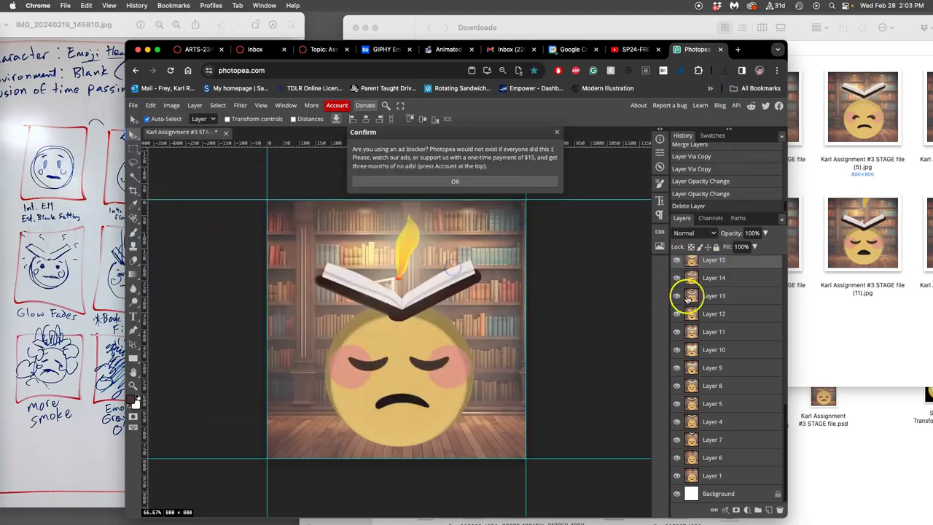
Step: Show Layer 16's angry-eyes frame and export it as a JPG
scroll(696, 295, "up", 3)
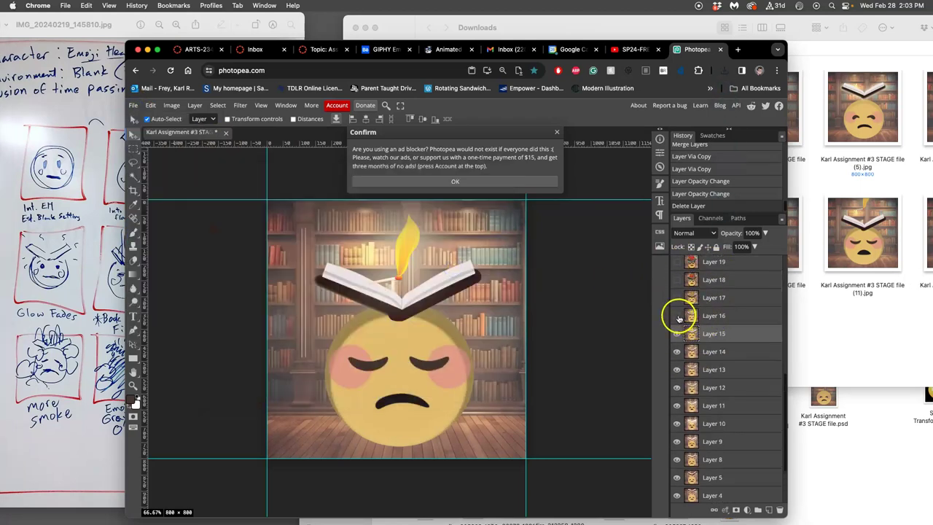
left_click(676, 316)
left_click(133, 105)
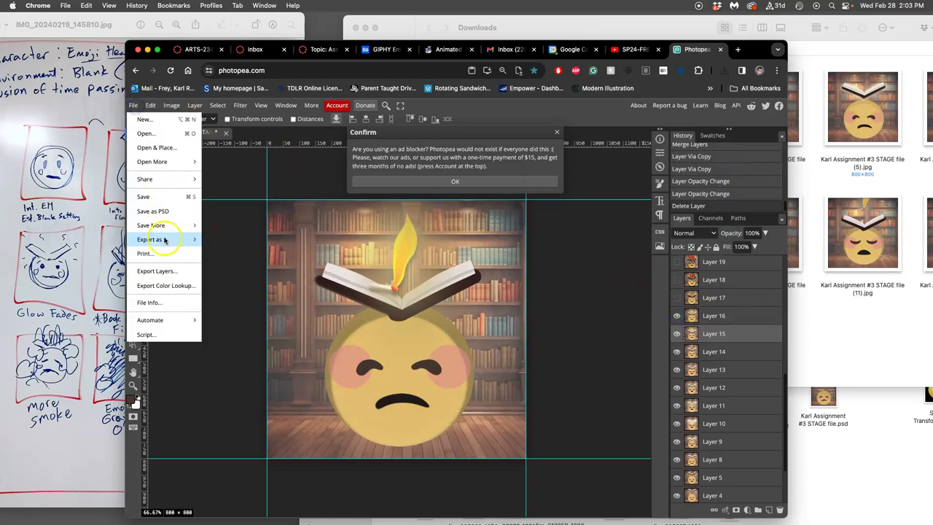
mouse_move(165, 239)
left_click(218, 253)
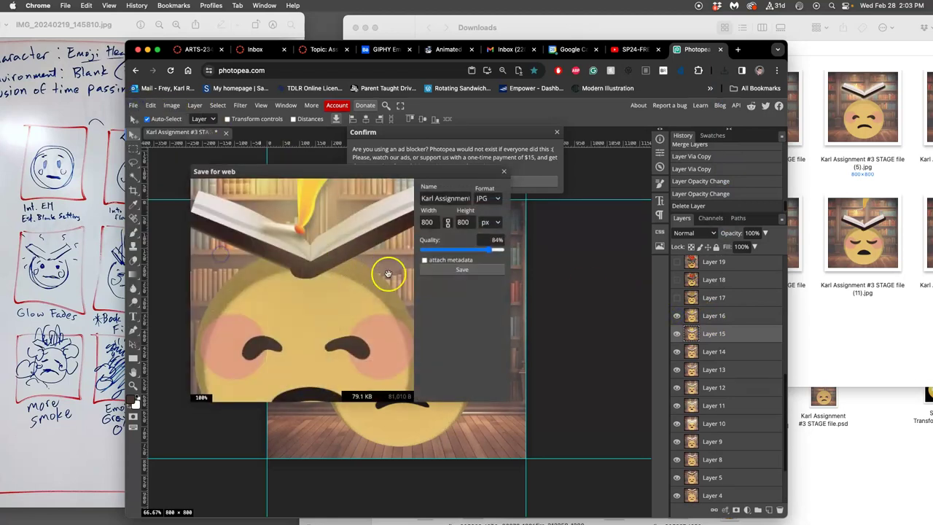
left_click(439, 268)
Step: Show Layer 17's burning-pages flame and export that frame as a JPG
left_click(727, 302)
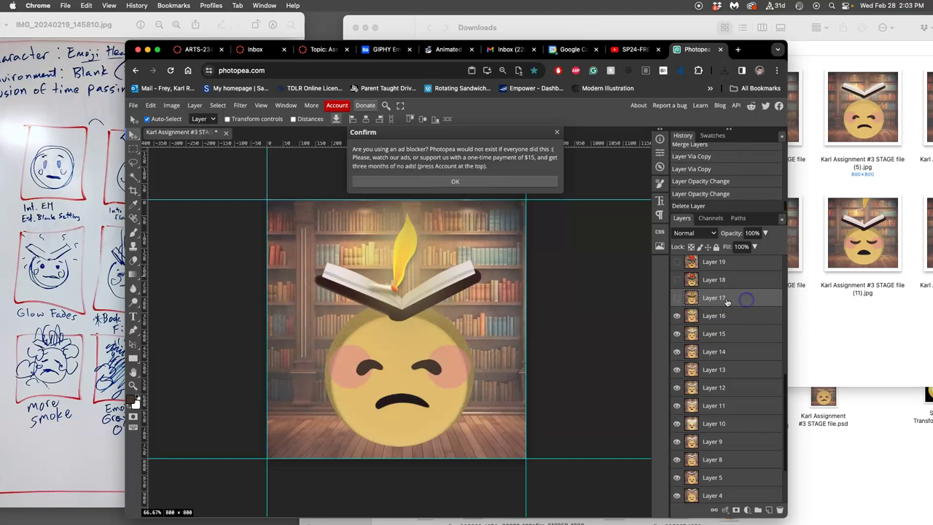
left_click(677, 298)
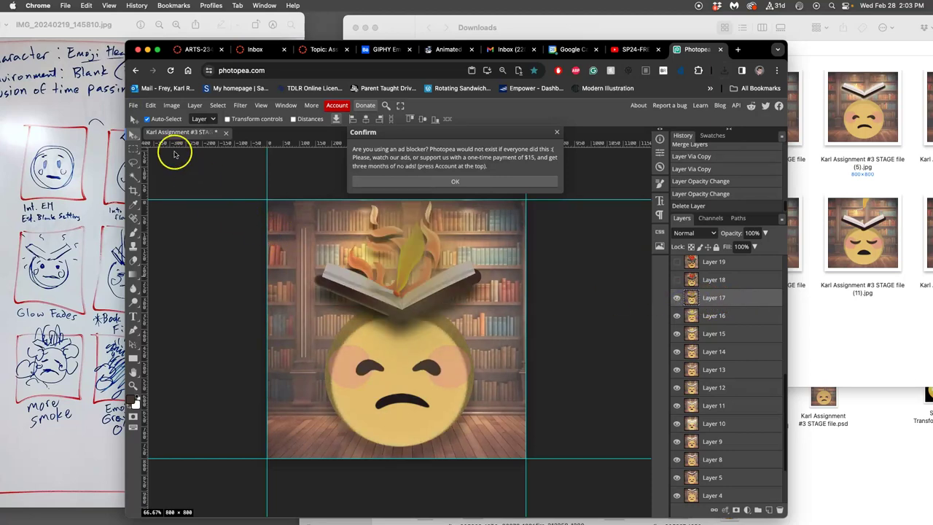
left_click(134, 107)
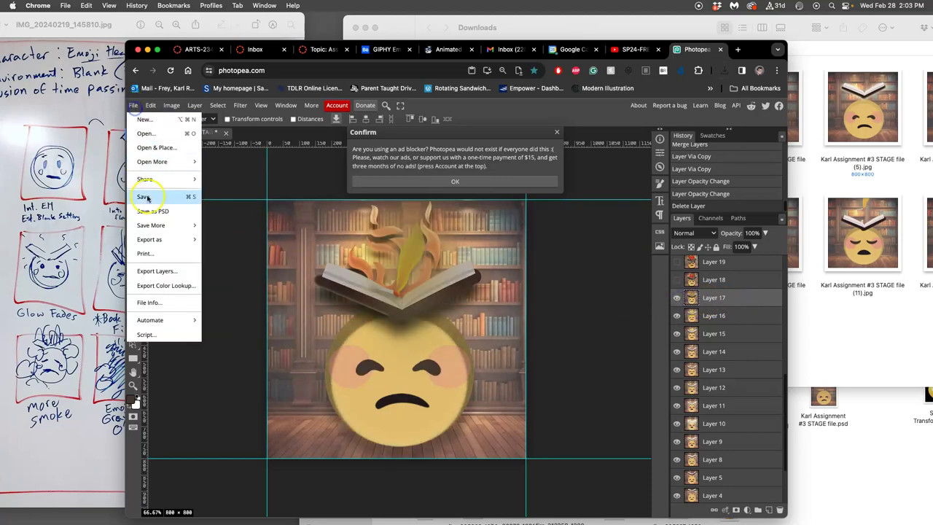
mouse_move(175, 239)
left_click(218, 253)
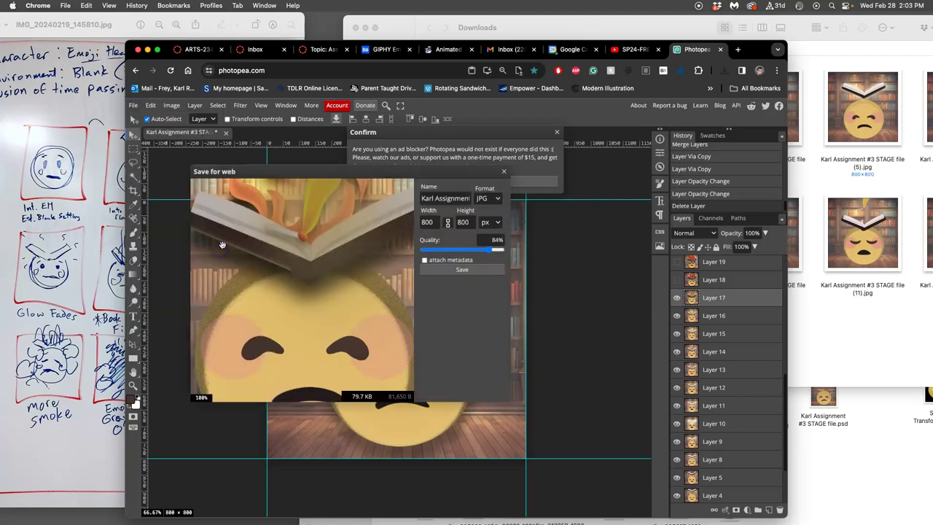
left_click(436, 270)
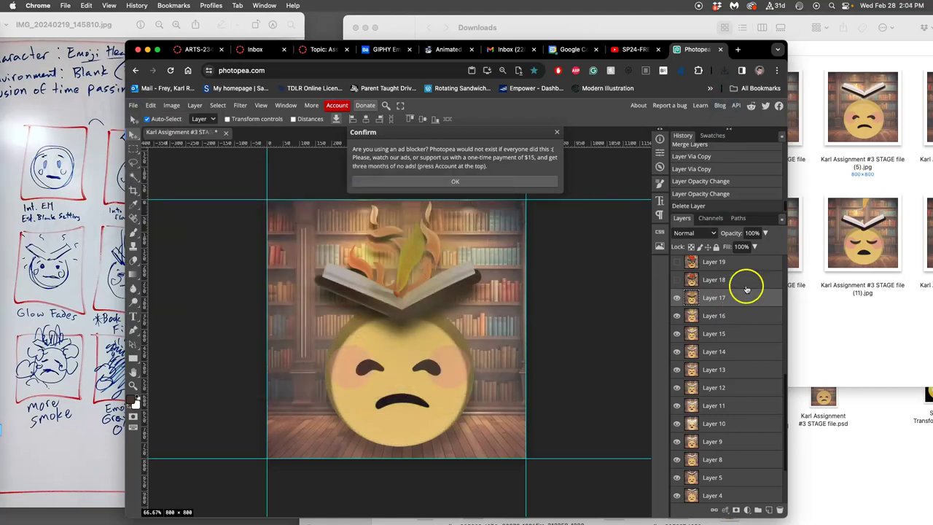
Step: Show Layer 18's red flame and smoke, and export it as a JPG
left_click(732, 283)
left_click(677, 280)
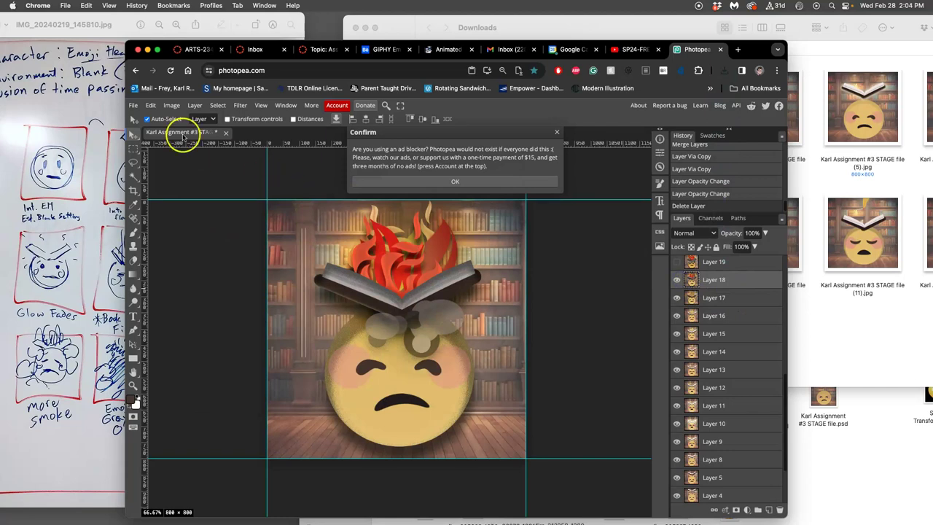
left_click(133, 105)
mouse_move(155, 240)
left_click(219, 252)
left_click(487, 267)
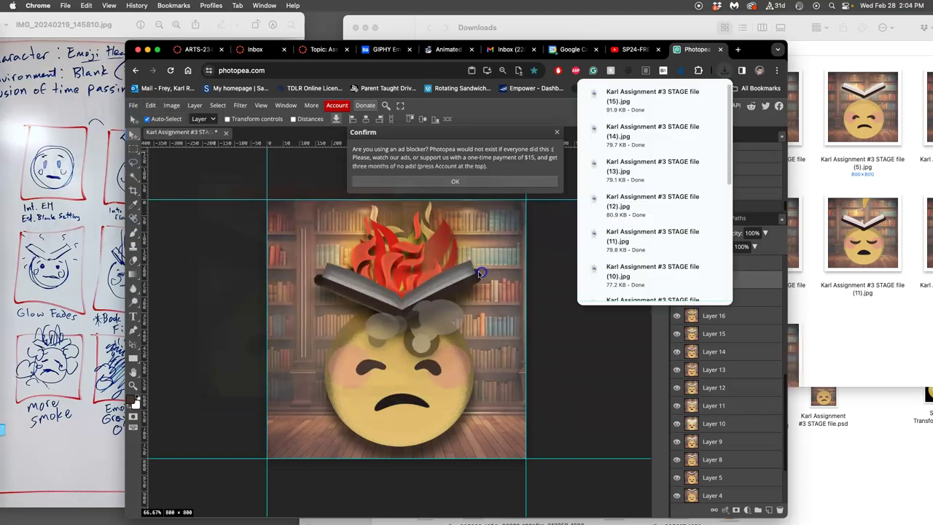
Step: Show Layer 19's thicker smoke and export that frame as a JPG
left_click(678, 263)
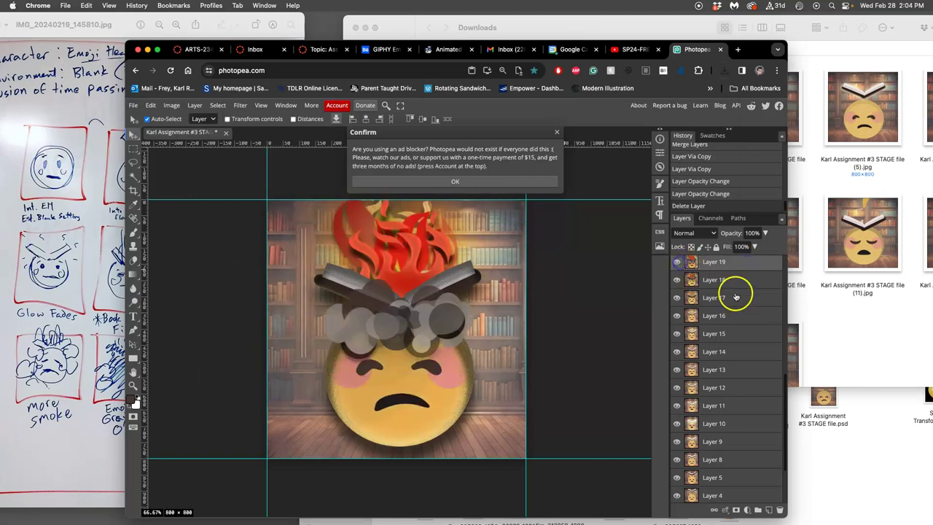
scroll(736, 295, "up", 2)
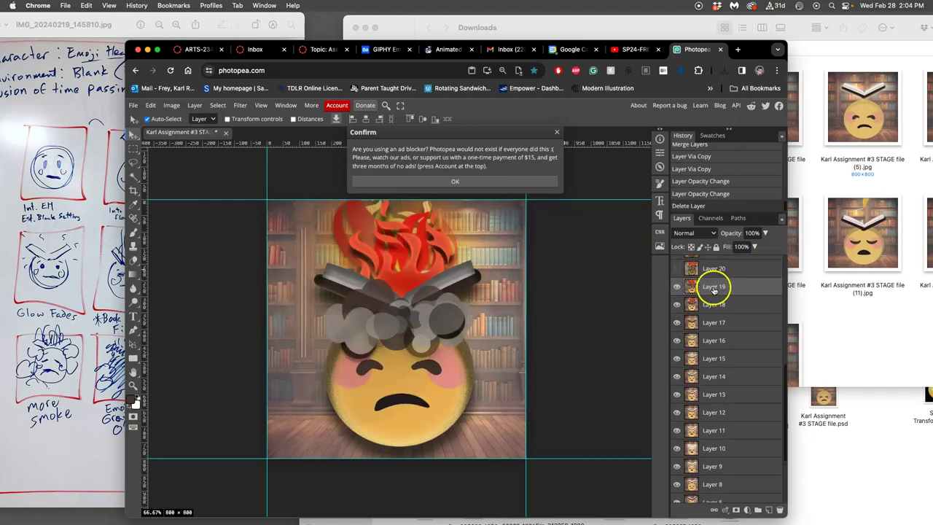
left_click(134, 106)
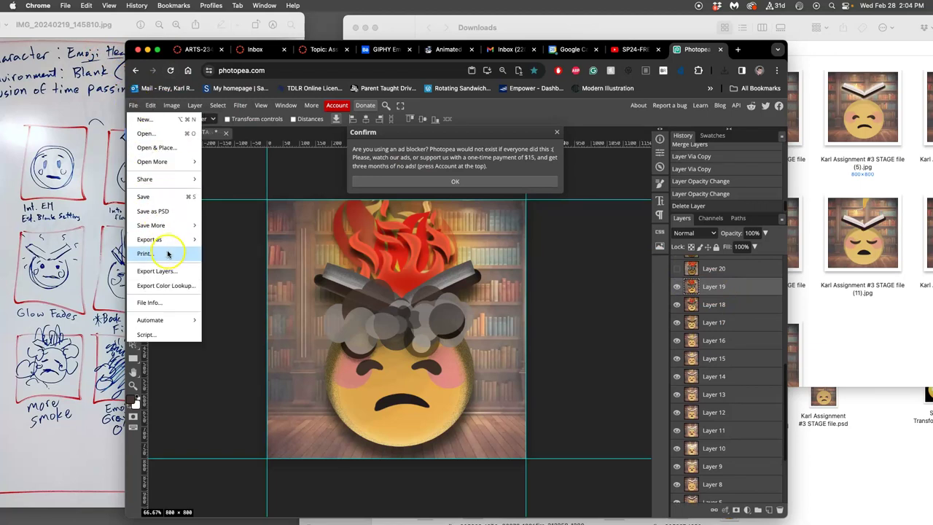
mouse_move(162, 240)
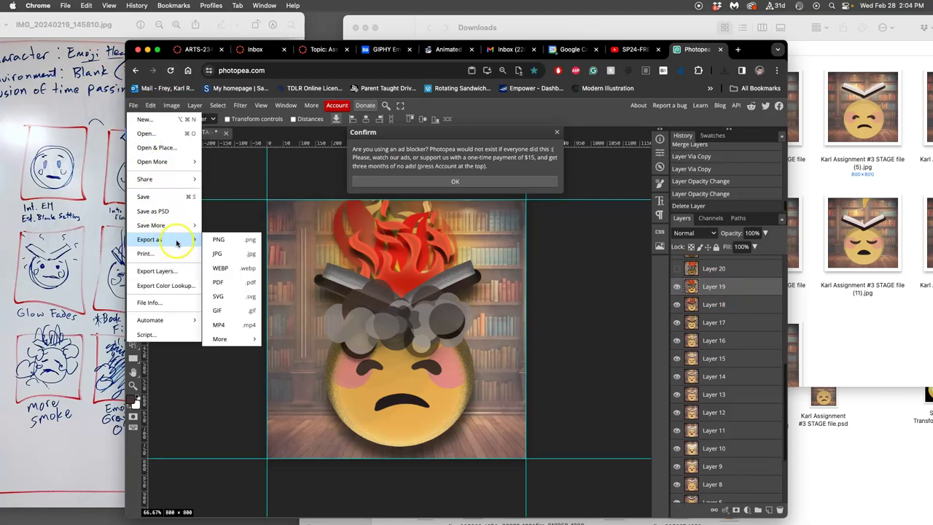
left_click(216, 247)
left_click(483, 269)
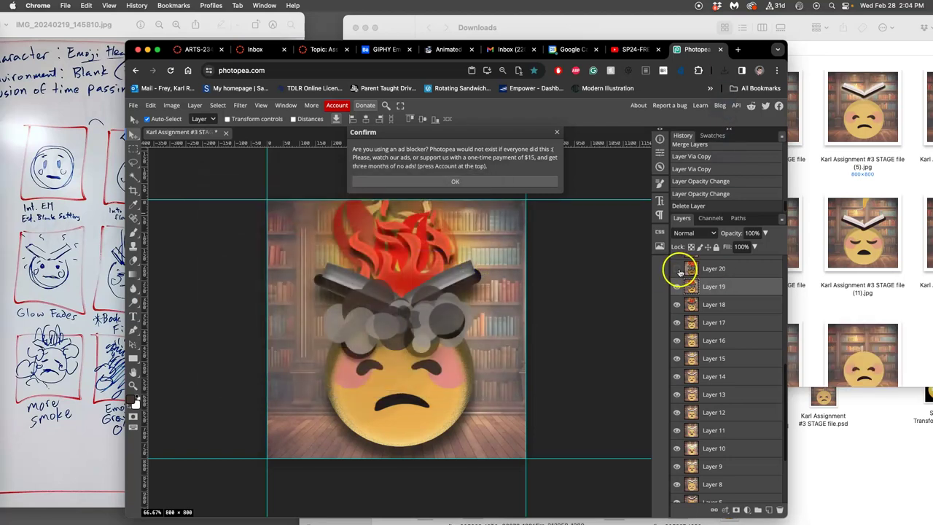
Step: Show Layer 20 and export its frame as a JPG to Downloads
left_click(678, 270)
left_click(715, 268)
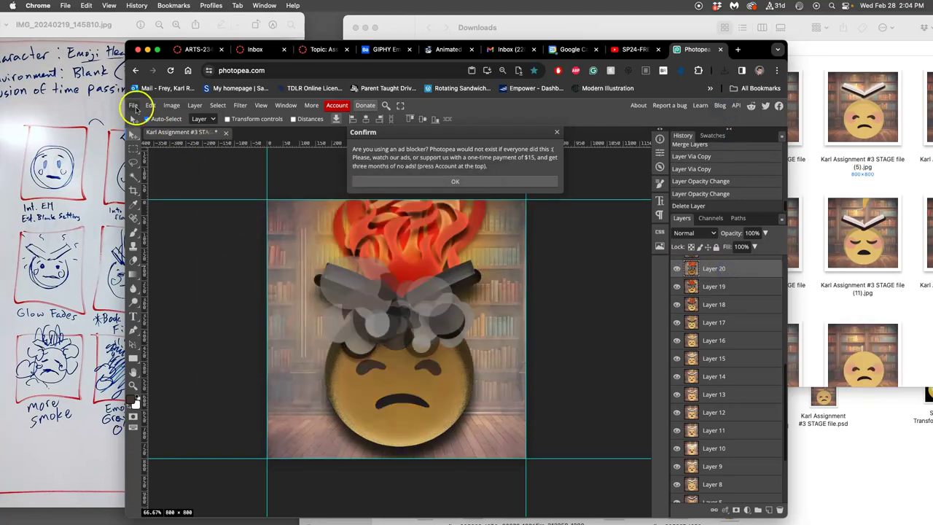
left_click(133, 105)
mouse_move(162, 239)
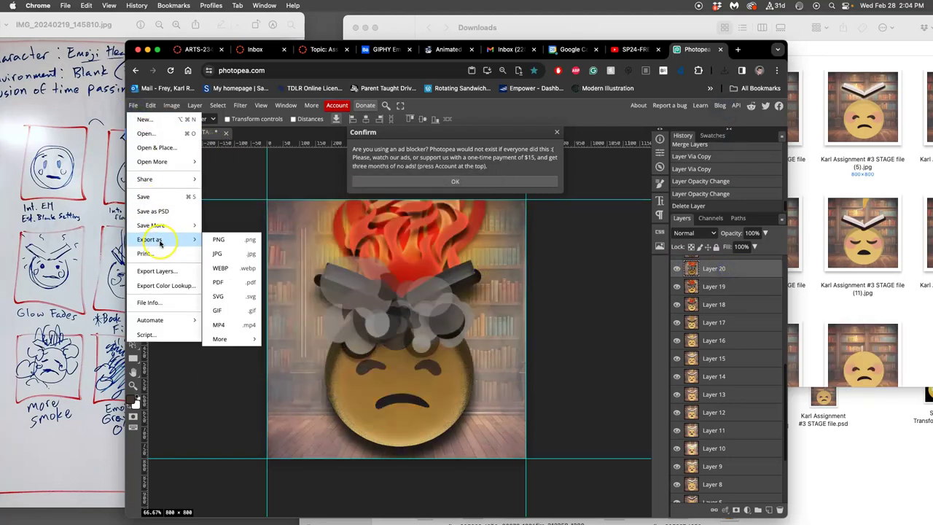
left_click(229, 250)
left_click(443, 266)
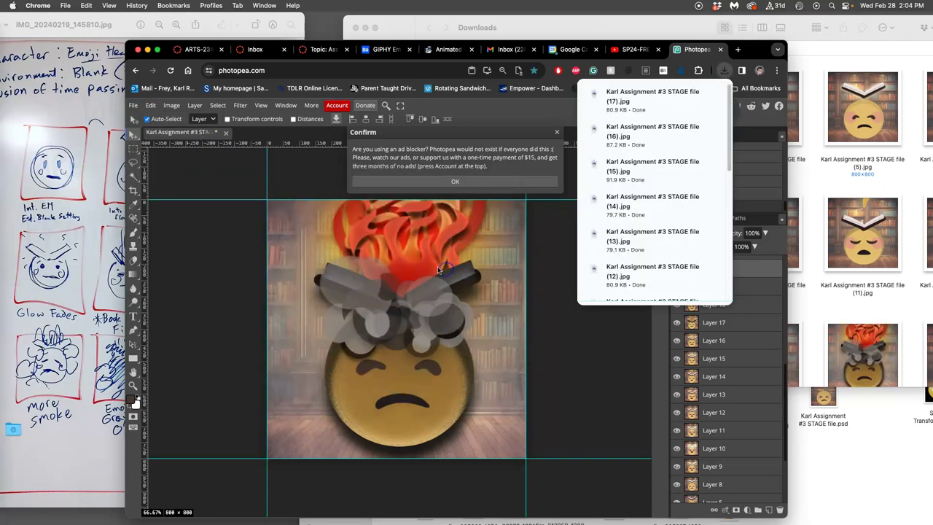
Step: Show Layer 21 and export its frame as JPG number 18
left_click(757, 275)
scroll(745, 275, "up", 2)
left_click(742, 283)
left_click(677, 288)
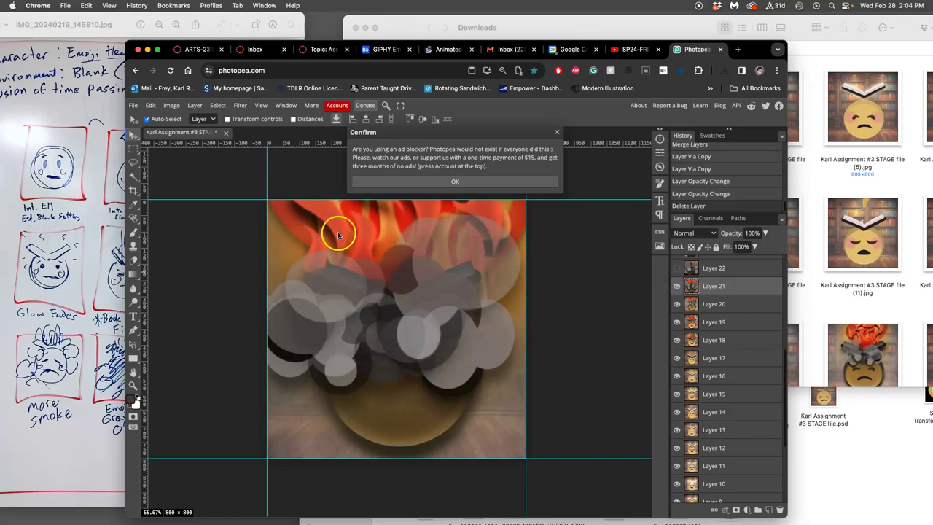
left_click(133, 105)
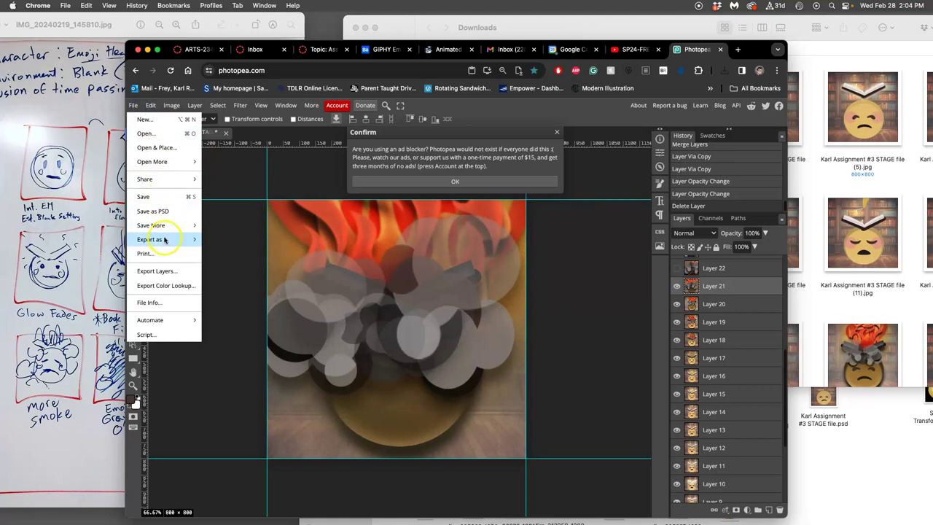
mouse_move(165, 241)
left_click(215, 254)
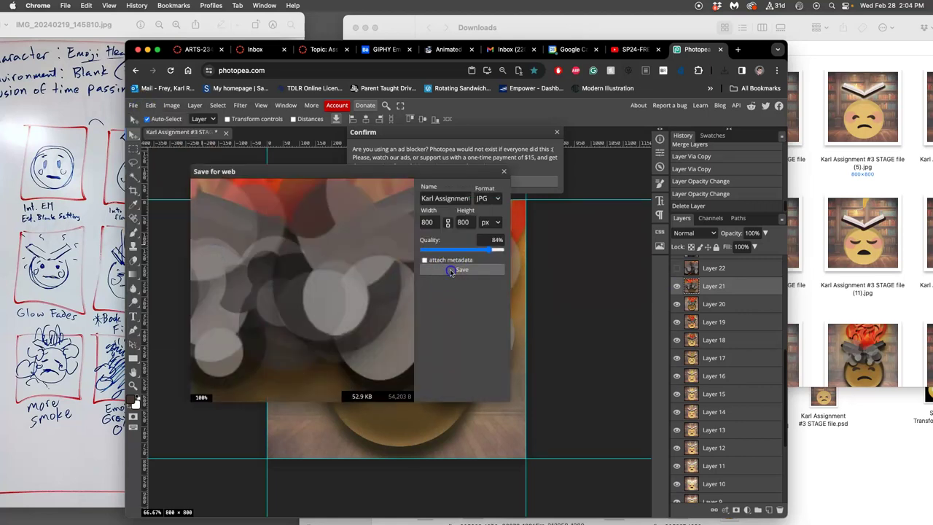
left_click(437, 265)
Step: Show Layer 22's extra smoke and export that frame as a JPG
left_click(750, 272)
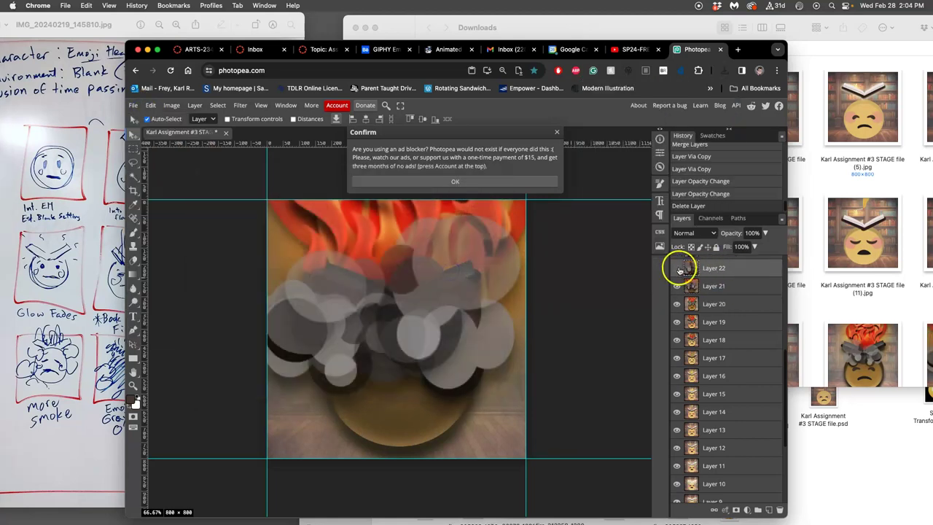
left_click(676, 268)
left_click(134, 105)
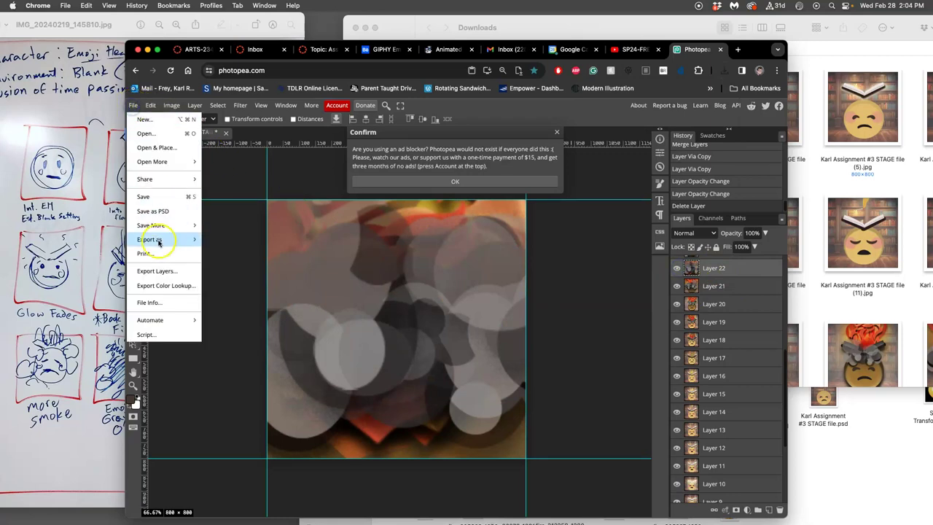
mouse_move(166, 240)
left_click(222, 248)
left_click(438, 267)
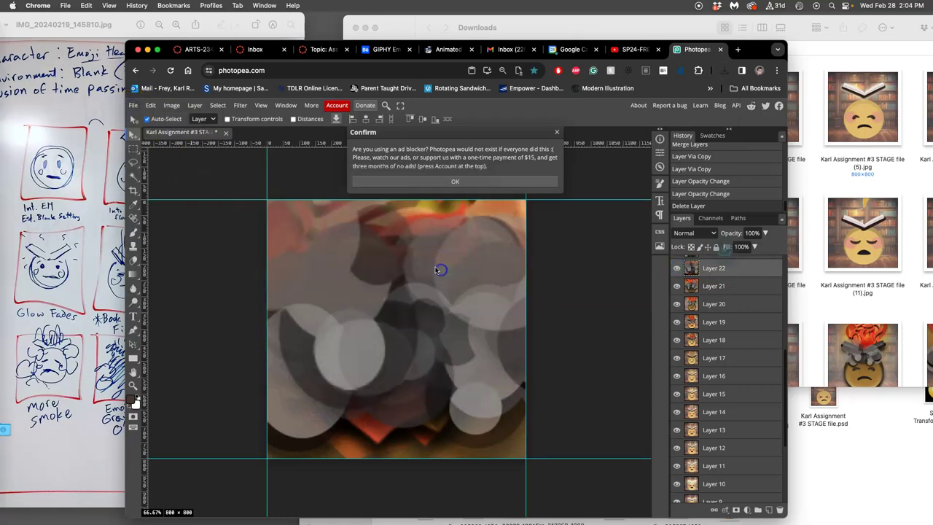
Step: Show Layer 23 and export its frame as a JPG
scroll(704, 306, "up", 2)
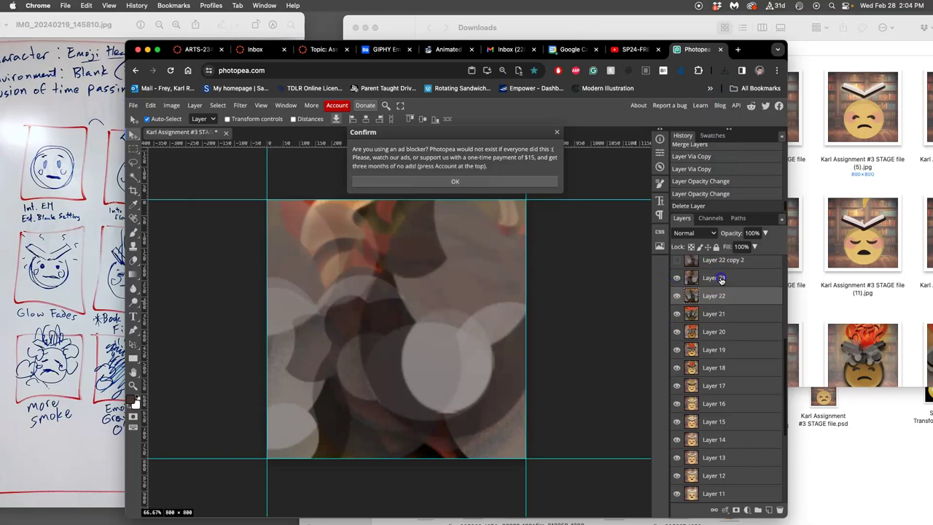
left_click(720, 278)
left_click(134, 105)
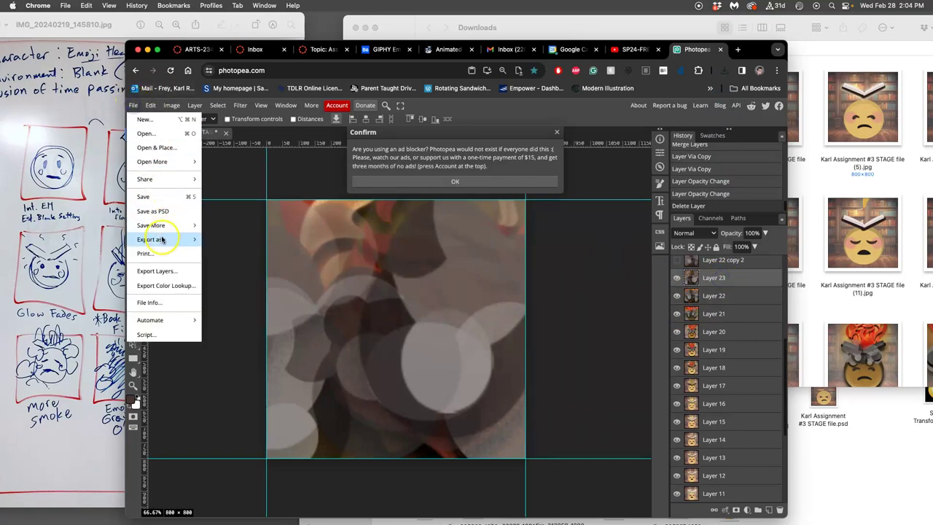
mouse_move(195, 240)
left_click(223, 248)
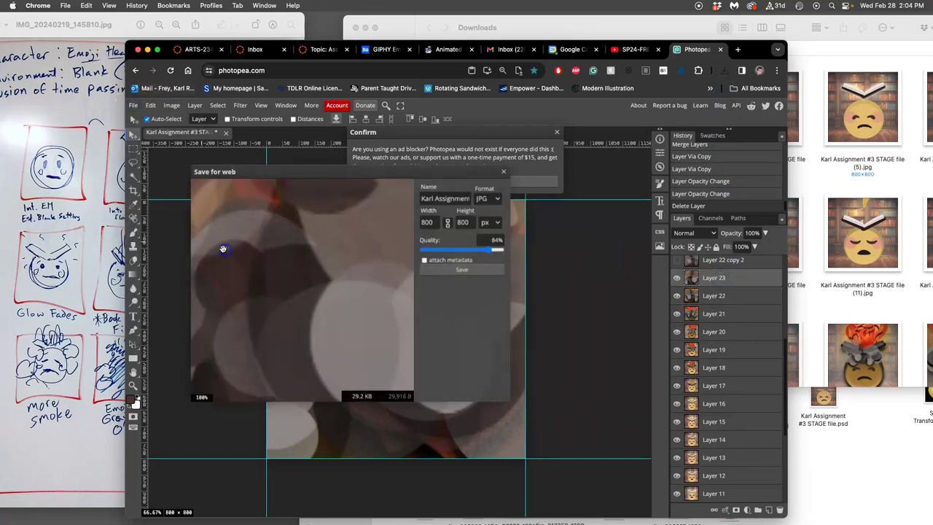
left_click(490, 268)
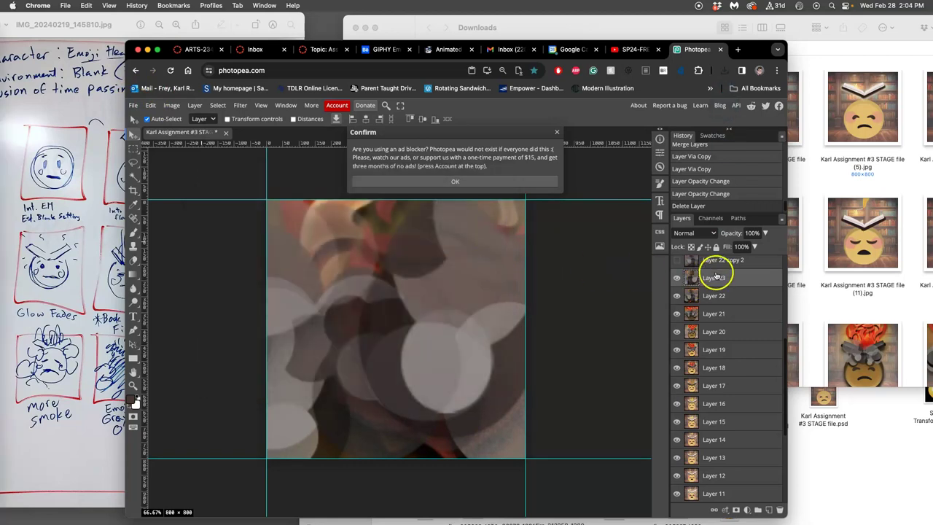
Step: Show Layer 22 copy 2 and export it as STAGE file (21).jpg
left_click(676, 270)
left_click(718, 271)
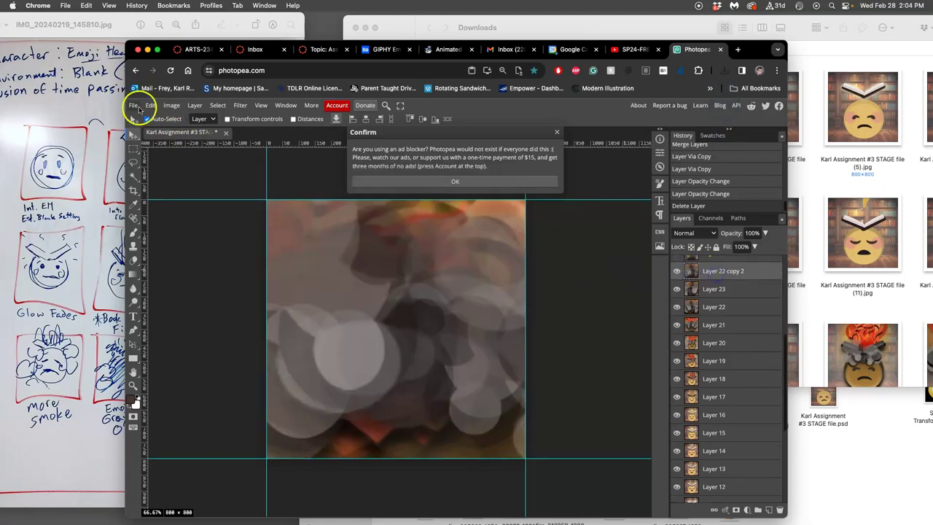
left_click(135, 107)
mouse_move(197, 240)
left_click(223, 249)
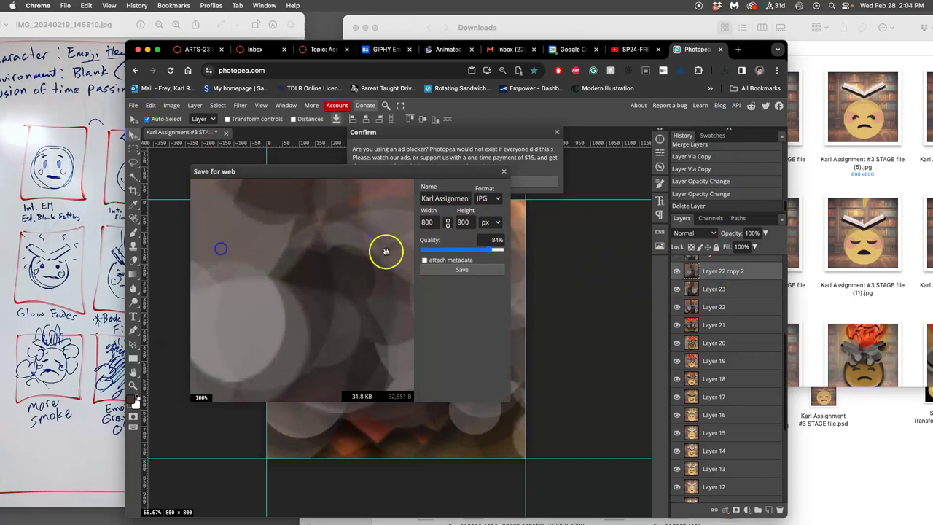
left_click(475, 269)
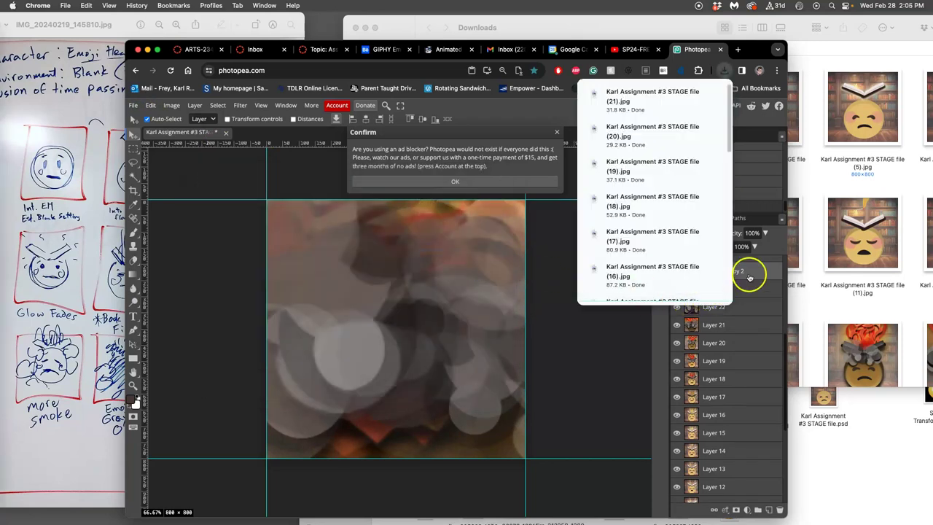
Step: Show Layer 24 and export it as a JPG frame to Downloads
scroll(729, 328, "up", 3)
left_click(718, 324)
left_click(677, 323)
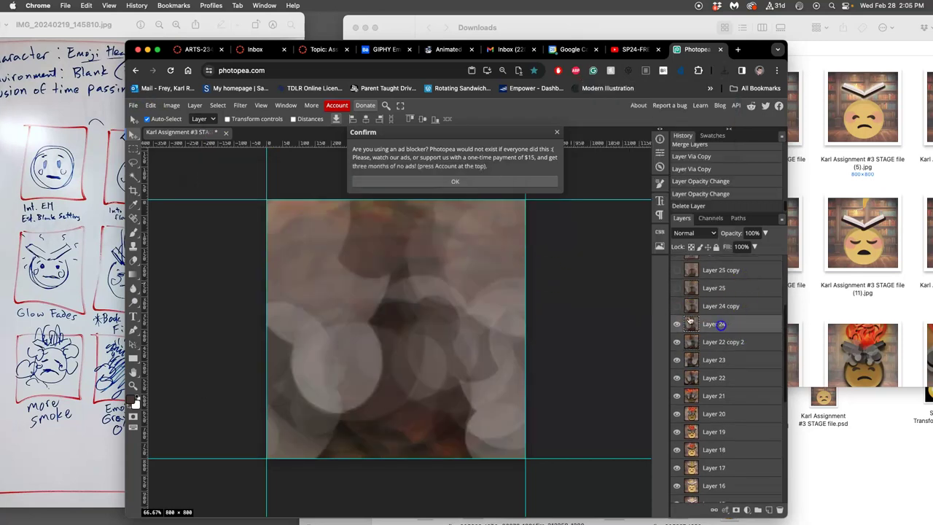
left_click(134, 106)
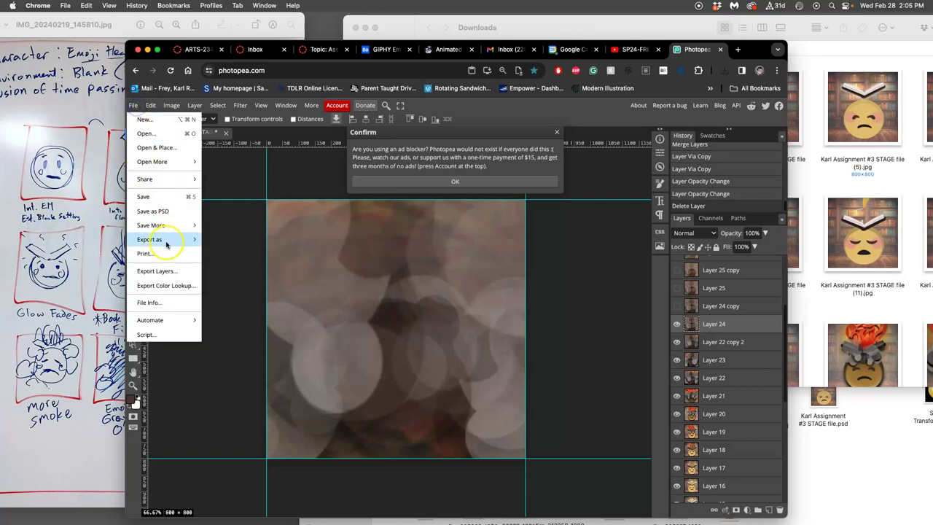
mouse_move(167, 244)
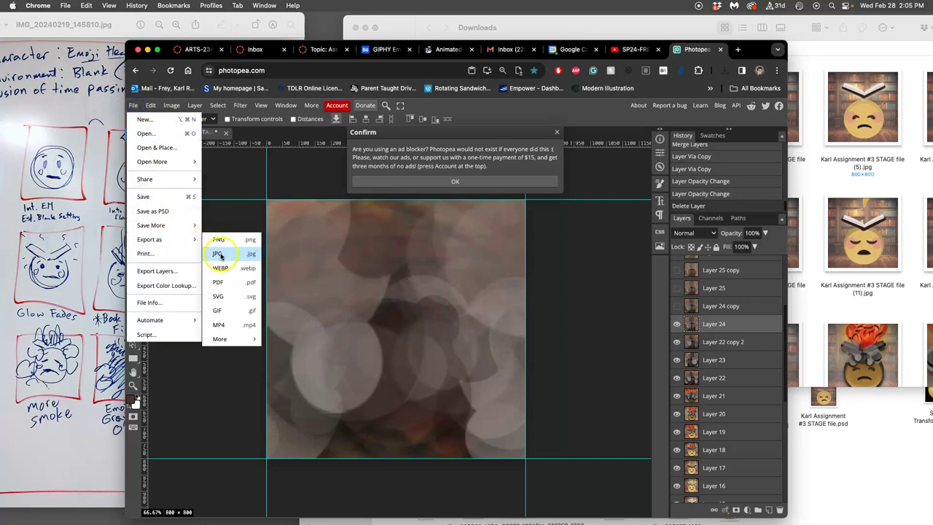
left_click(220, 254)
left_click(456, 271)
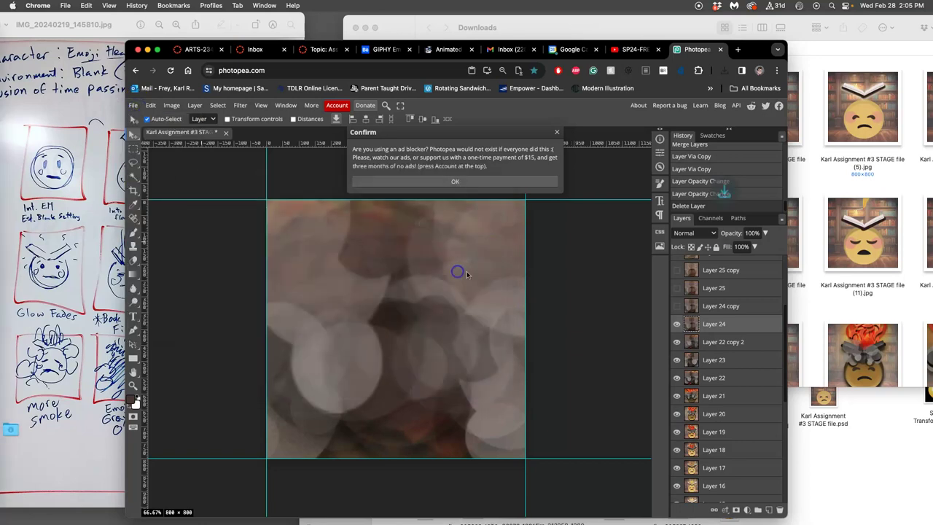
Step: Show Layer 24 copy and export it as the next JPG frame
left_click(698, 309)
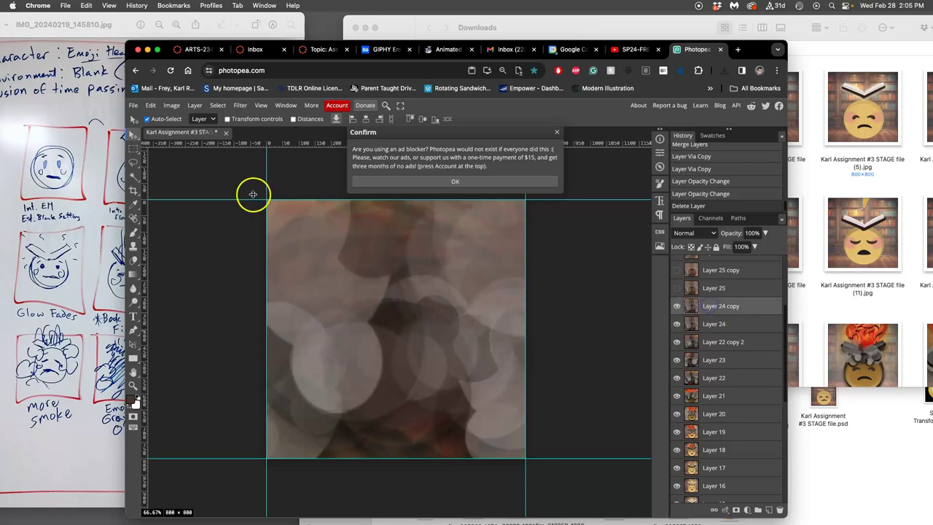
left_click(138, 108)
mouse_move(175, 239)
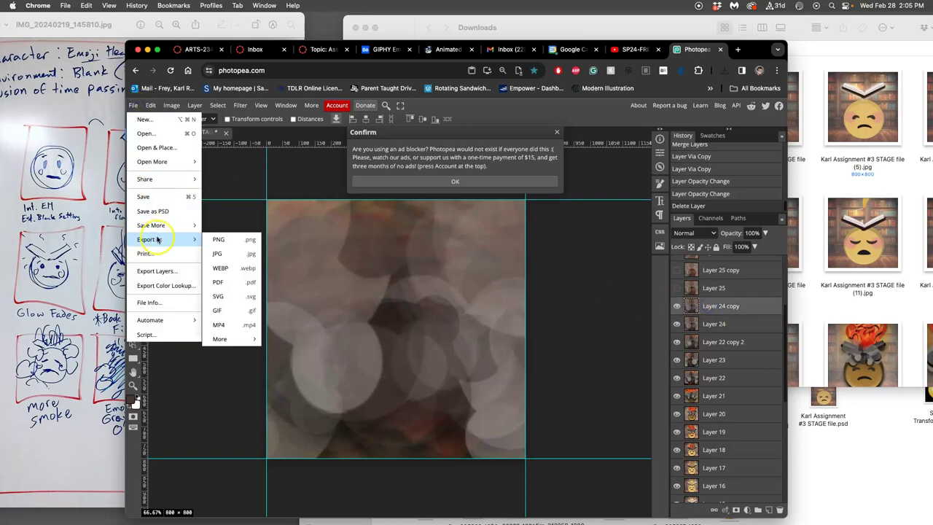
left_click(216, 252)
left_click(470, 267)
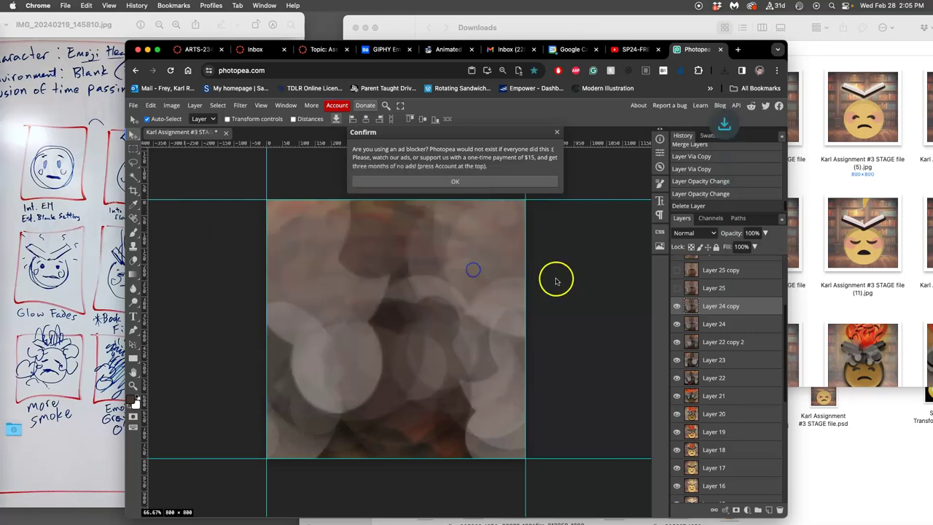
Step: Show Layer 25 and export it as a JPG frame
left_click(677, 288)
left_click(701, 288)
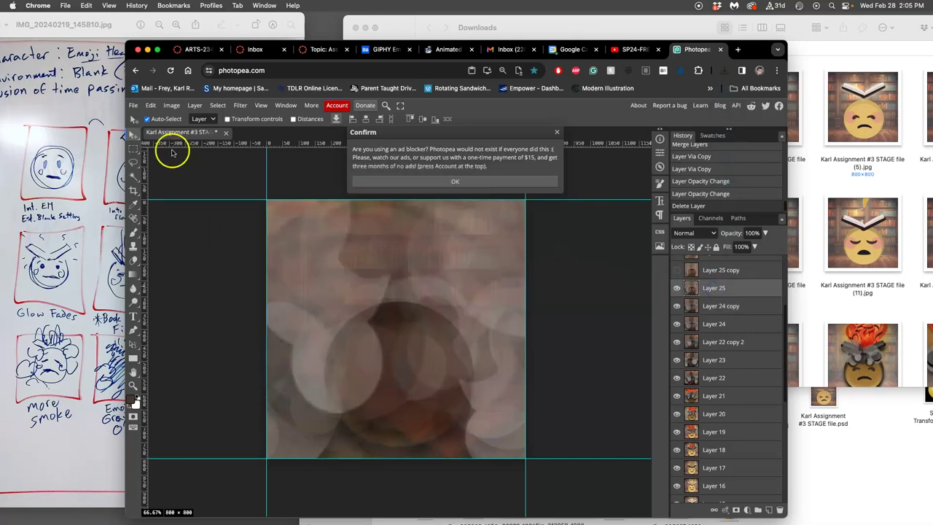
left_click(133, 105)
mouse_move(172, 239)
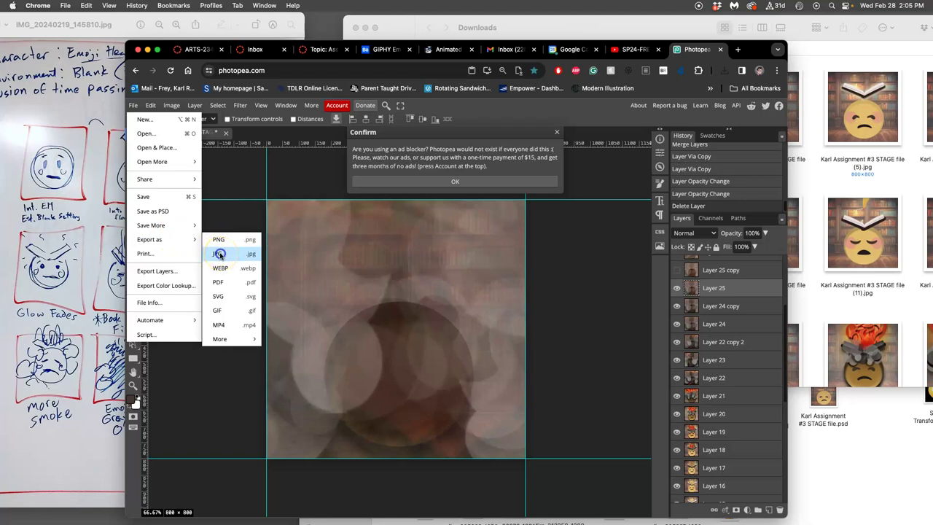
left_click(220, 254)
left_click(459, 269)
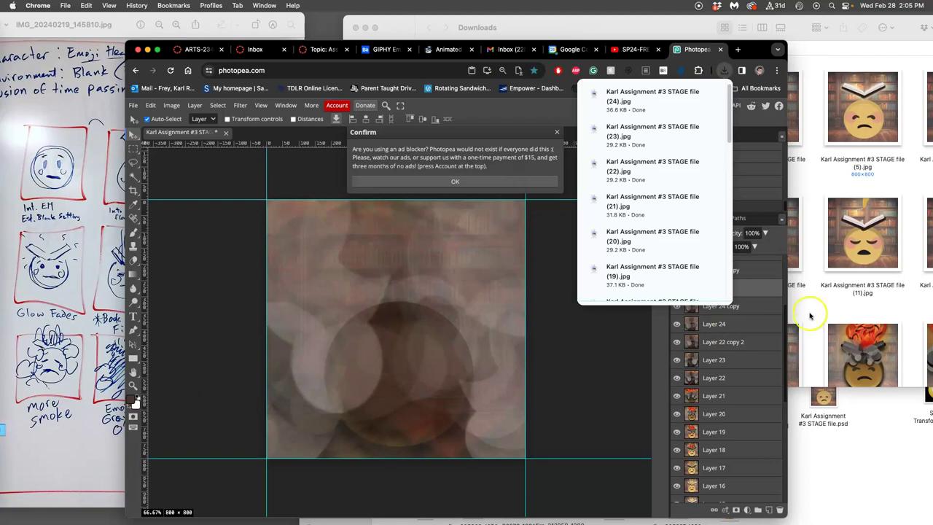
left_click(768, 287)
Step: Show Layer 25 copy and export the faded emoji frame as a JPG
left_click(677, 270)
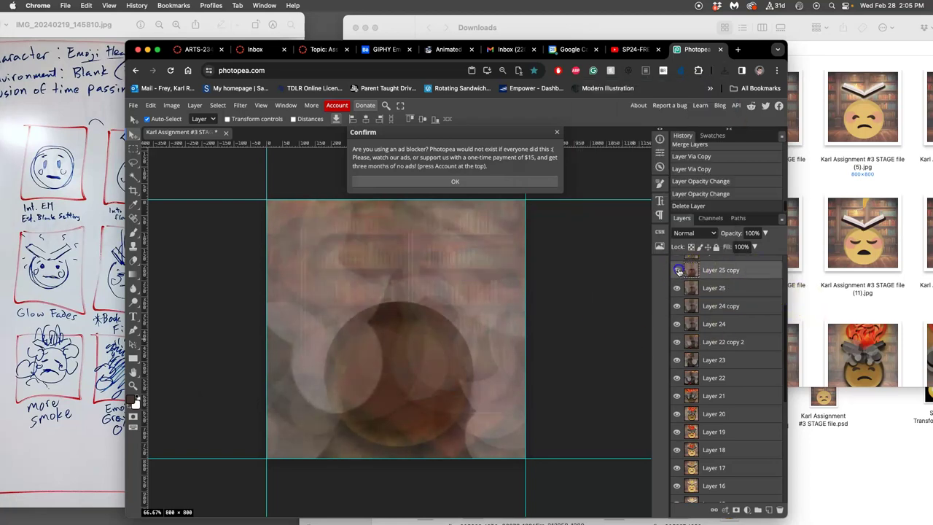
left_click(134, 105)
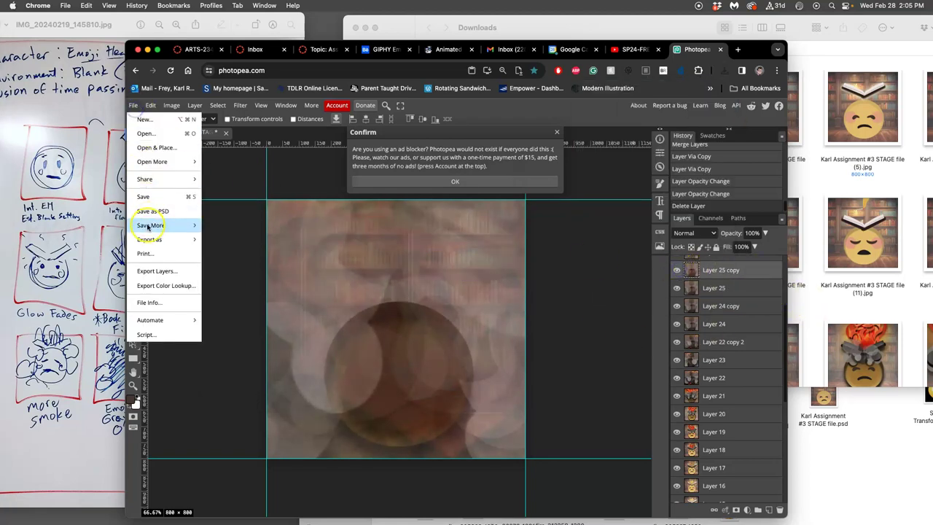
mouse_move(153, 240)
left_click(216, 252)
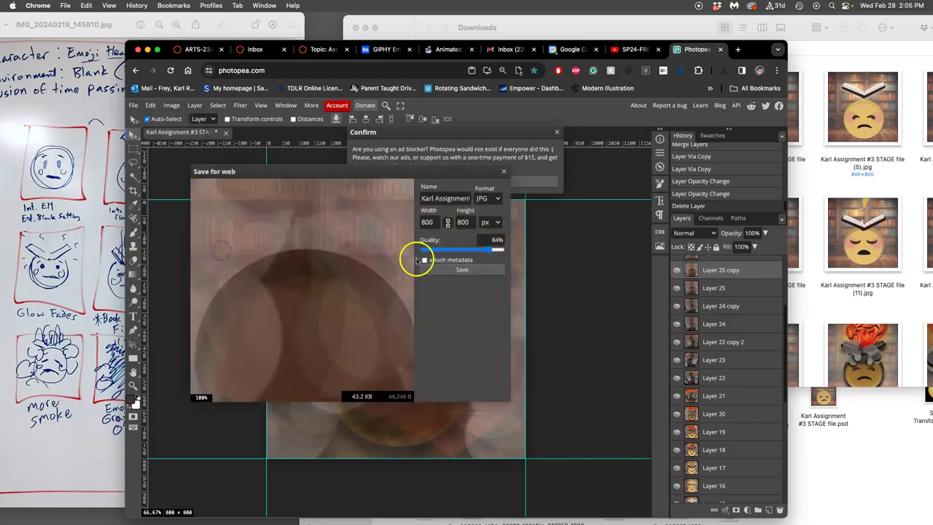
left_click(438, 272)
left_click(719, 271)
Step: Show Layer 26 and export the clear bookshelf frame as a JPG
scroll(722, 269, "up", 1)
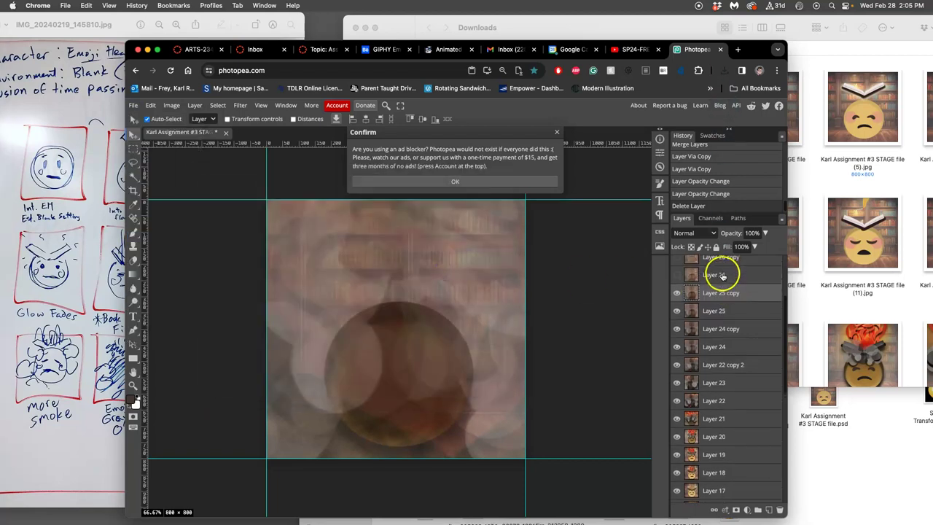
left_click(678, 276)
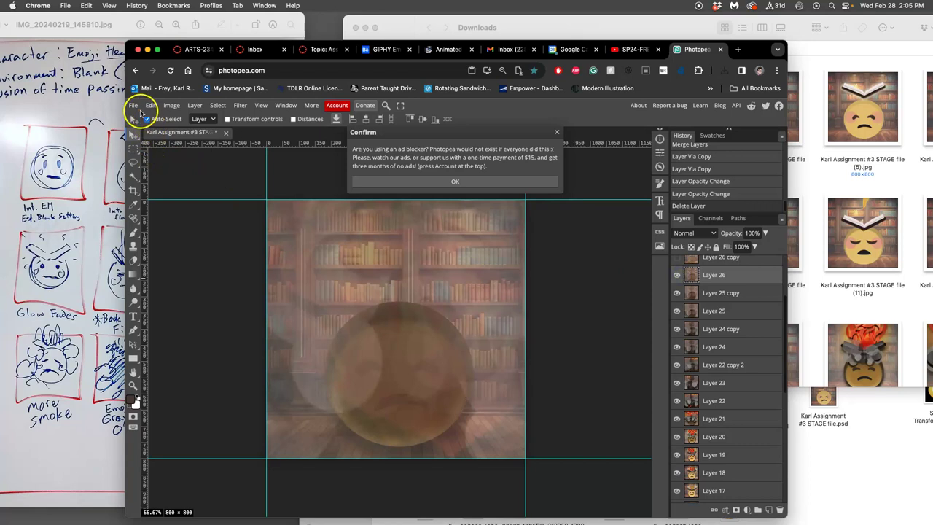
left_click(134, 106)
mouse_move(154, 239)
left_click(217, 250)
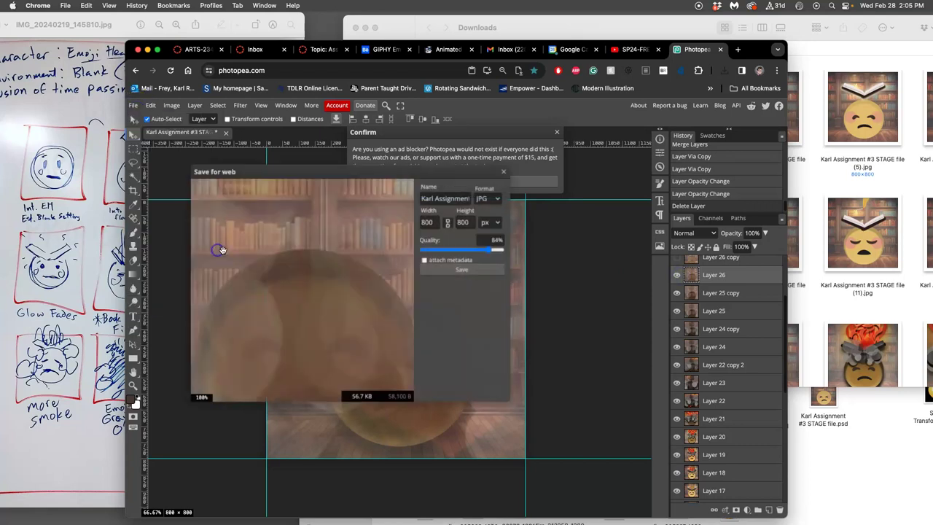
left_click(444, 270)
Step: Show Layer 26 copy and export the sad-face frame as a JPG
scroll(735, 291, "up", 2)
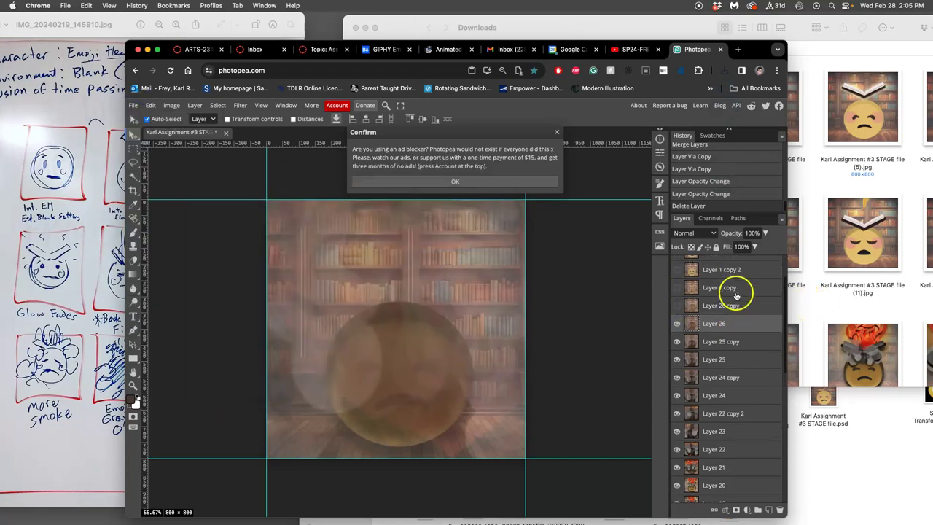
left_click(677, 308)
left_click(710, 306)
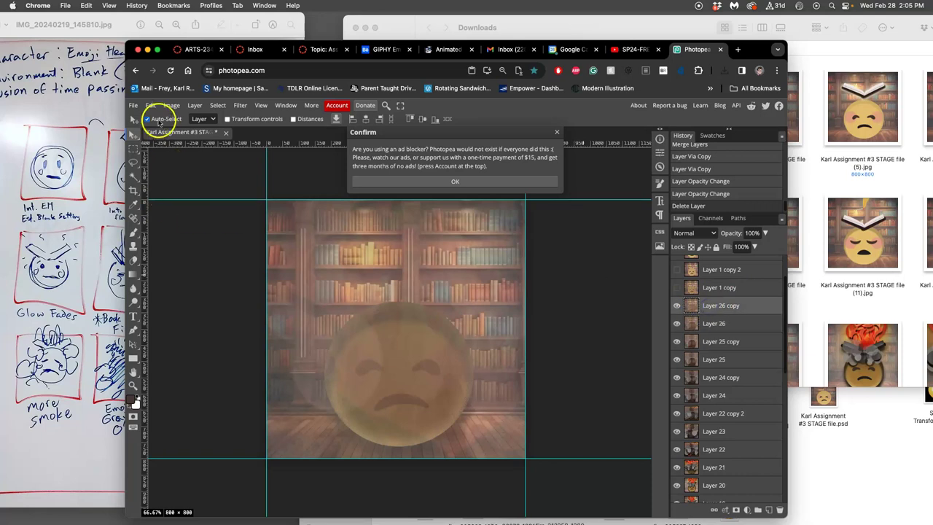
left_click(135, 106)
mouse_move(189, 240)
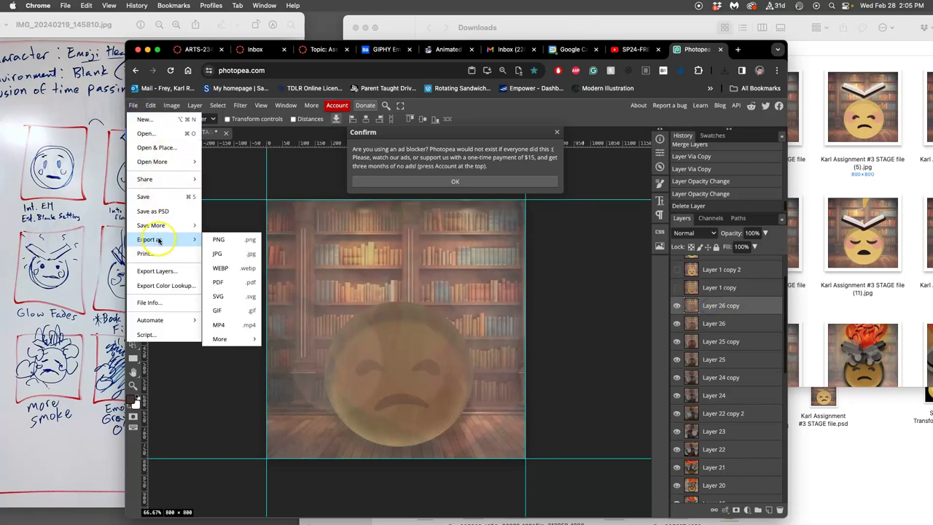
left_click(209, 253)
left_click(446, 270)
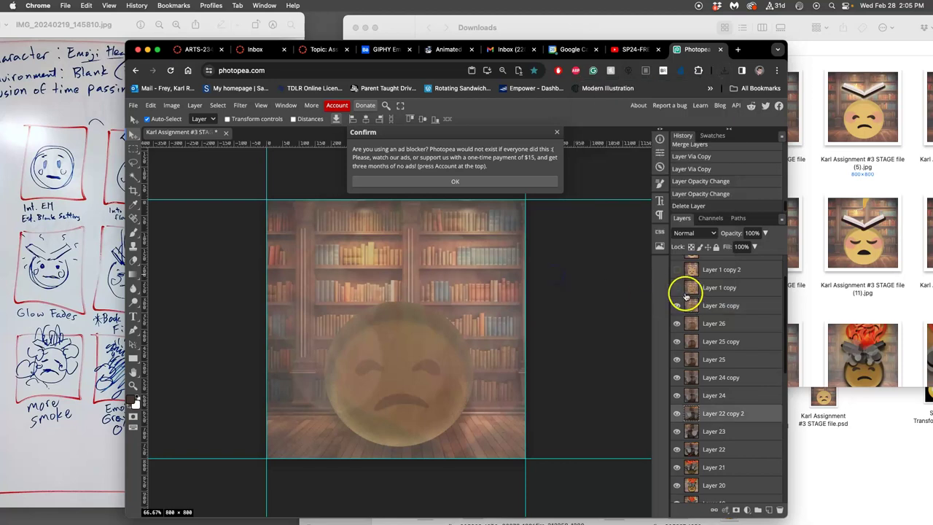
Step: Show Layer 1 copy with eyes and blush and export that frame as a JPG
left_click(677, 288)
left_click(677, 288)
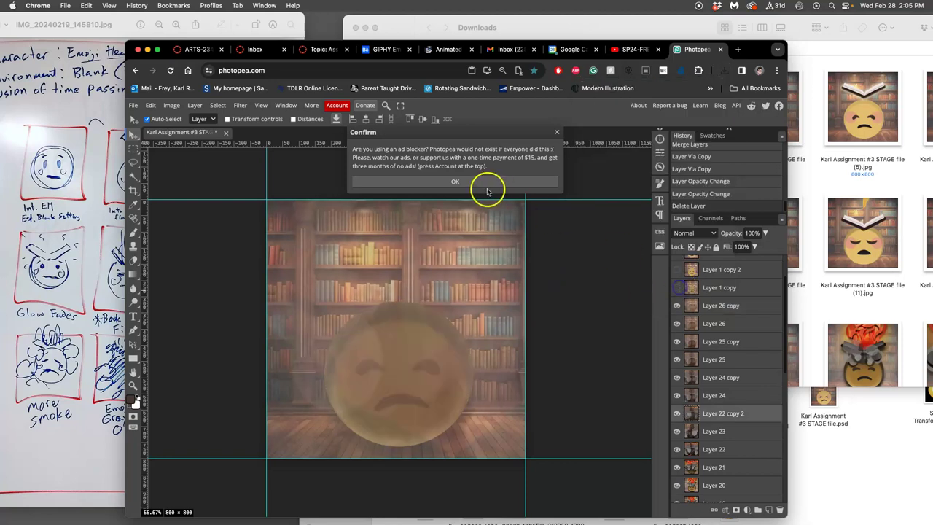
left_click(677, 288)
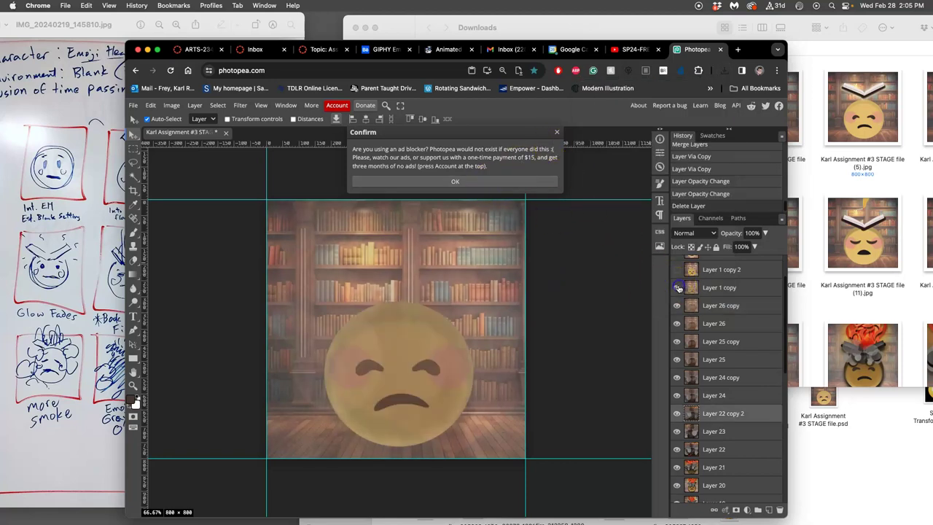
left_click(712, 291)
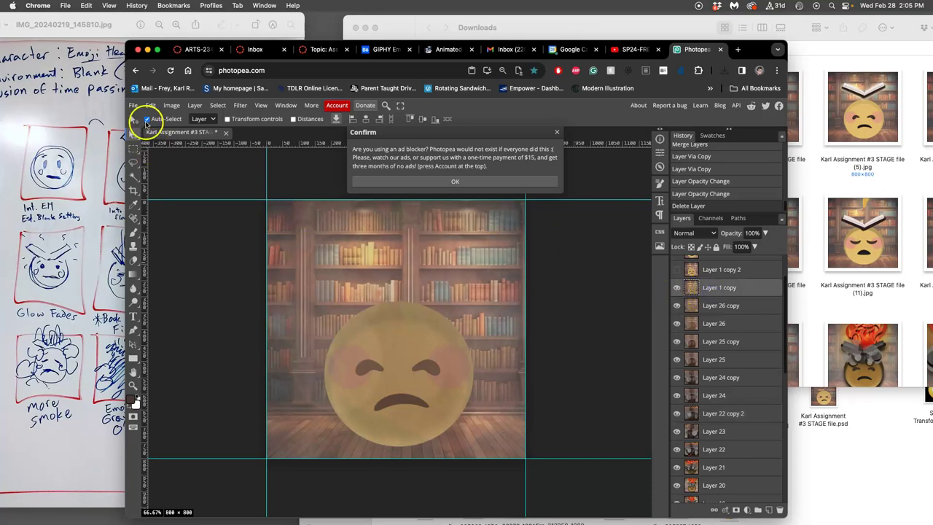
left_click(134, 108)
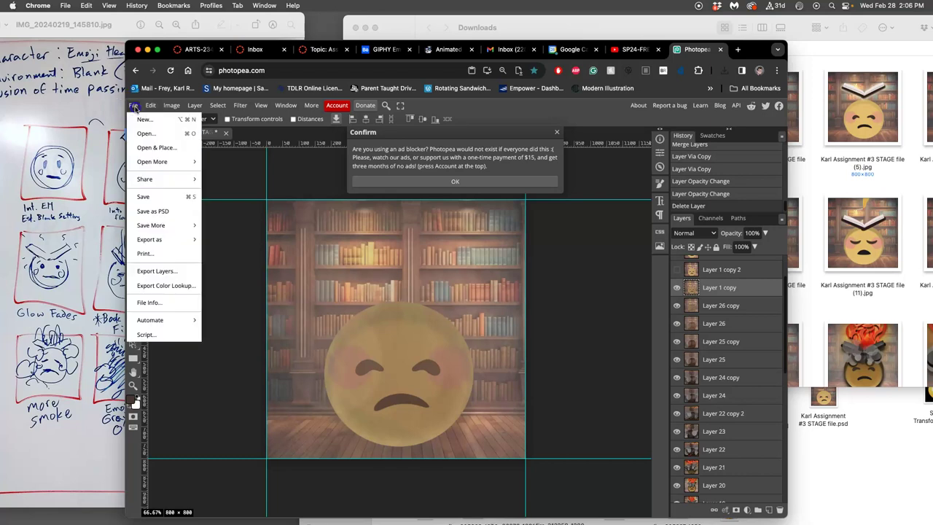
mouse_move(175, 241)
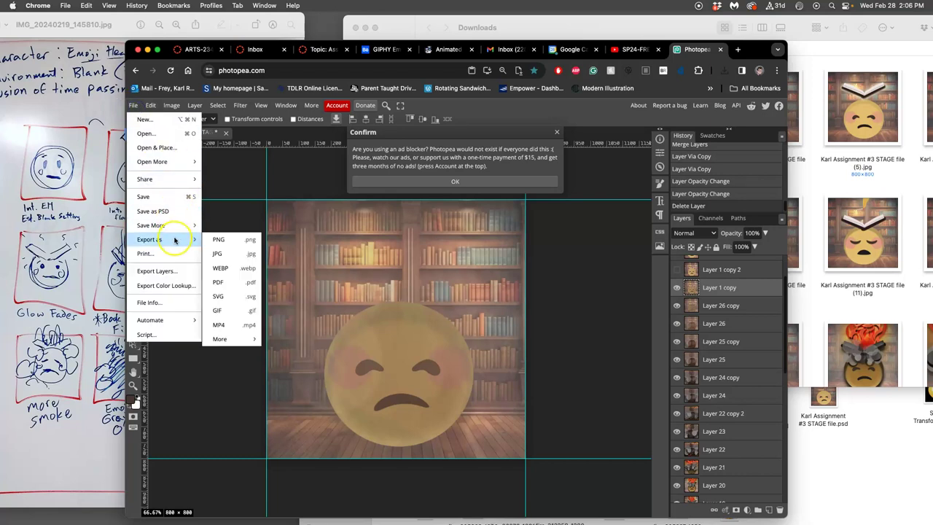
left_click(213, 252)
left_click(429, 270)
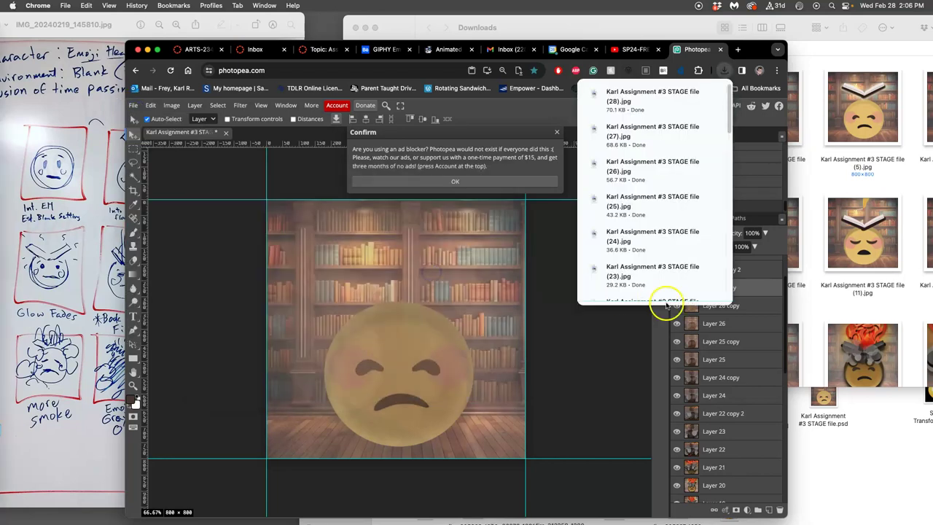
Step: Show Layer 1 copy 2 to bring back the fully opaque emoji frame for export
left_click(676, 270)
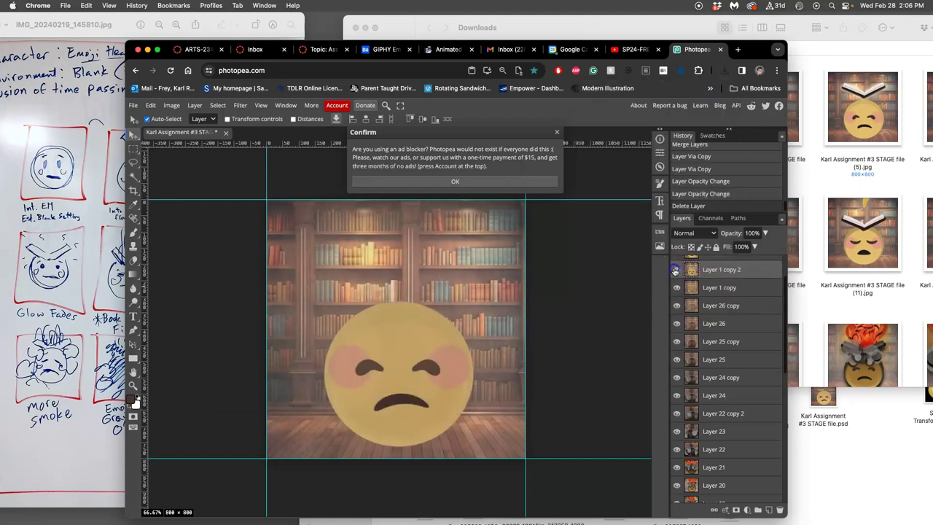
left_click(135, 106)
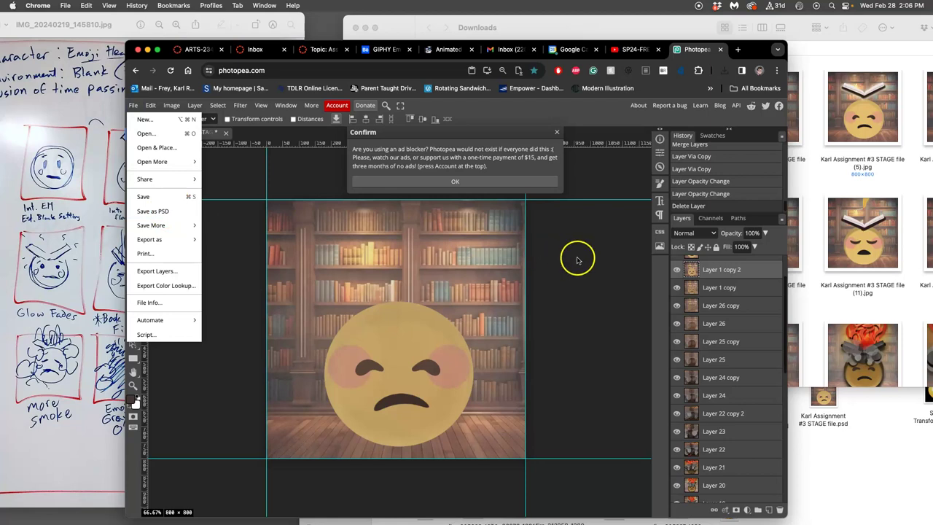
mouse_move(150, 242)
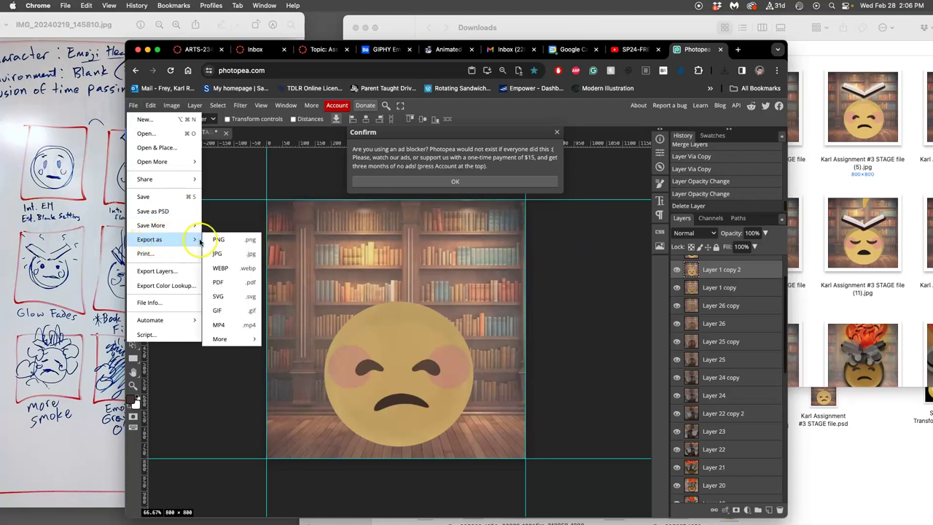
Step: Save the opaque Layer 1 copy 2 frame, then show and export Layer 1 copy 4 as a JPG
left_click(220, 245)
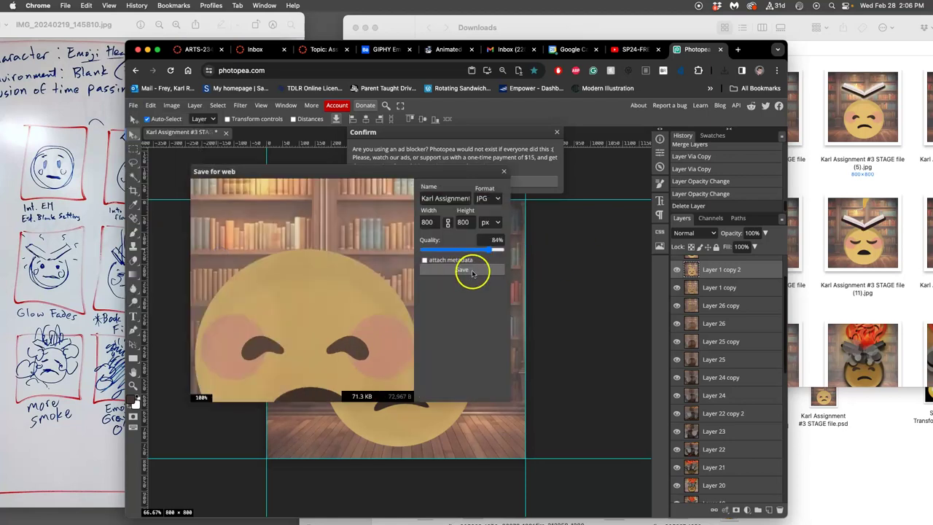
left_click(468, 271)
scroll(722, 291, "up", 2)
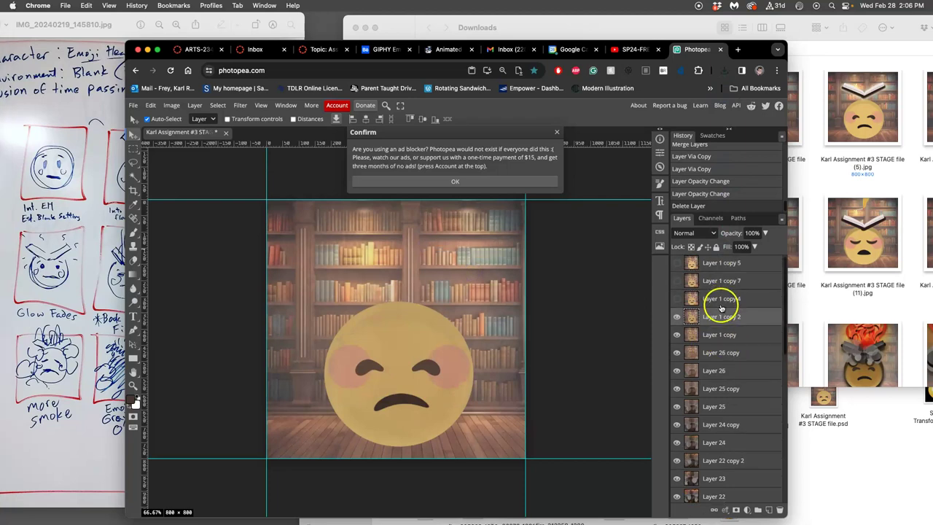
left_click(677, 298)
left_click(712, 305)
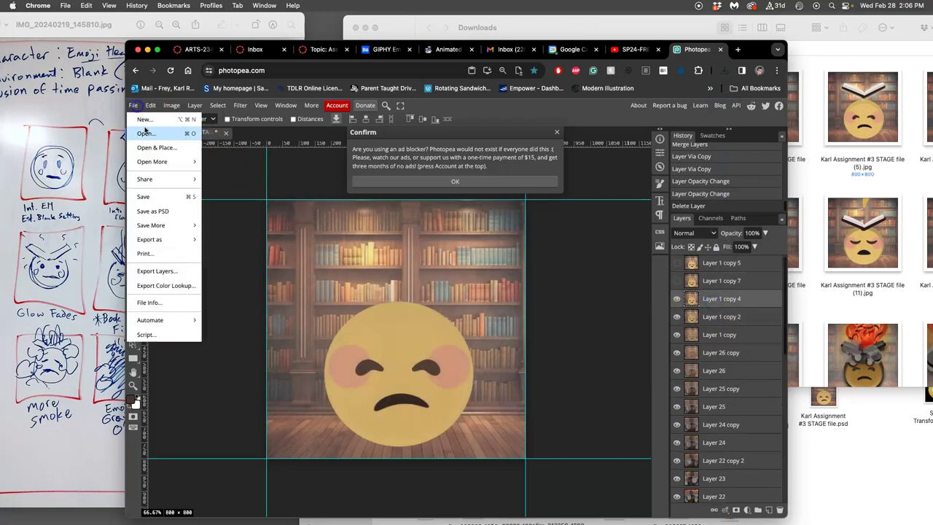
left_click(134, 105)
mouse_move(164, 244)
left_click(222, 255)
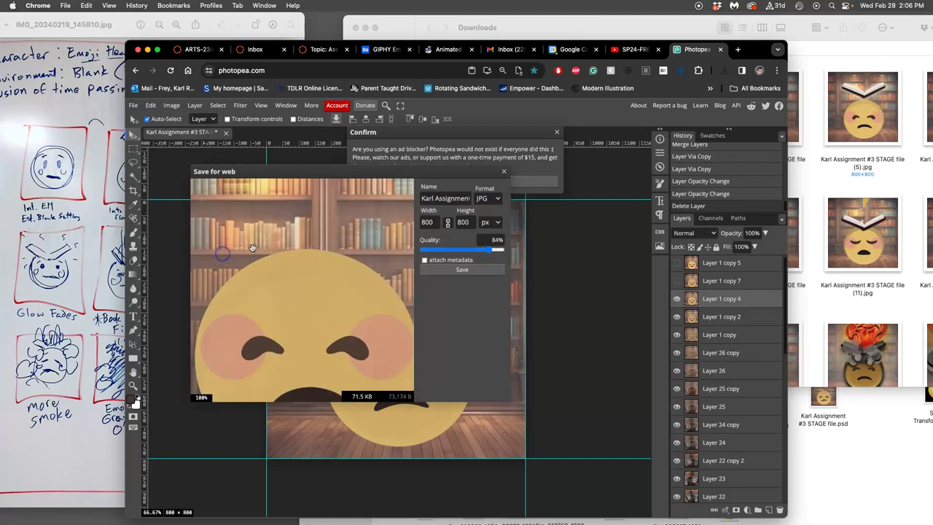
left_click(448, 270)
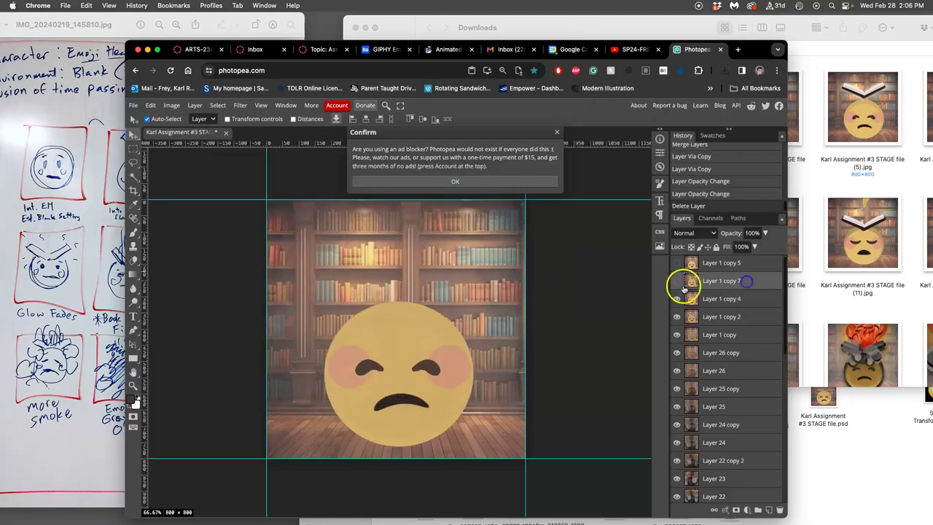
Step: Export the Layer 1 copy 7 and 44%-opacity Layer 1 copy 5 frames, then dismiss the ad-blocker notice
left_click(134, 105)
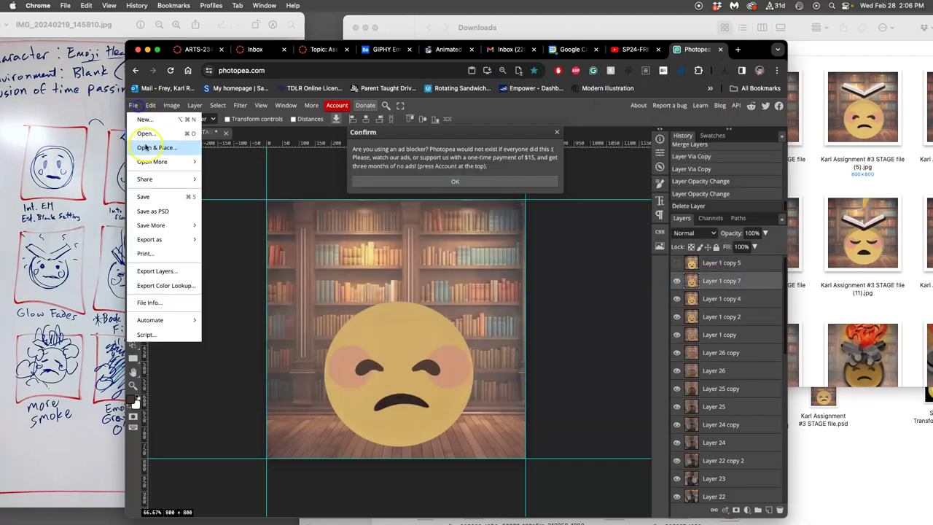
left_click(217, 253)
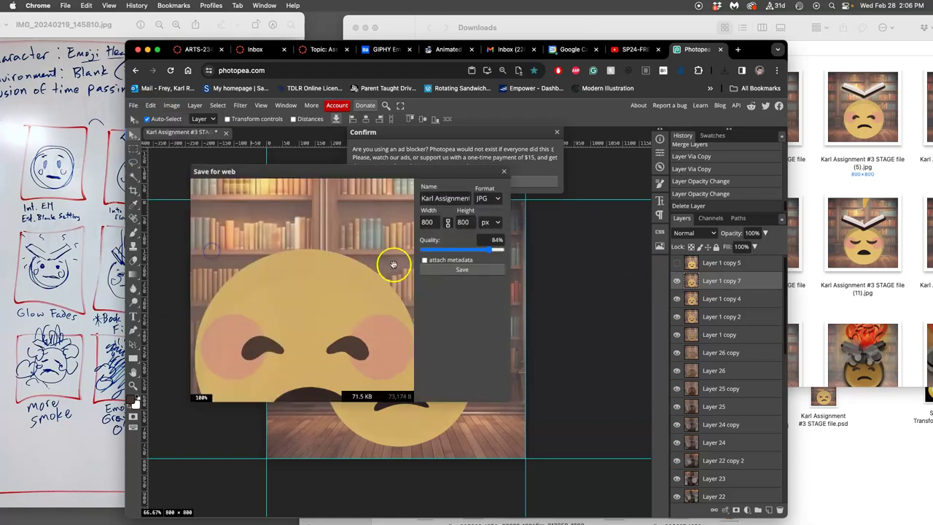
left_click(451, 269)
left_click(676, 263)
left_click(714, 264)
left_click(133, 105)
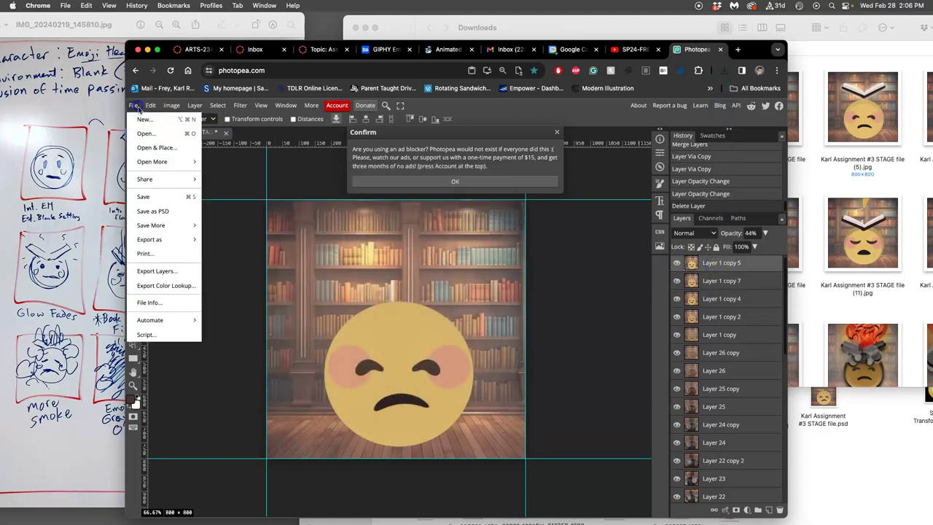
mouse_move(191, 239)
left_click(216, 253)
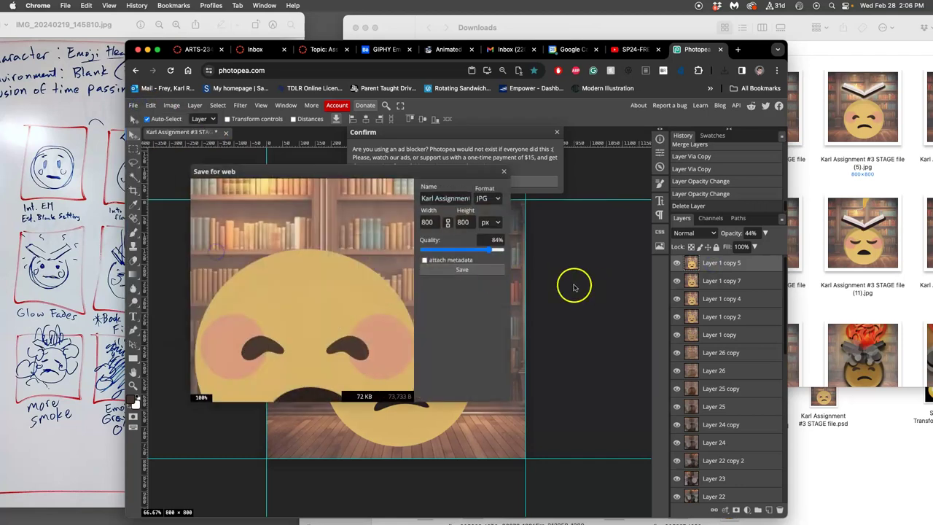
left_click(481, 274)
scroll(725, 304, "up", 1)
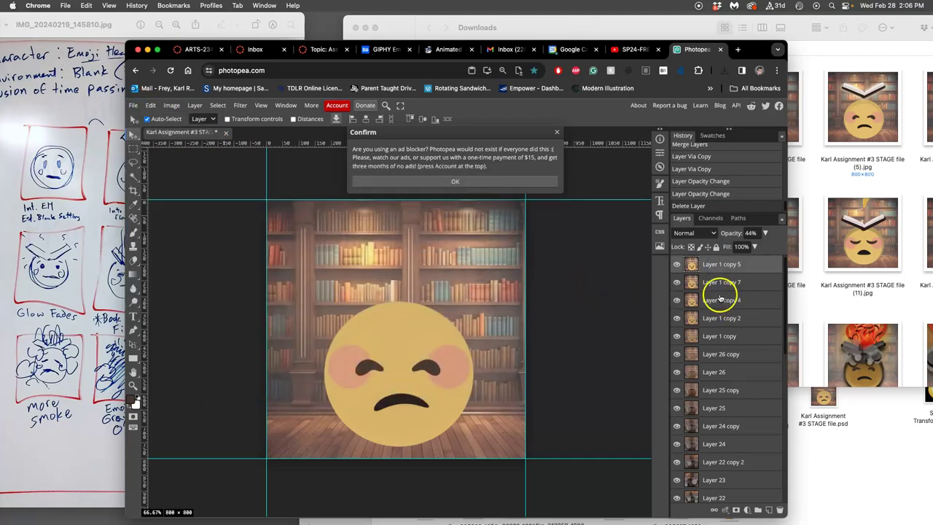
left_click(475, 183)
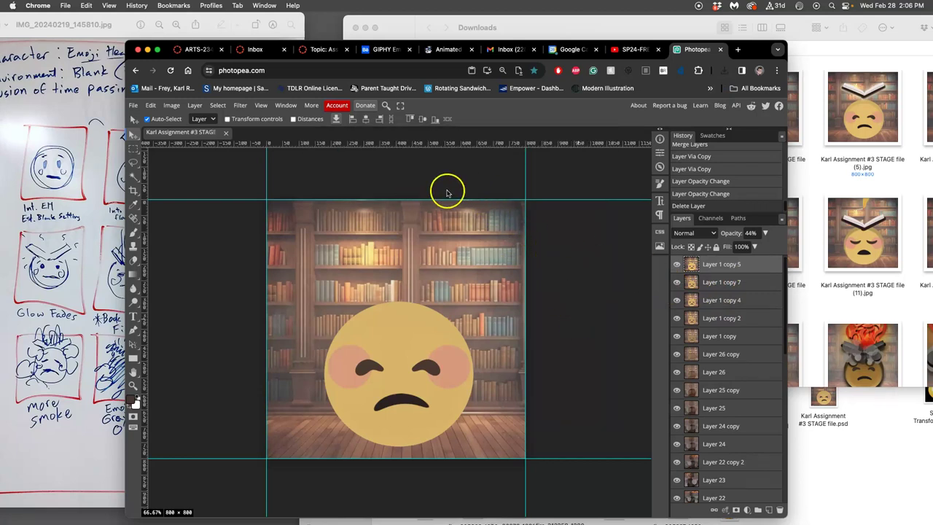
Step: Return to the ezgif GIF Maker tab, close the GIPHY gallery, and place the Downloads window alongside
left_click(720, 50)
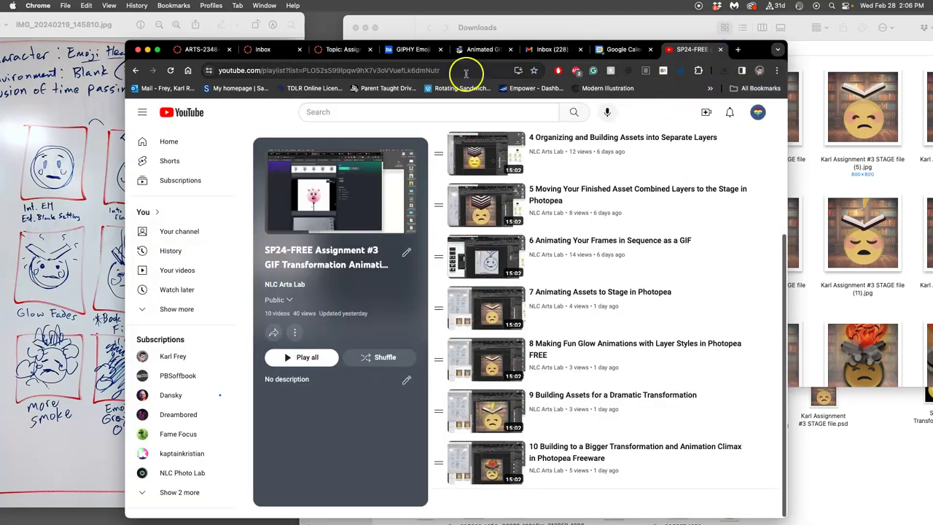
left_click(470, 50)
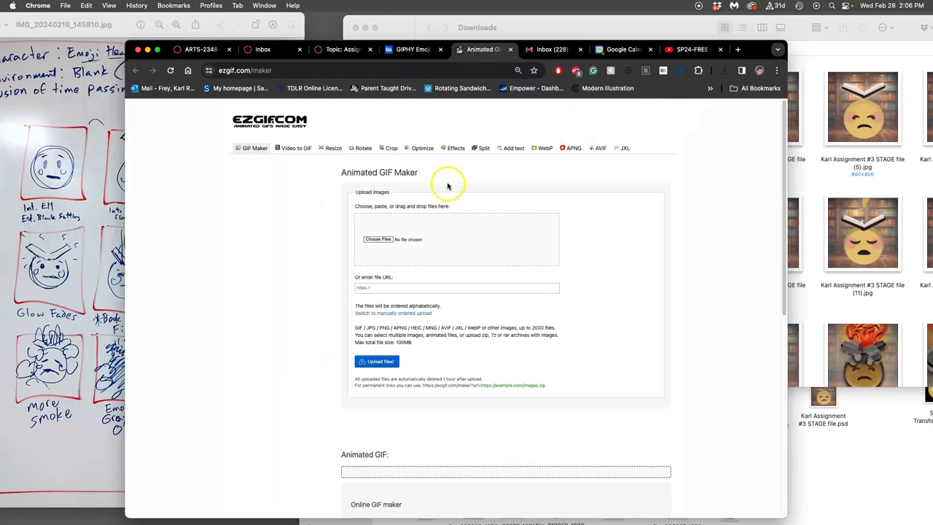
left_click(351, 49)
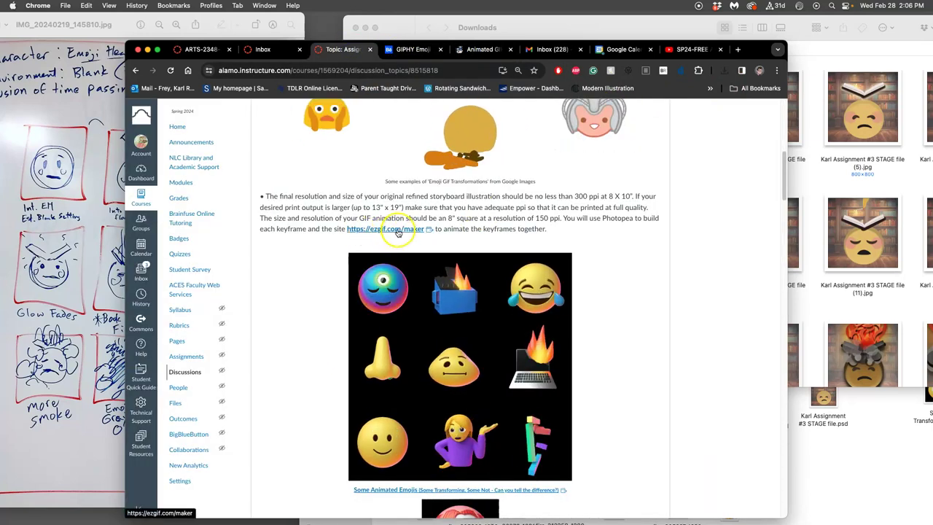
left_click(404, 51)
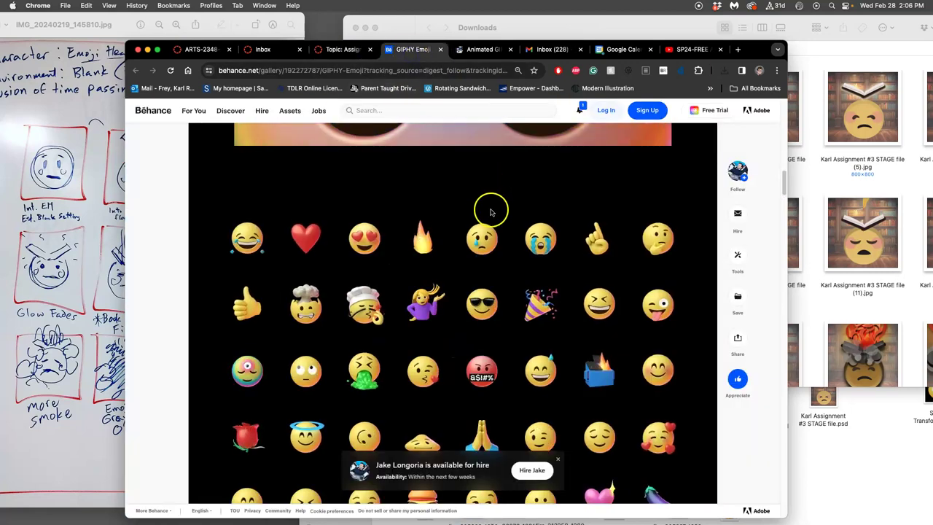
left_click(476, 49)
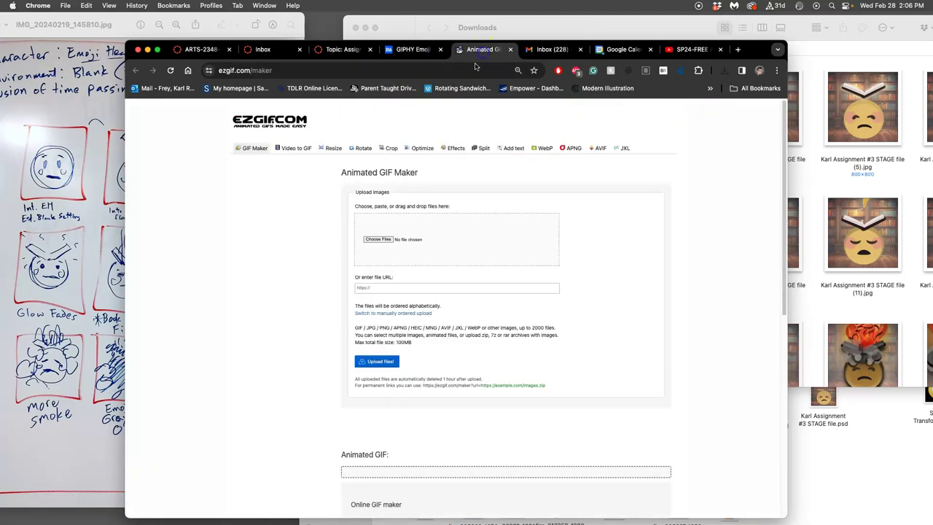
left_click(440, 49)
left_click_drag(751, 51, 590, 25)
left_click_drag(674, 36, 492, 84)
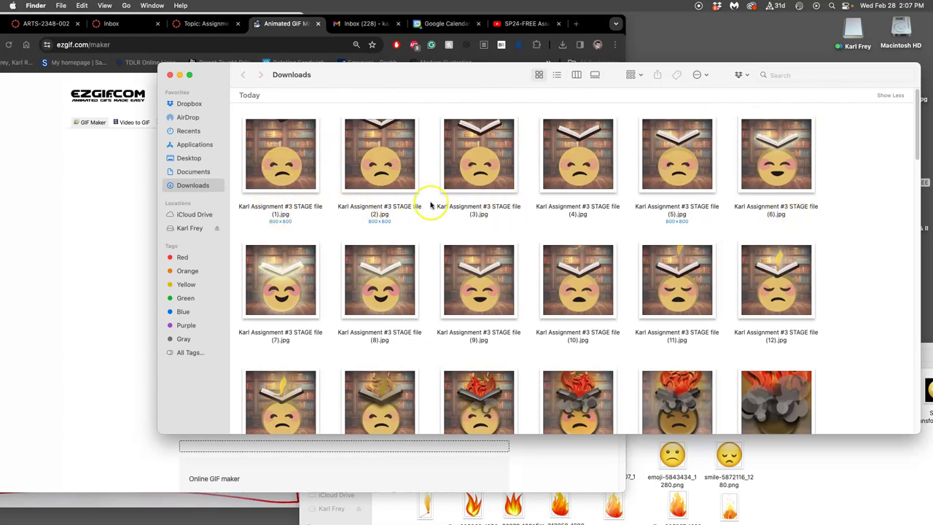
Step: Rename the unnumbered STAGE frame in Downloads to STAGE file (0).jpg
scroll(487, 222, "down", 2)
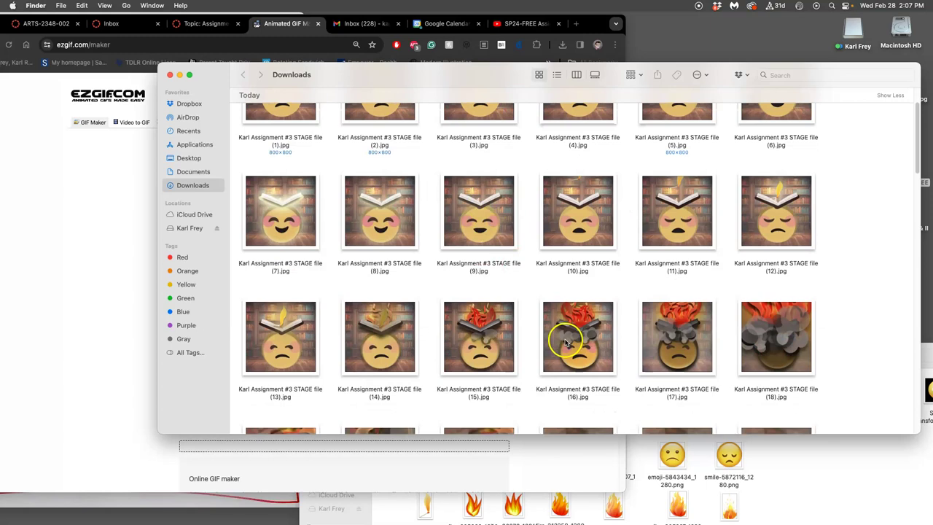
scroll(573, 337, "down", 7)
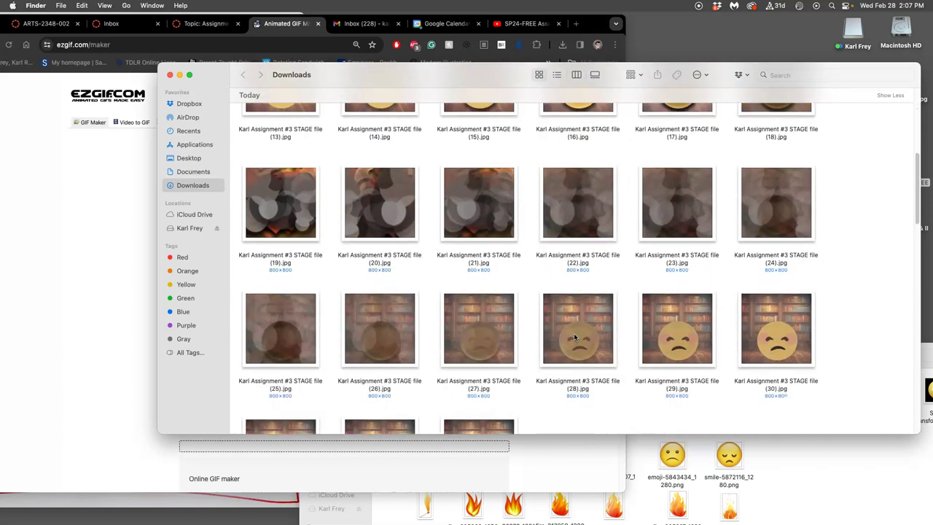
scroll(574, 338, "down", 3)
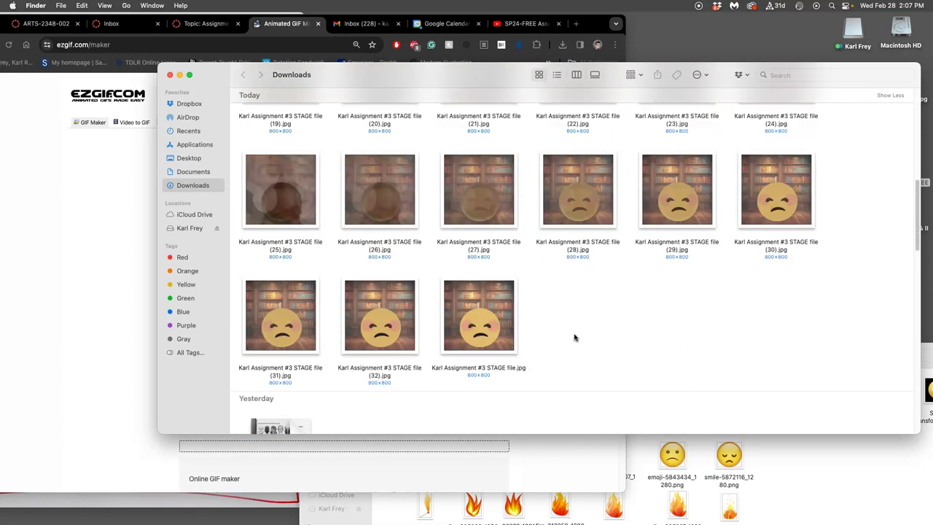
left_click(498, 370)
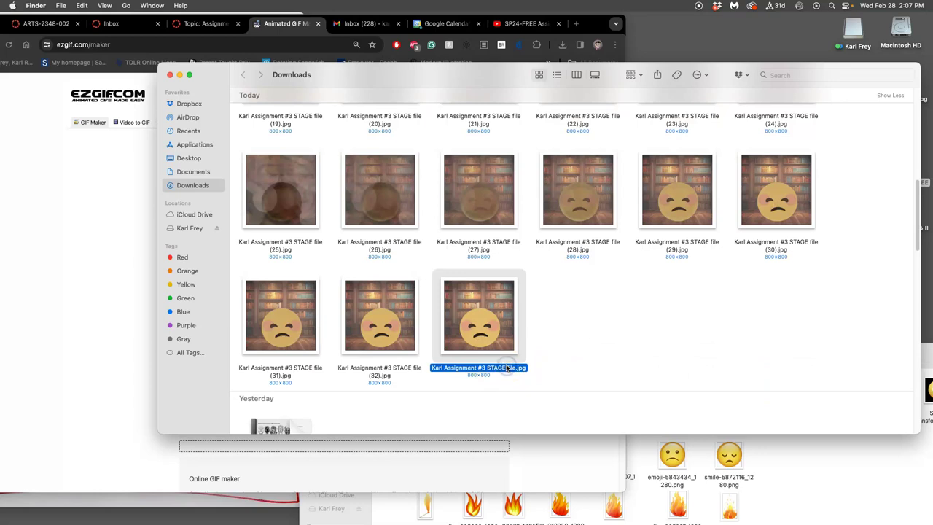
left_click(507, 368)
left_click(515, 368)
type("(0")
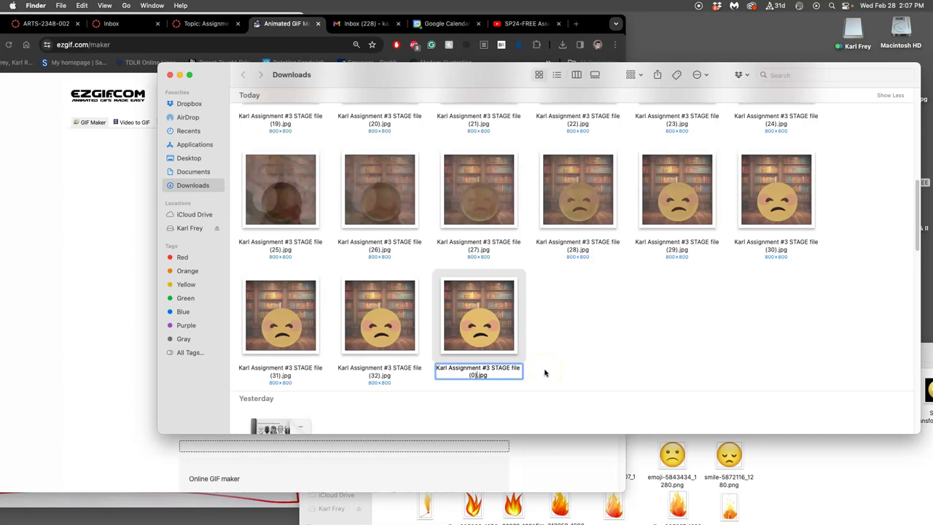
left_click(584, 337)
Step: Marquee-select STAGE file (0).jpg through (32).jpg in the Downloads grid
scroll(559, 321, "up", 5)
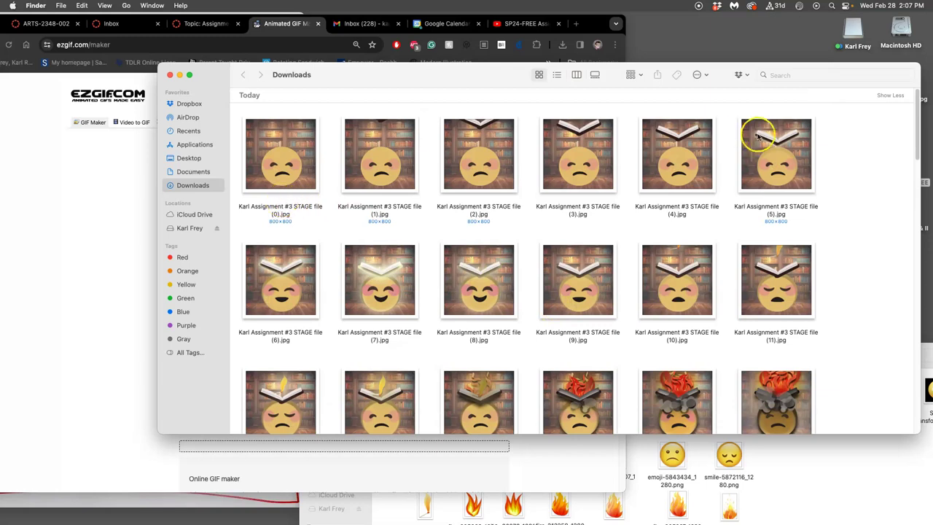
left_click(631, 76)
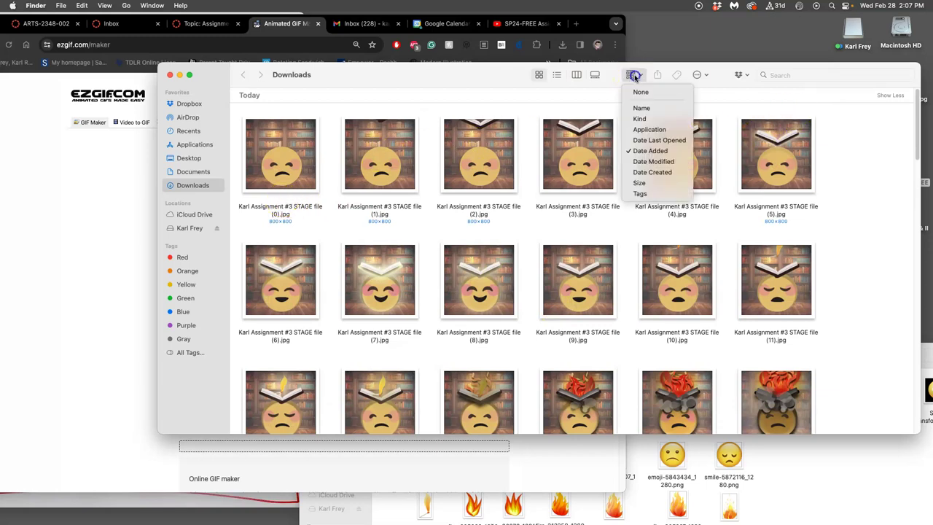
left_click(725, 113)
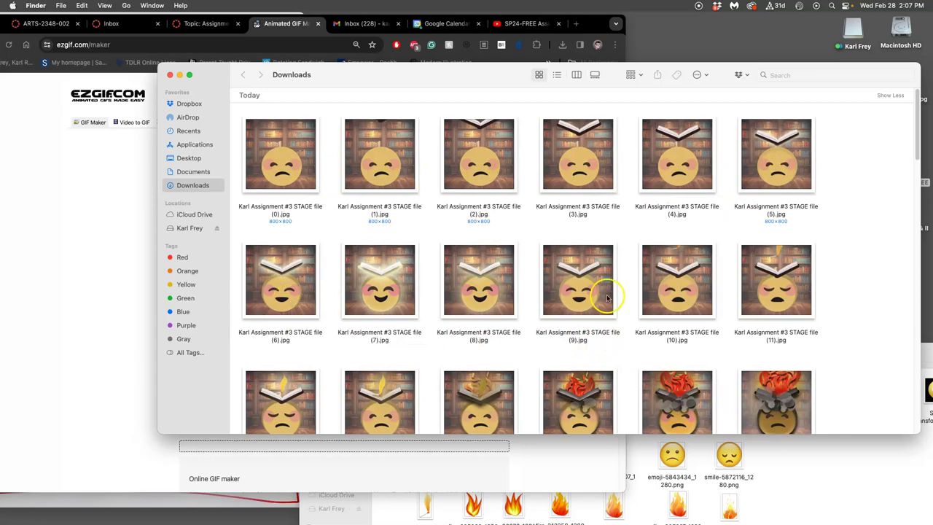
scroll(747, 286, "down", 10)
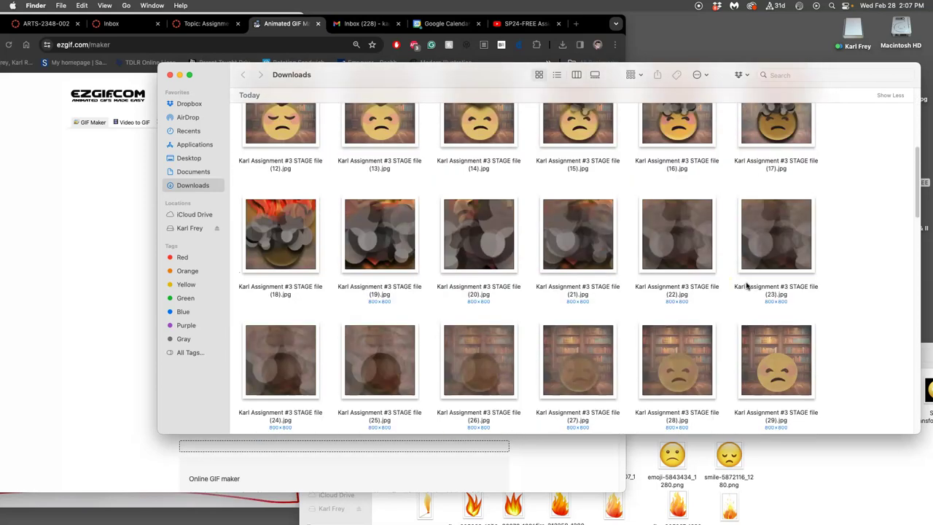
scroll(746, 287, "down", 2)
left_click_drag(838, 407, 246, 115)
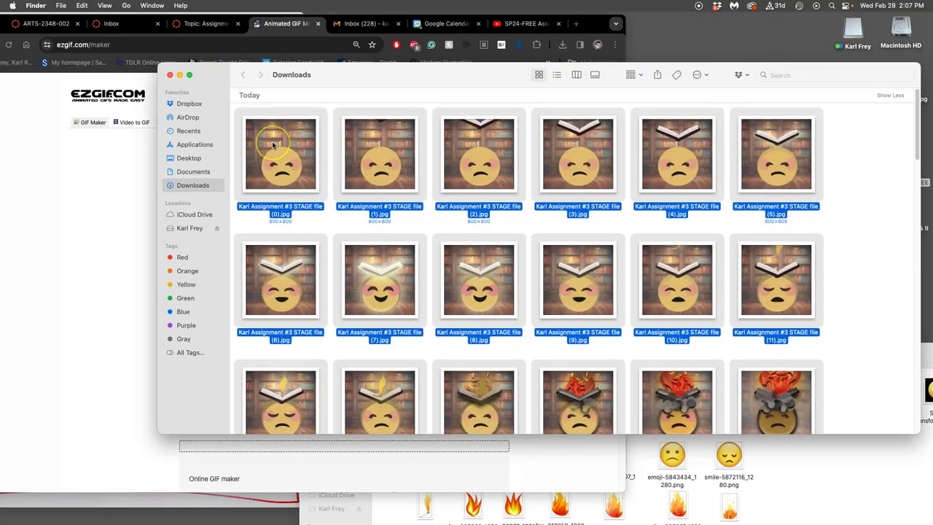
Step: Open all 33 selected STAGE frames together in Preview
double_click(273, 144)
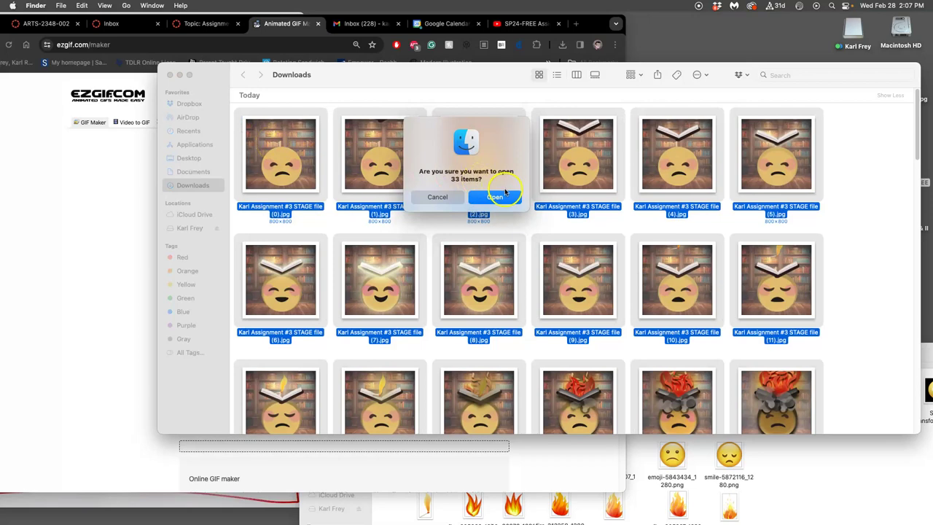
left_click(496, 198)
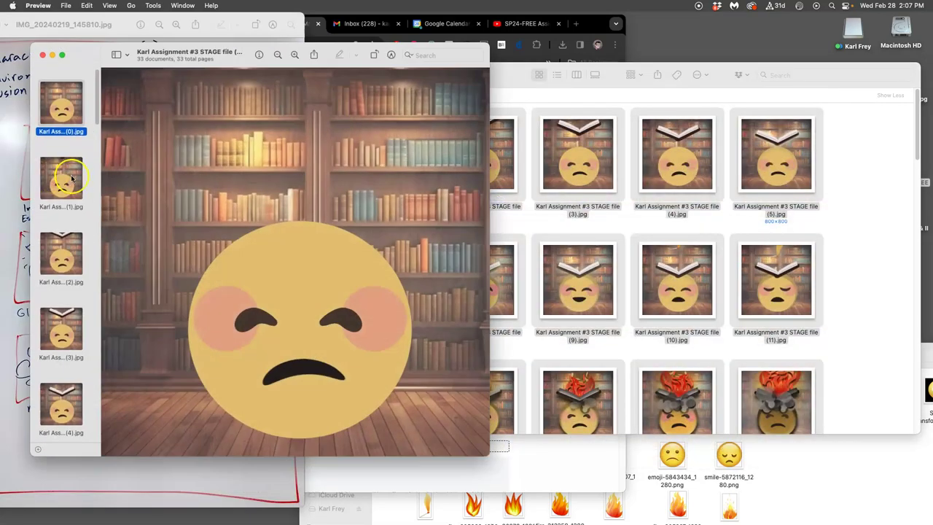
scroll(62, 167, "down", 10)
scroll(51, 179, "up", 10)
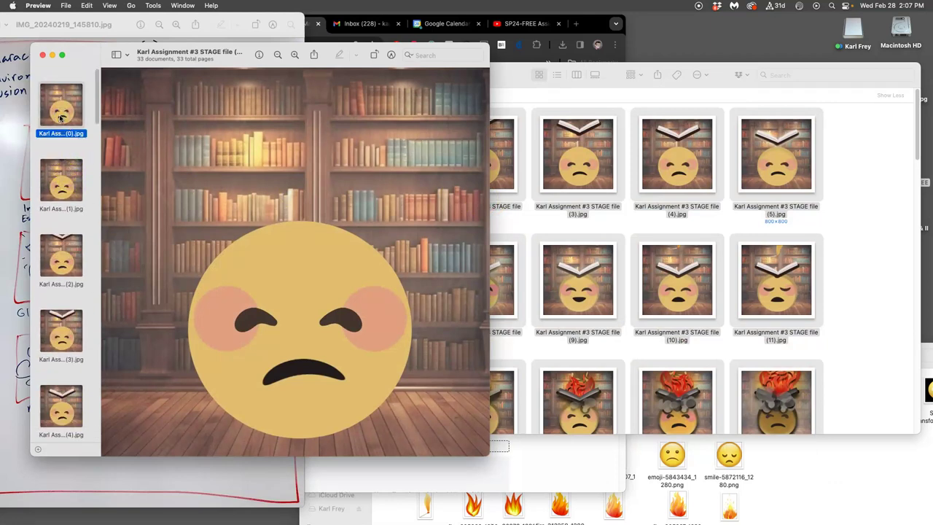
Step: Step through frames (0) to (32) to verify their order, then close Preview
key("Down")
key("Down")
key("Down")
key("Down")
key("Down")
key("Down")
key("Down")
key("Down")
key("Down")
key("Down")
key("Down")
key("Down")
key("Down")
key("Down")
key("Down")
key("Down")
key("Down")
key("Down")
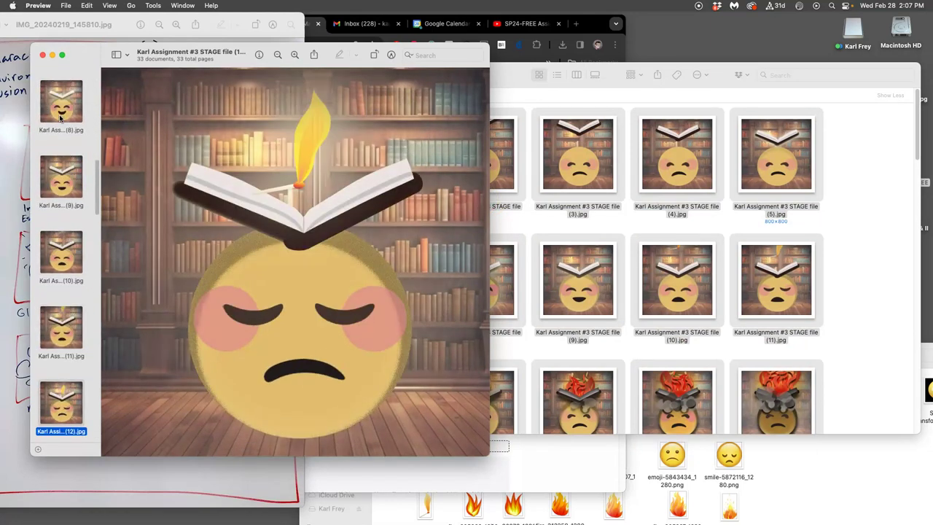
key("Down")
key("Down")
key("Down")
key("Down")
key("Down")
key("Down")
key("Down")
key("Down")
key("Down")
key("Down")
key("Down")
key("Down")
key("Down")
key("Down")
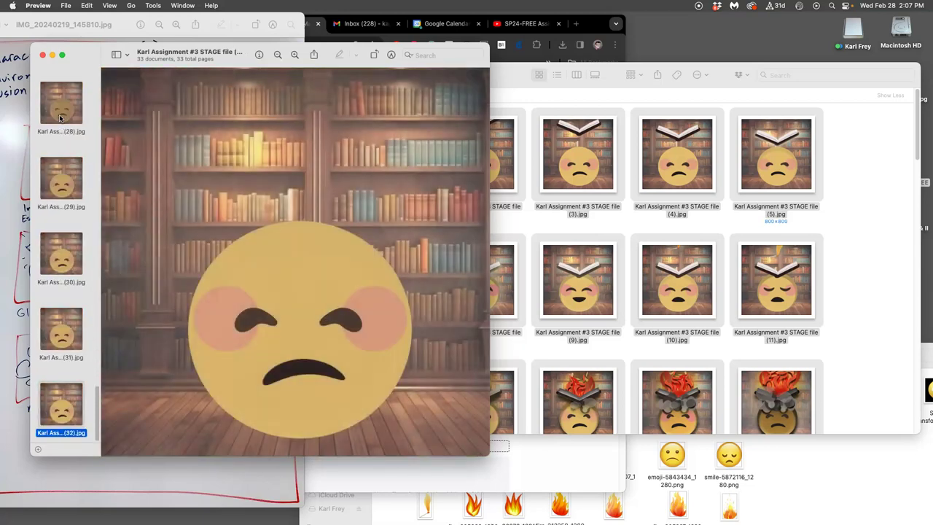
key("Up")
key("Up")
key("Up")
key("Up")
key("Up")
key("Up")
key("Up")
key("Up")
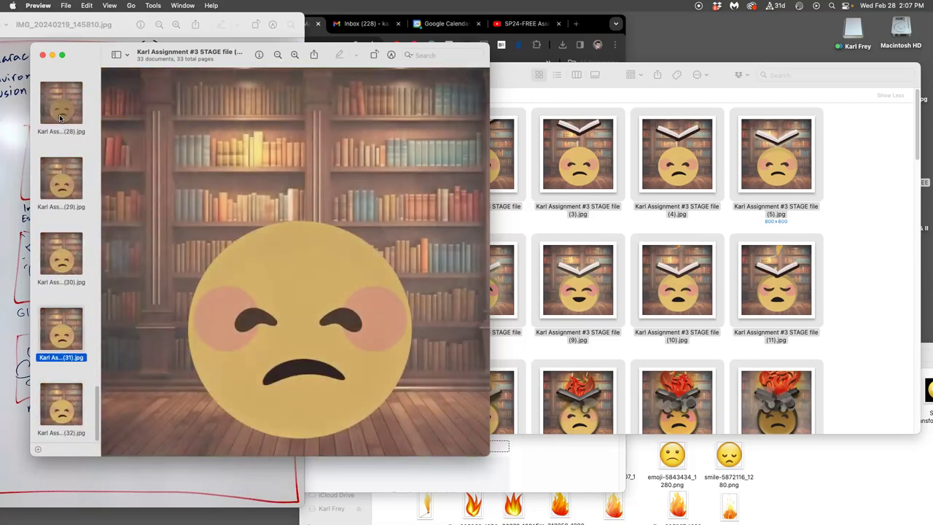
key("Up")
key("Up")
key("Up")
key("Up")
key("Up")
key("Up")
key("Up")
key("Up")
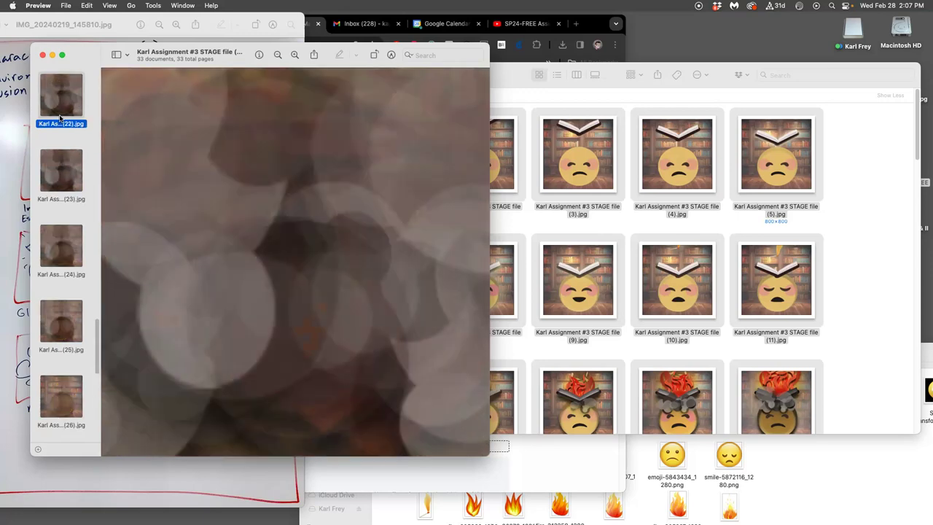
key("Up")
key("Up")
key("Up")
key("Up")
key("Up")
key("Up")
key("Up")
key("Up")
key("Up")
key("Up")
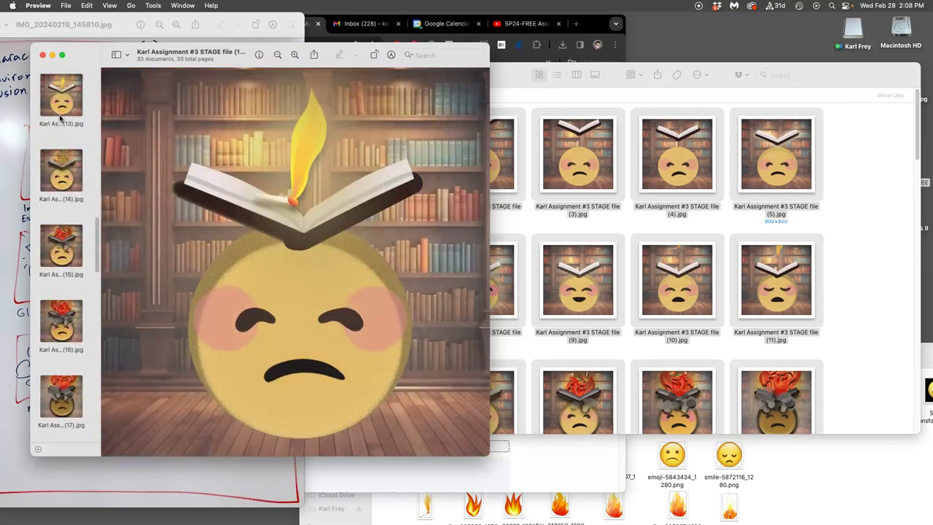
key("Up")
key("Up")
key("Up")
key("Up")
key("Up")
key("Up")
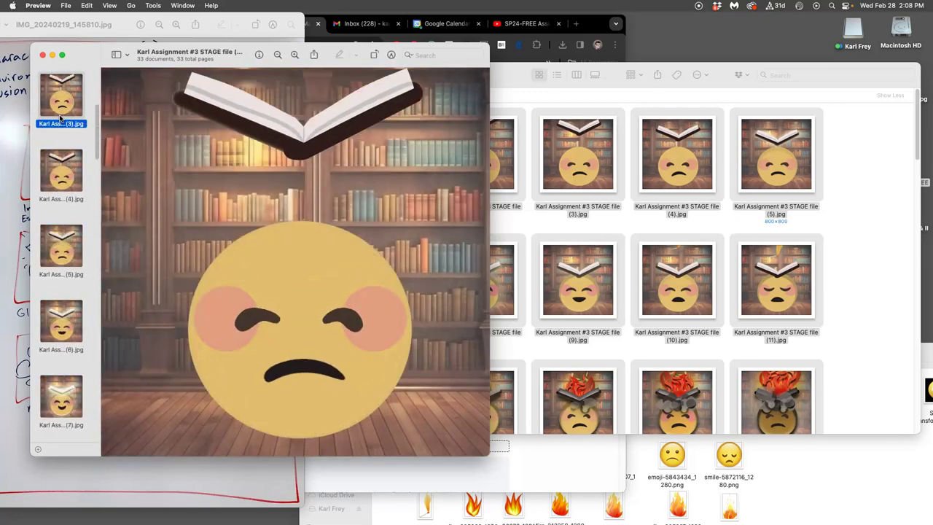
key("Down")
key("Down")
key("Down")
key("Down")
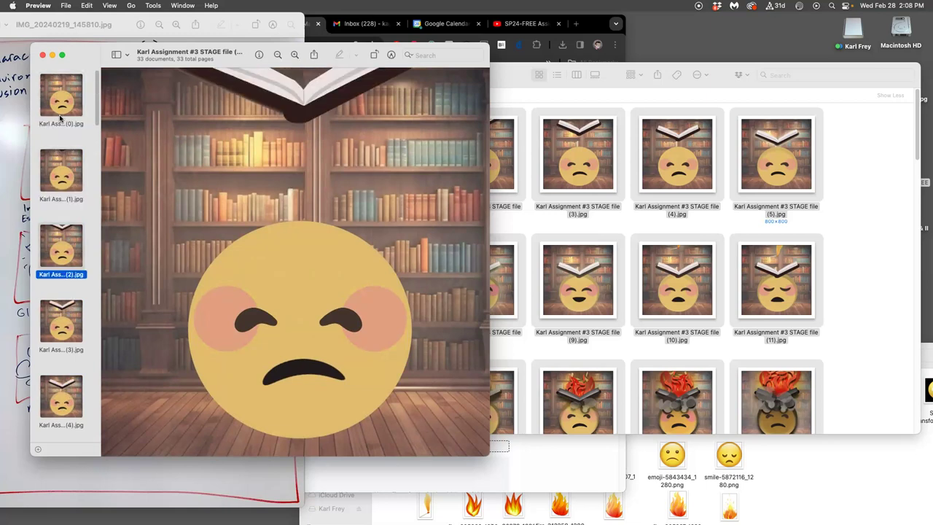
key("Down")
key("Down")
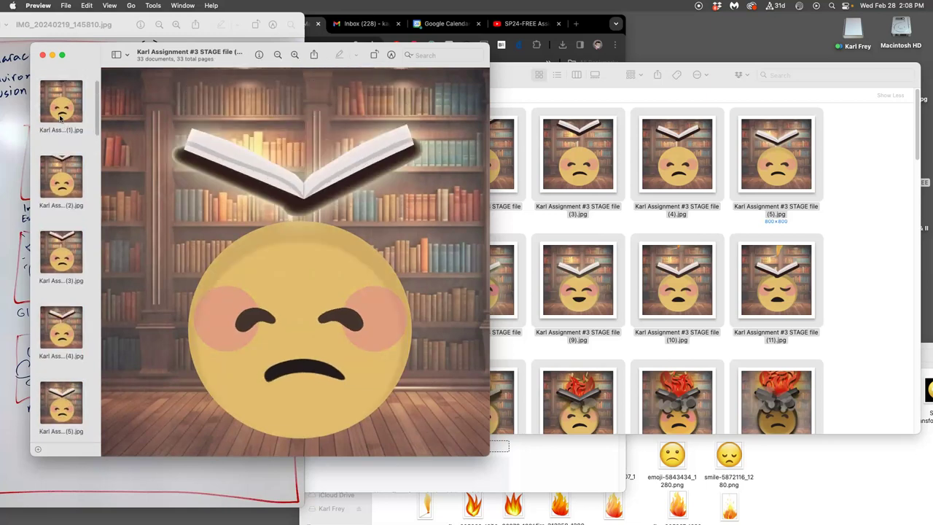
key("Down")
key("Down")
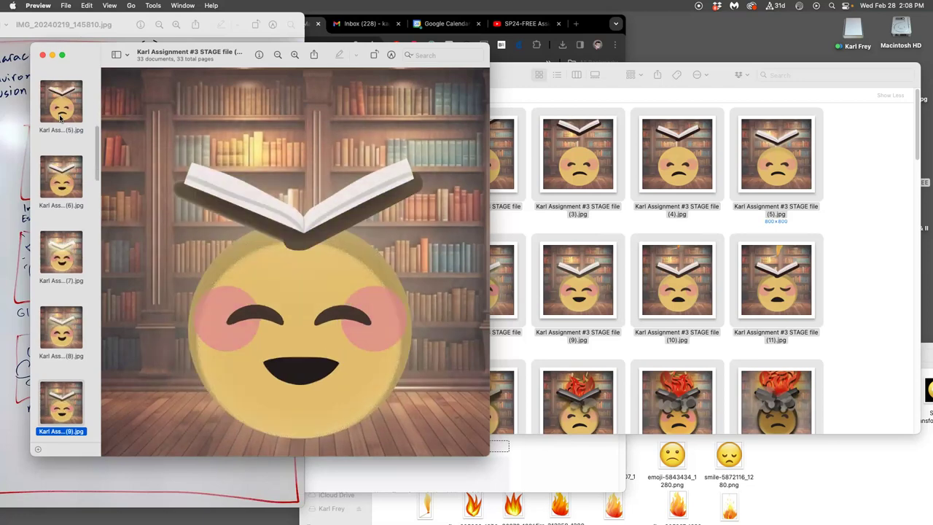
key("Down")
key("Down")
key("Down")
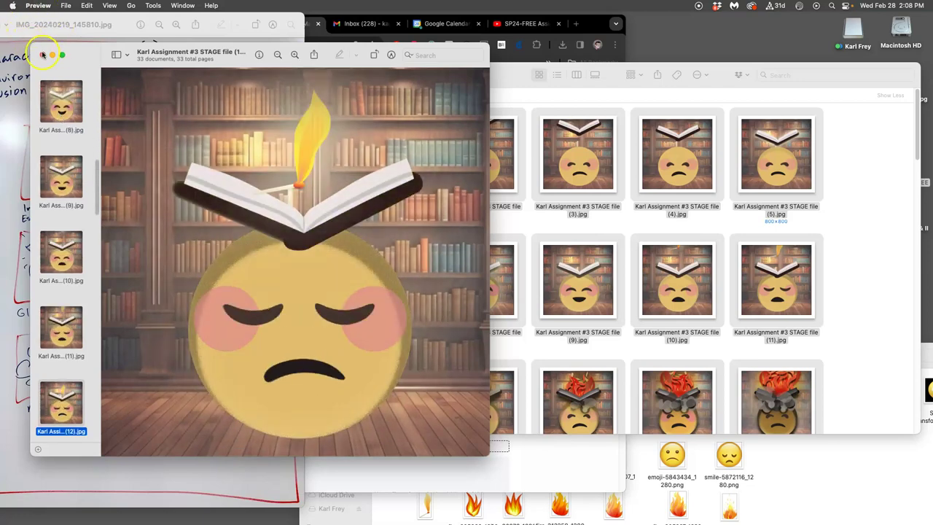
left_click(42, 55)
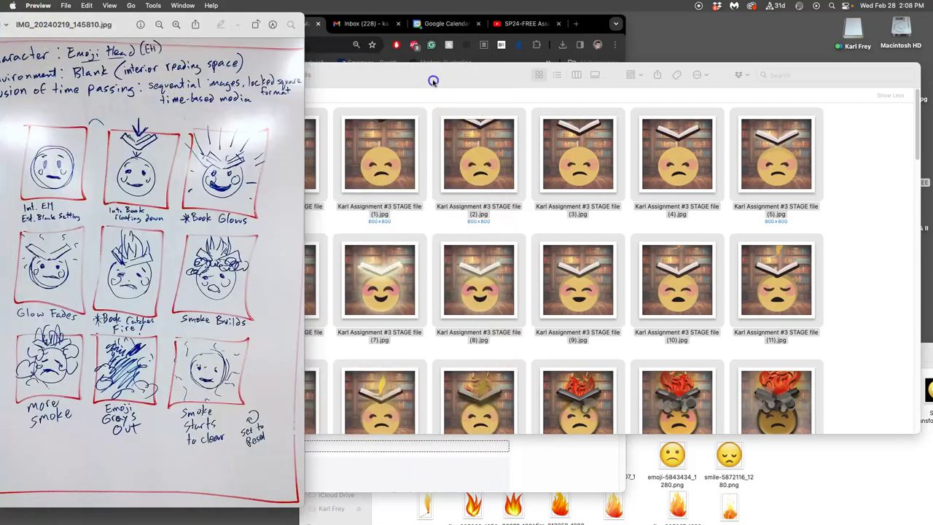
Step: Create a desktop folder named Animation Test Files and move the STAGE frame JPGs into it
left_click(433, 81)
left_click_drag(433, 81, 352, 124)
right_click(698, 52)
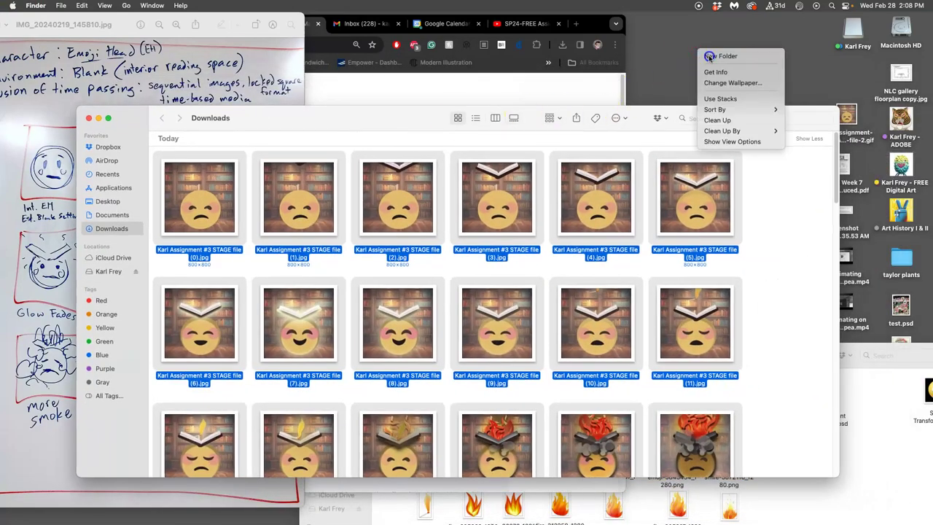
left_click(710, 58)
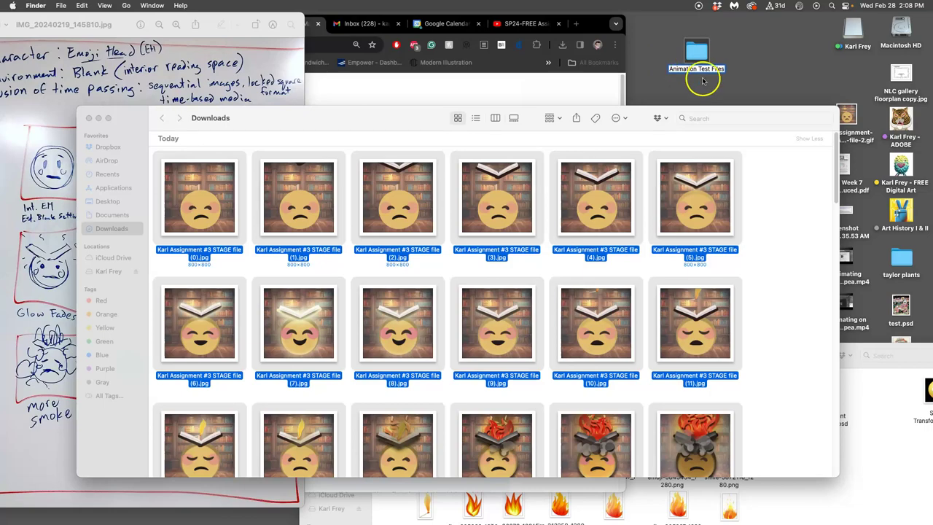
left_click(735, 85)
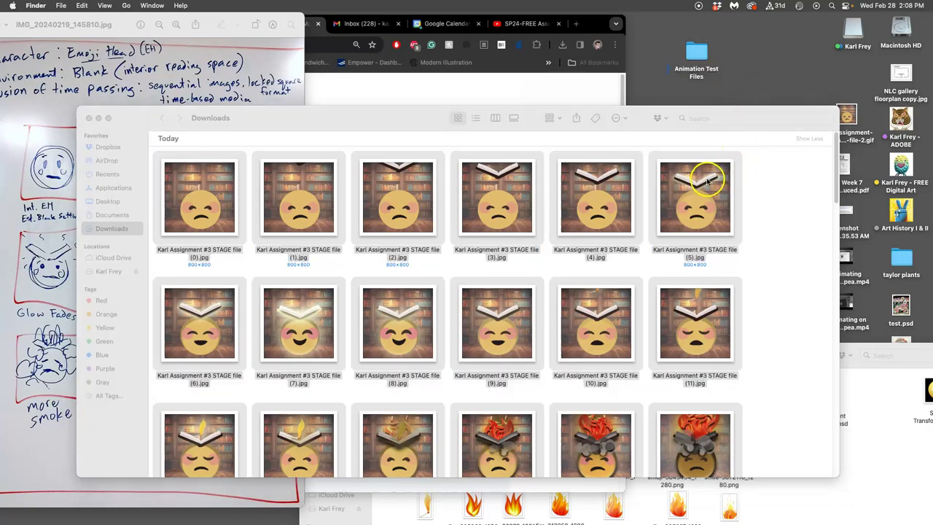
left_click_drag(707, 180, 698, 54)
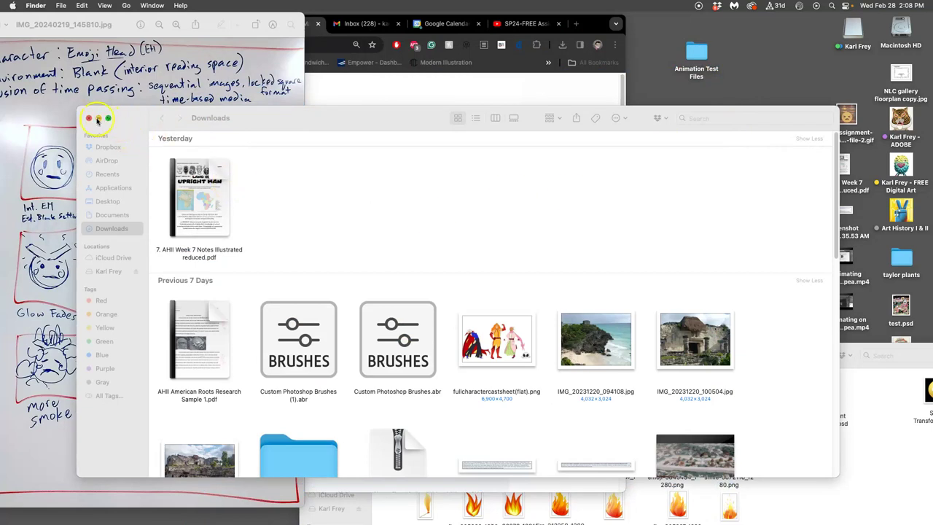
left_click(97, 118)
Step: Open Animation Test Files, enlarge its window, and select all the frame images
double_click(696, 53)
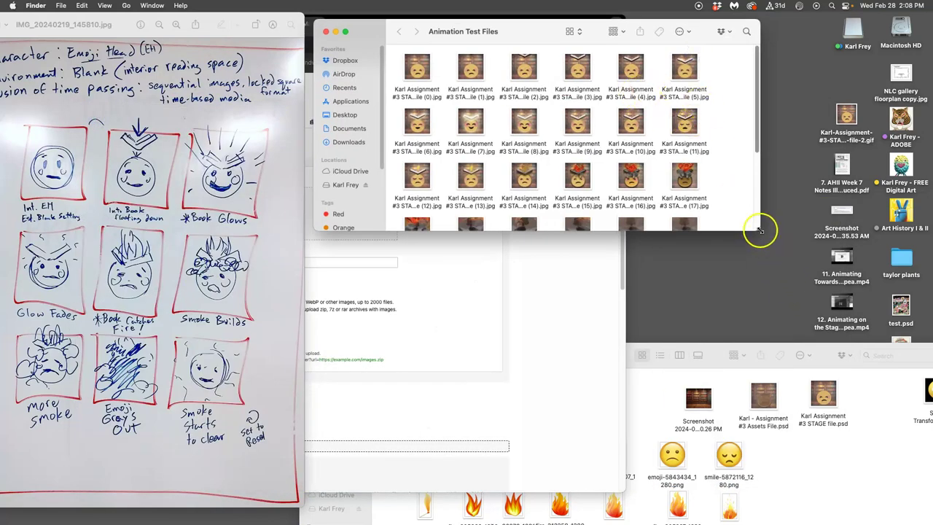
left_click_drag(760, 230, 771, 388)
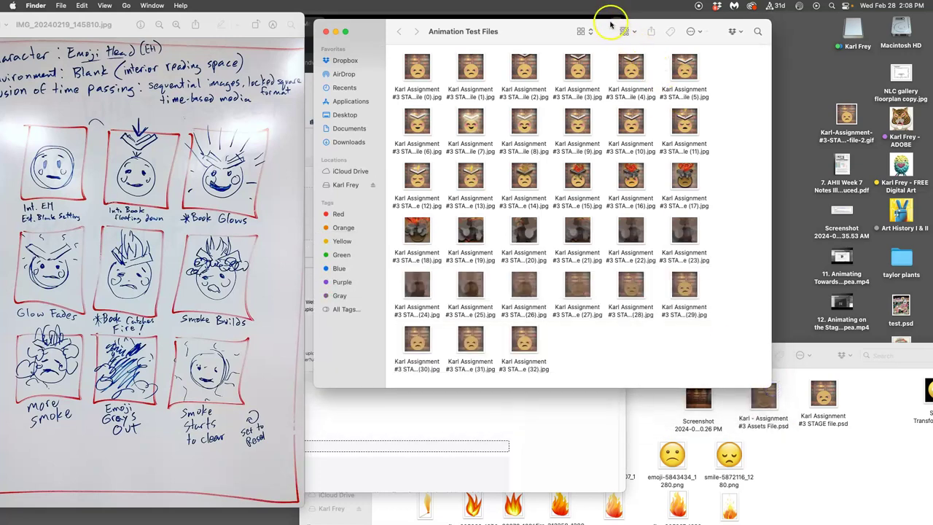
left_click_drag(609, 24, 768, 145)
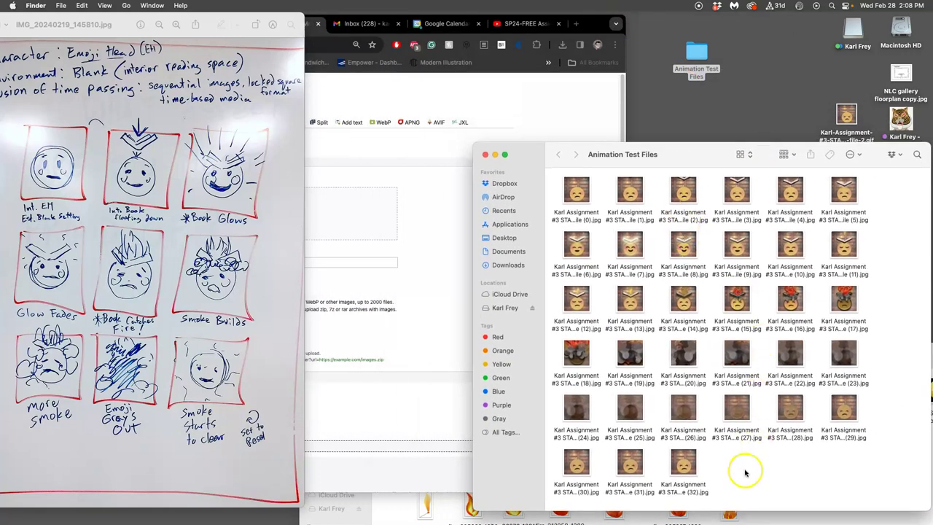
left_click_drag(870, 175, 569, 481)
Step: Drag all 33 STAGE frame JPGs from the folder onto ezgif's GIF Maker upload area
left_click(464, 199)
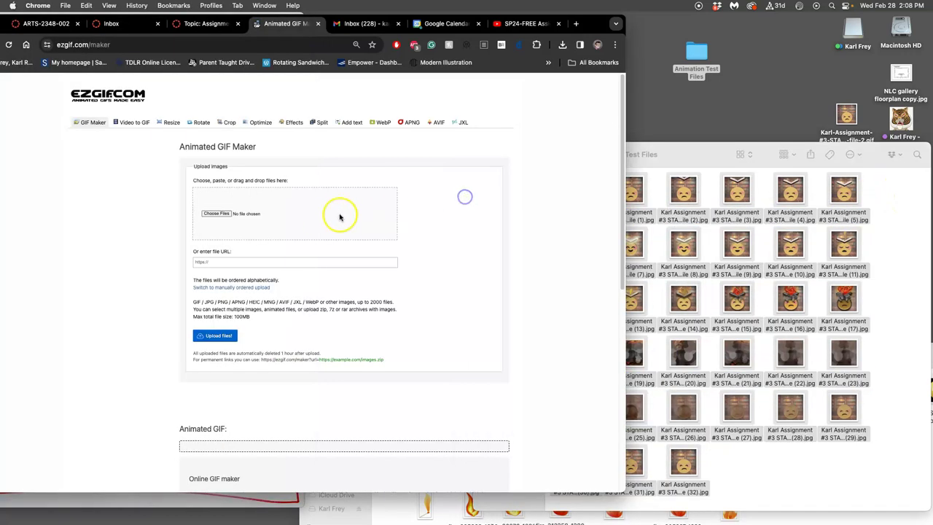
left_click(897, 283)
left_click_drag(576, 191, 854, 478)
left_click(903, 328)
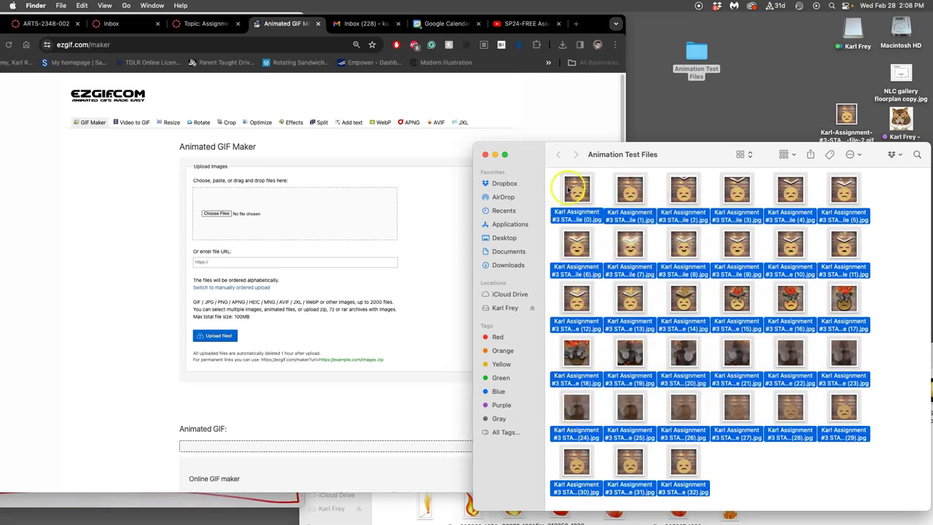
left_click_drag(576, 191, 287, 212)
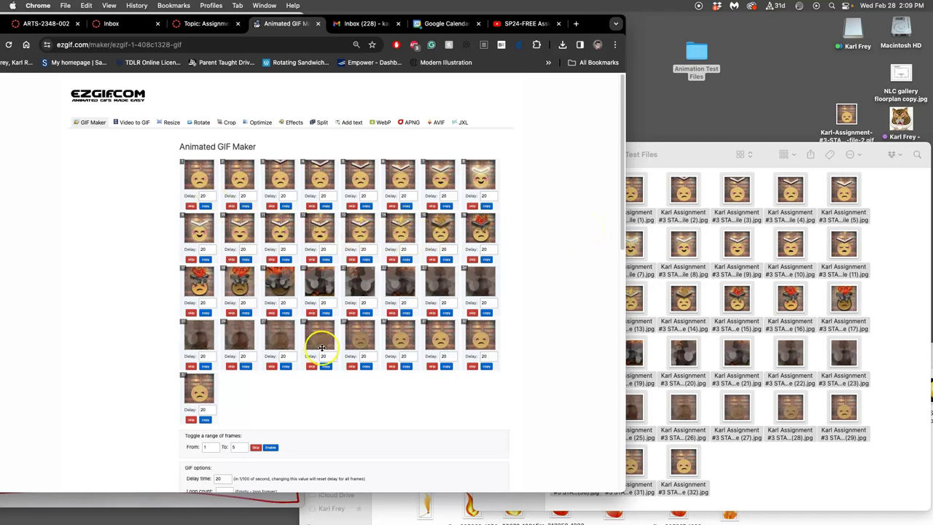
Step: Generate the 33-frame GIF and review the 800×800, 8.83 MiB result
scroll(350, 364, "down", 5)
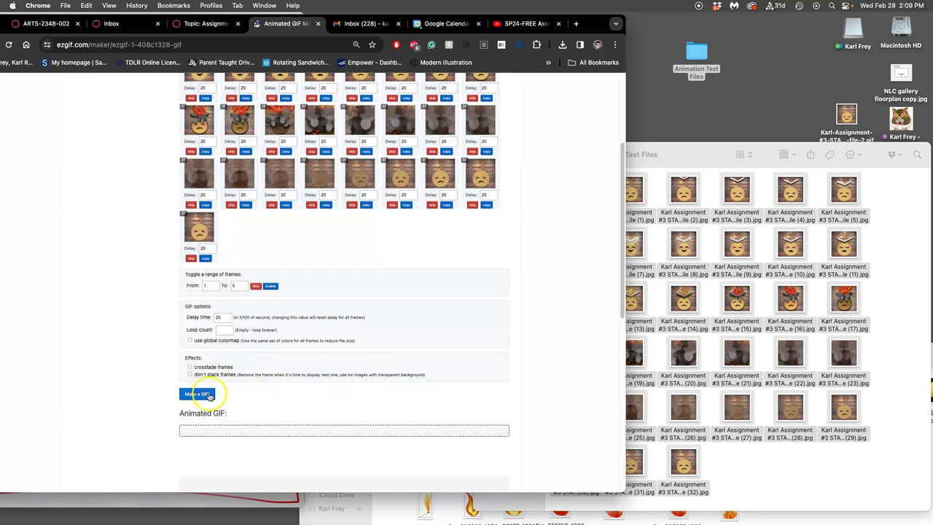
left_click(197, 395)
scroll(541, 351, "down", 1)
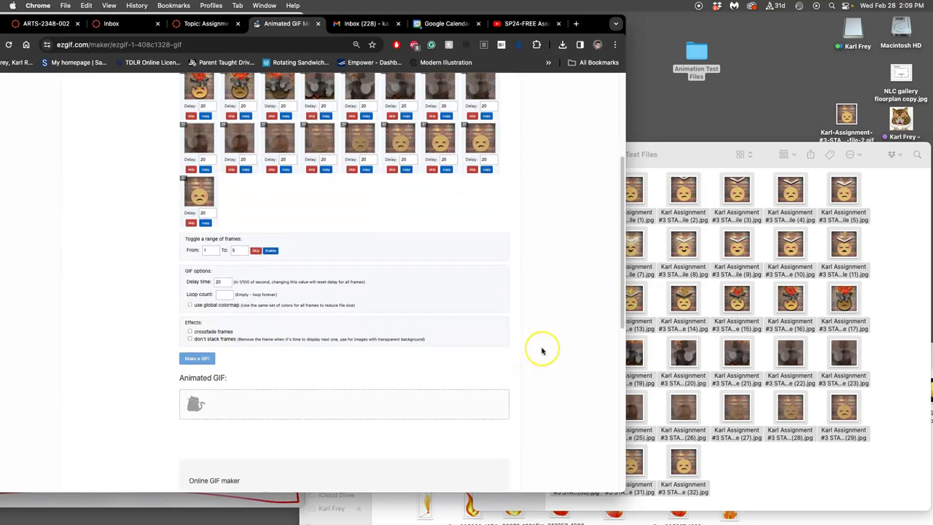
scroll(542, 351, "down", 3)
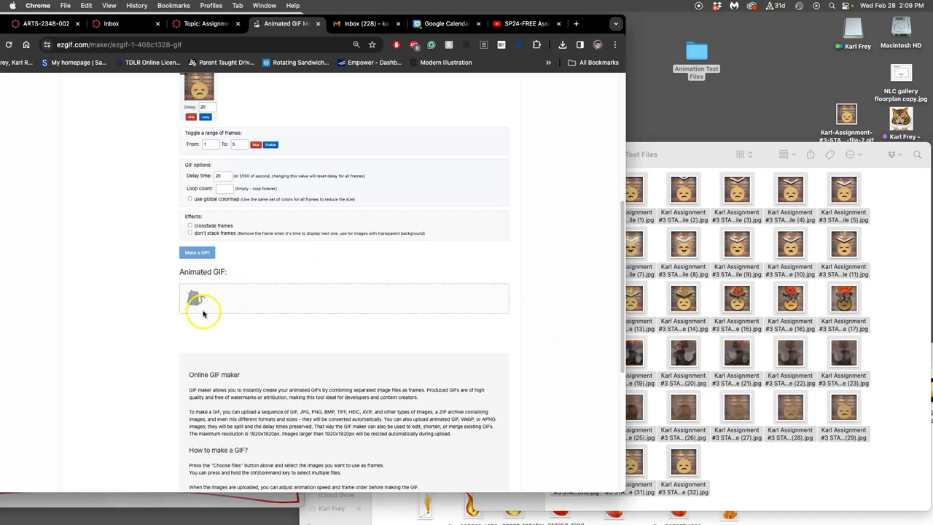
scroll(510, 333, "down", 2)
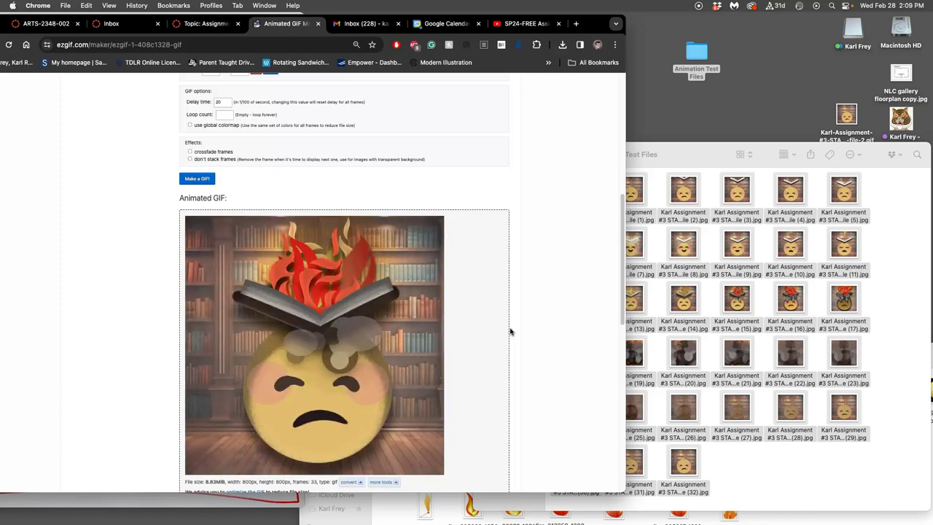
scroll(512, 332, "up", 10)
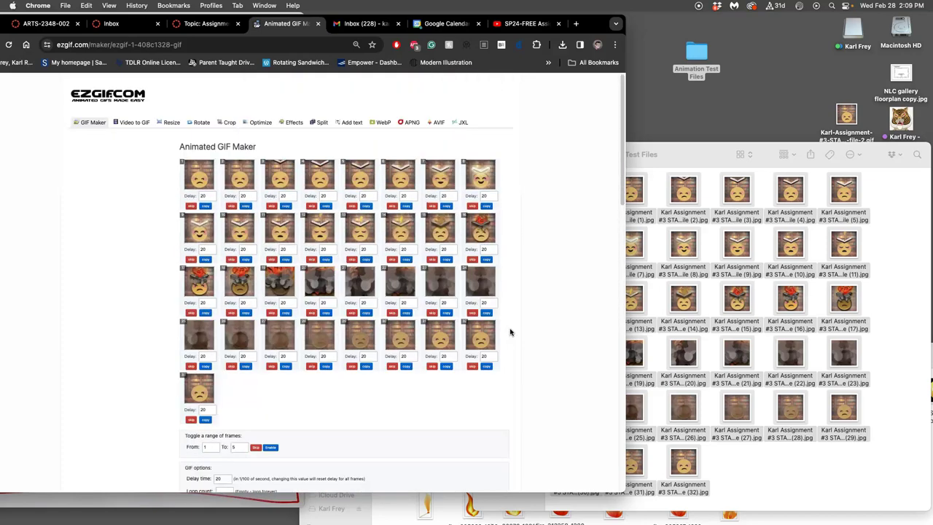
Step: Duplicate frames 7, 8 and 9, reposition the pink copy, and rebuild a 36-frame, 9.68 MiB GIF
scroll(513, 333, "down", 15)
scroll(502, 334, "up", 8)
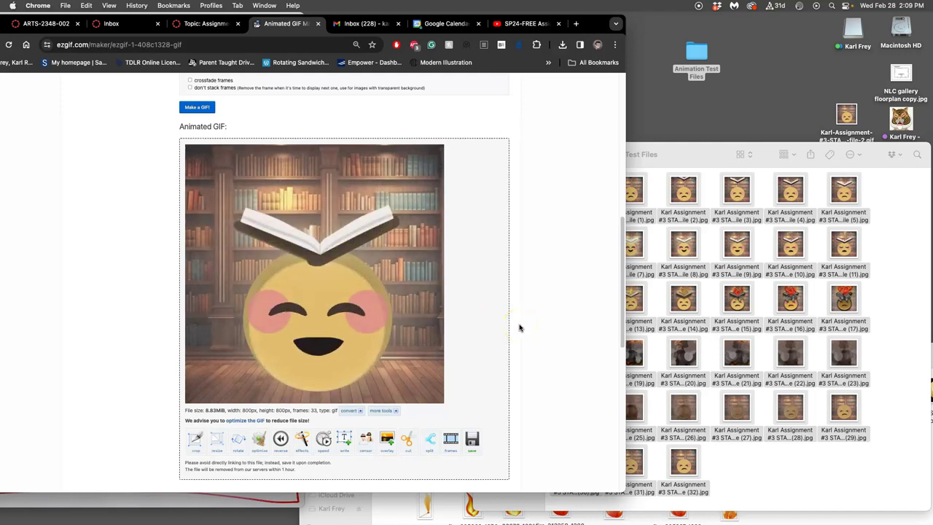
scroll(494, 320, "up", 10)
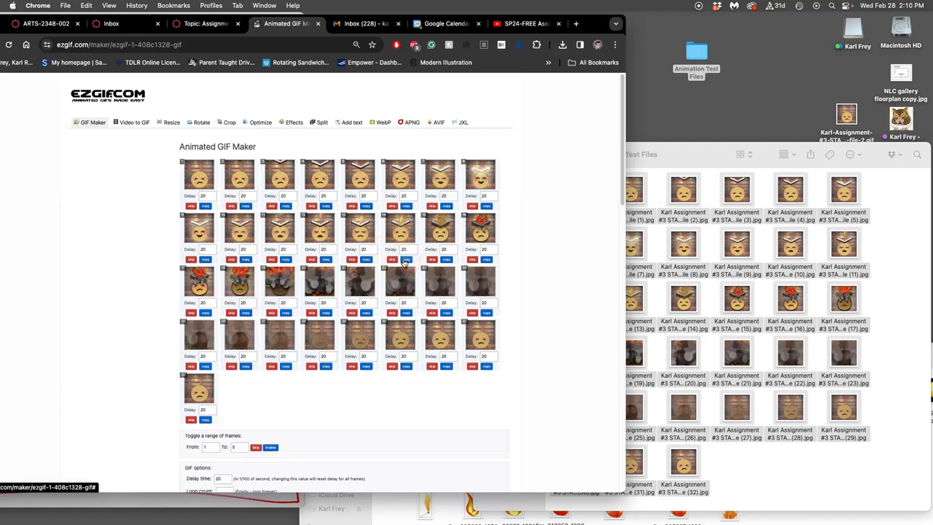
key("super+equal")
key("super+equal")
key("super+equal")
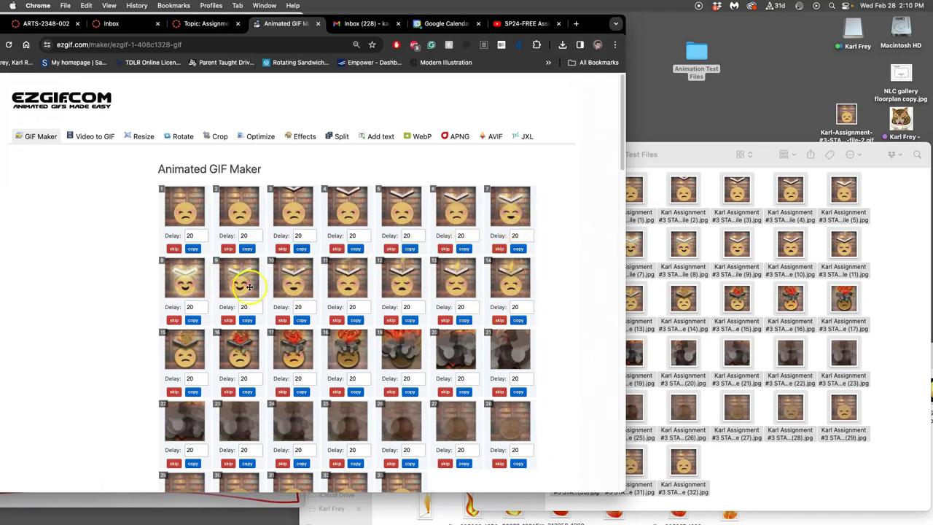
left_click(518, 249)
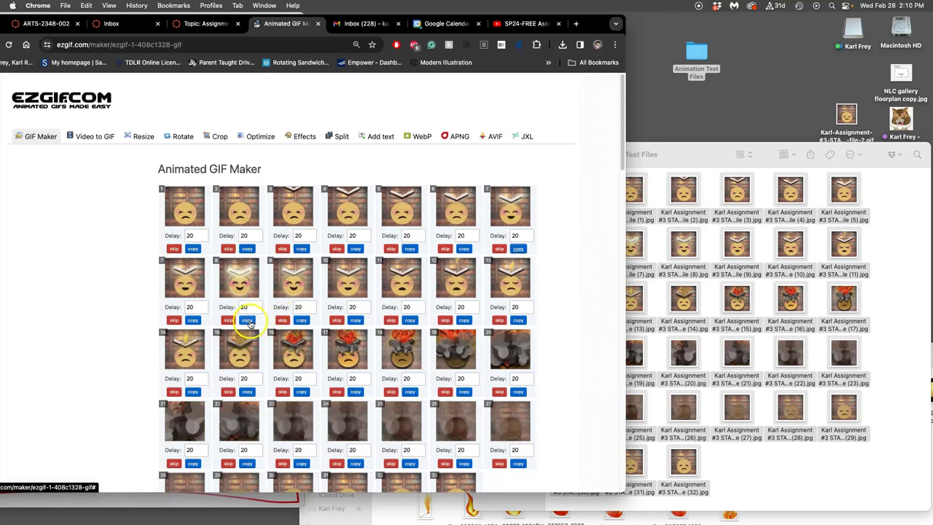
left_click(248, 321)
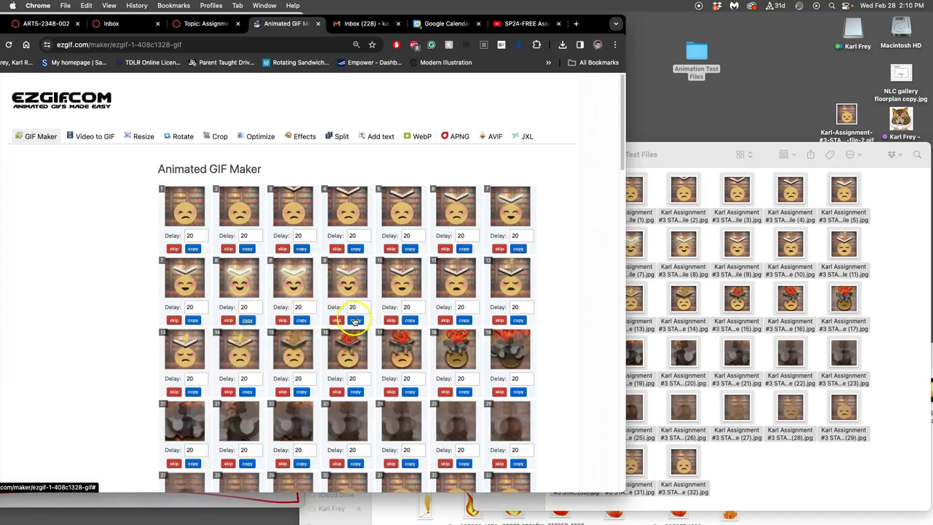
left_click(355, 321)
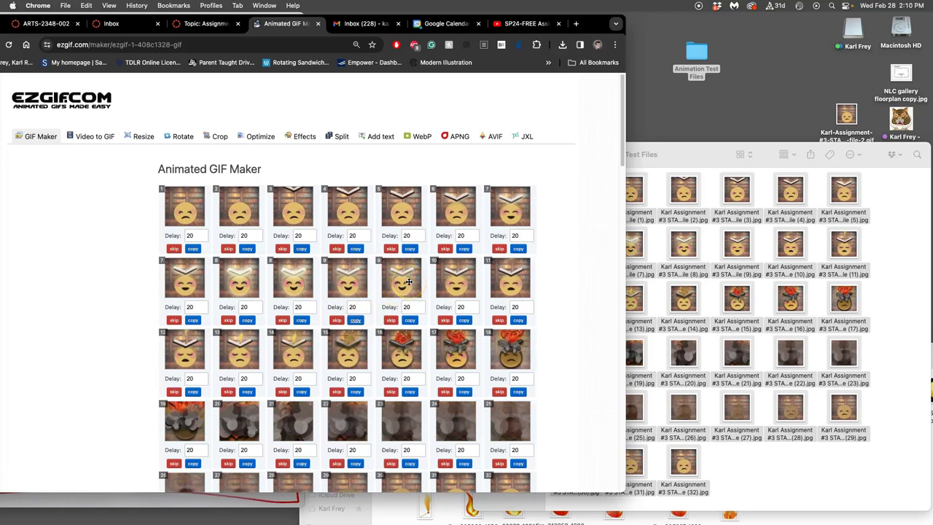
mouse_move(299, 285)
left_mouse_down()
mouse_move(343, 291)
mouse_move(188, 284)
mouse_move(291, 290)
left_mouse_up()
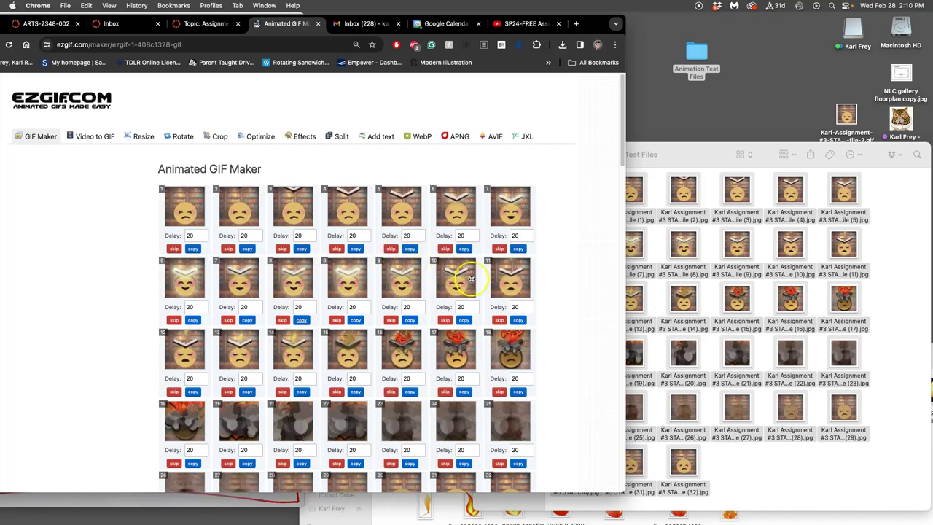
scroll(531, 307, "down", 5)
left_click(167, 458)
Step: Move frame 7 later along the second row and frame 9 to a new spot in the frame grid
scroll(436, 306, "down", 1)
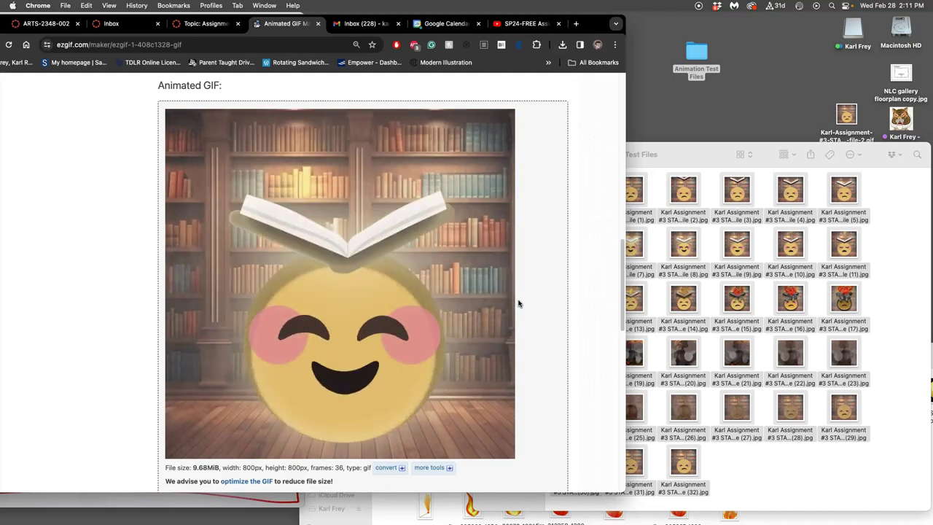
scroll(501, 298, "down", 10)
scroll(501, 298, "up", 5)
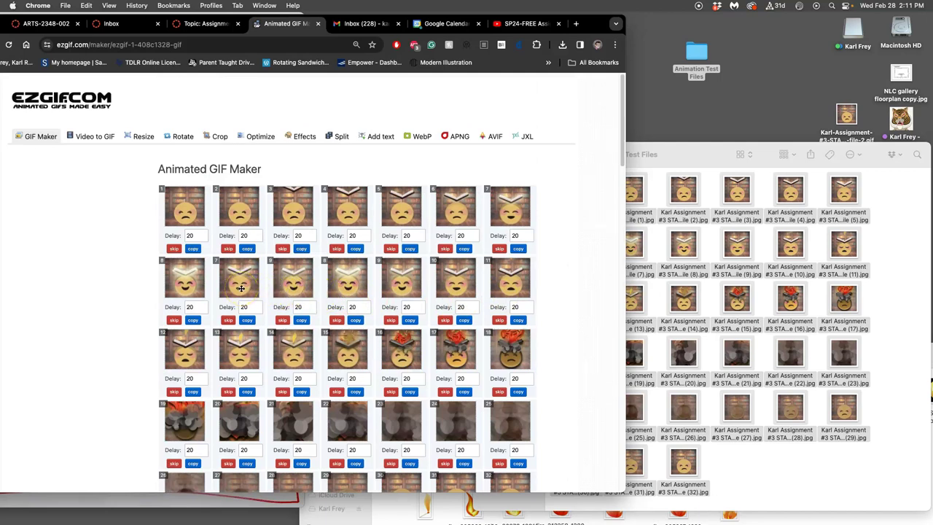
left_click_drag(241, 288, 341, 288)
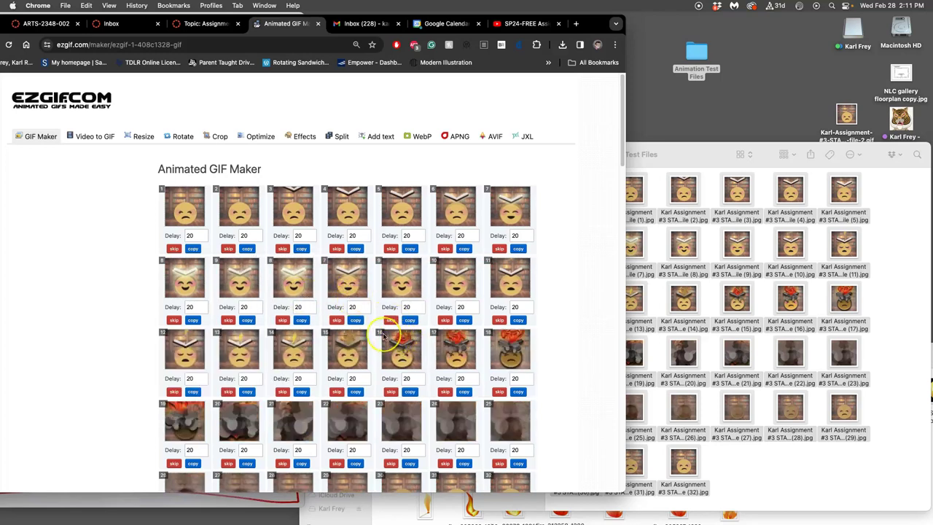
scroll(384, 336, "down", 1)
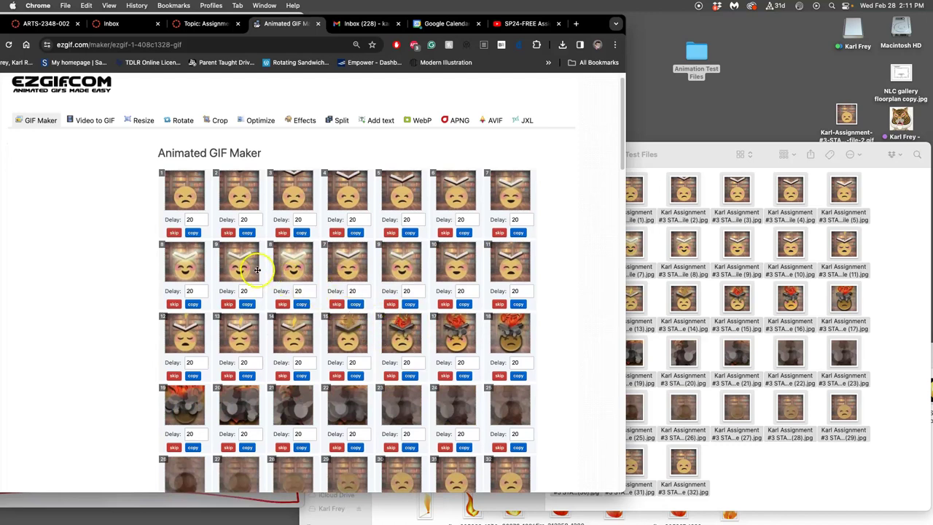
left_click_drag(243, 269, 281, 267)
scroll(358, 313, "down", 5)
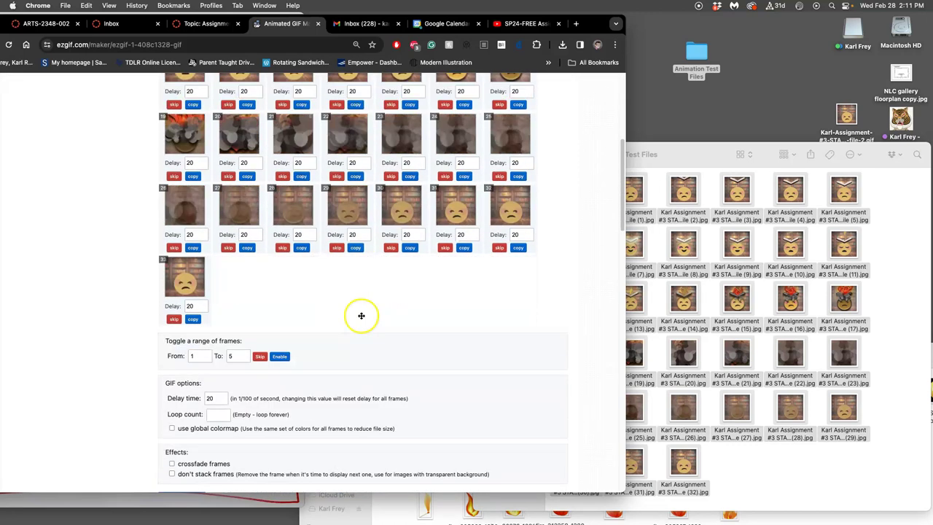
scroll(357, 306, "down", 5)
Step: Rebuild the GIF with the reordered frames and review the output
left_click(182, 207)
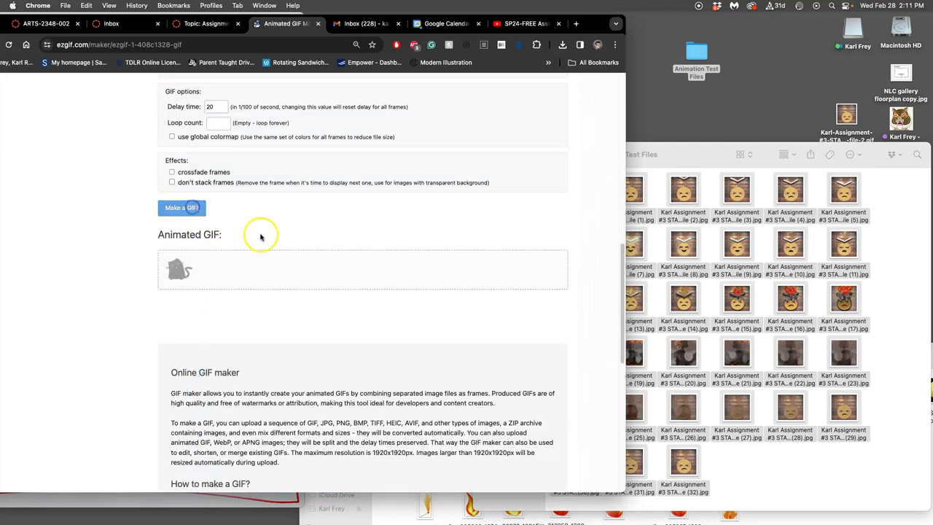
scroll(406, 278, "down", 4)
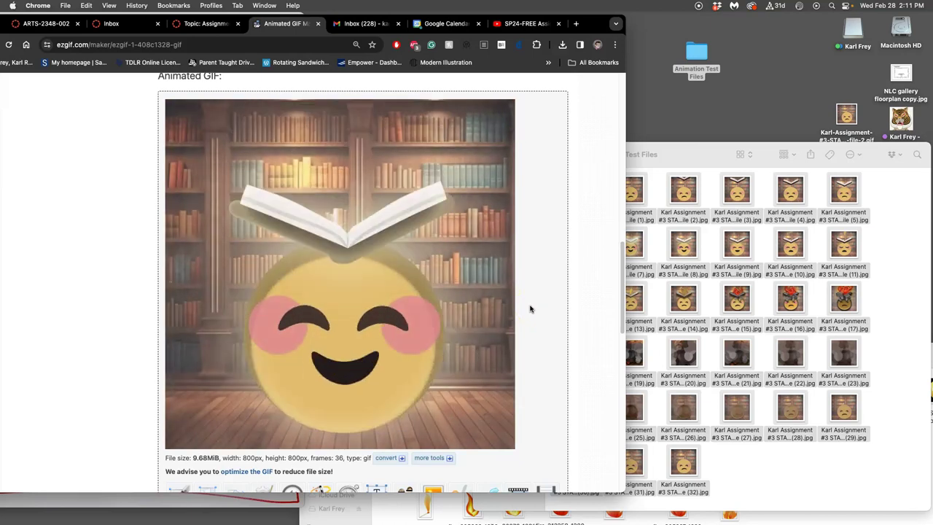
left_click(496, 301)
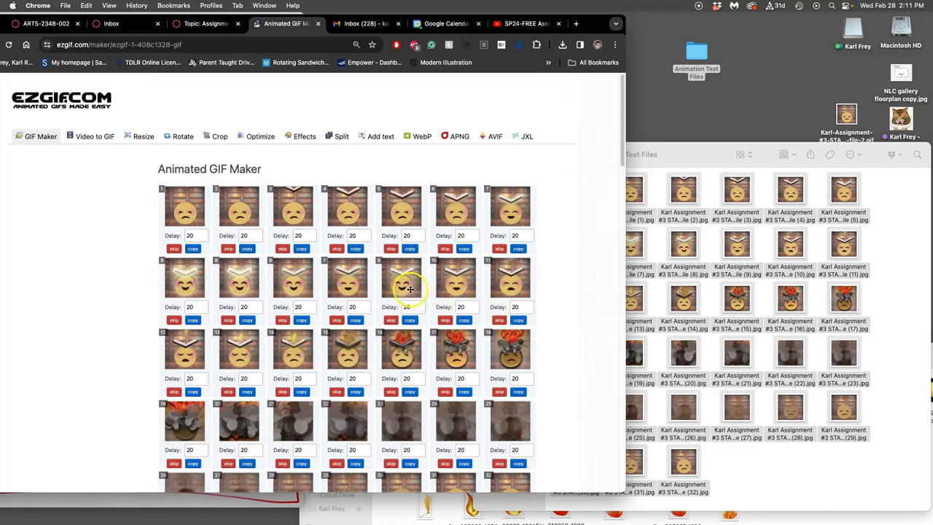
Step: Move frame 9 ahead of frame 8 and build the animated GIF to preview it
left_click_drag(409, 287, 350, 287)
scroll(410, 329, "down", 5)
scroll(197, 317, "down", 5)
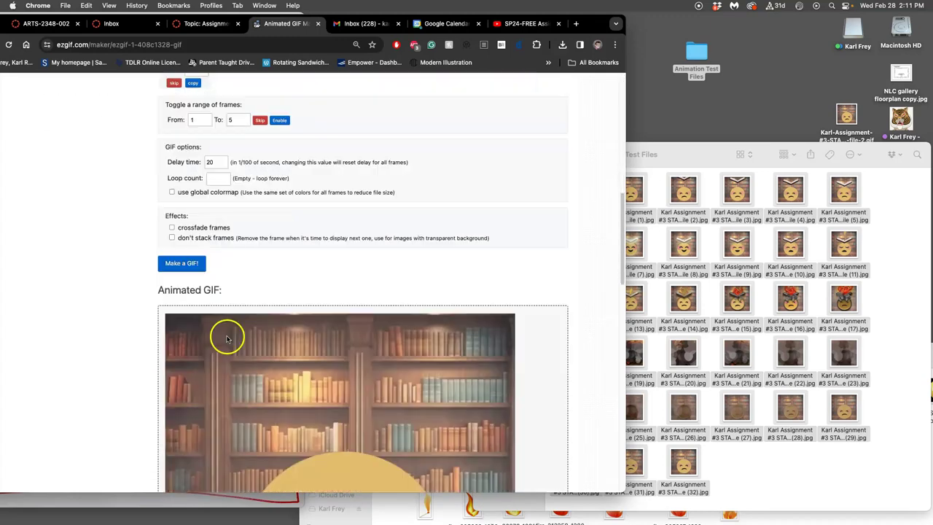
left_click(188, 172)
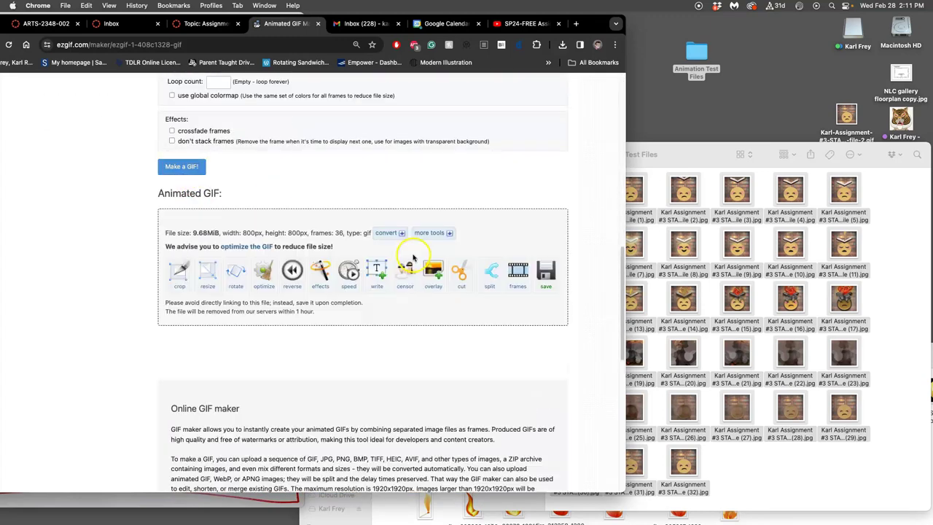
scroll(601, 302, "down", 1)
scroll(600, 302, "down", 2)
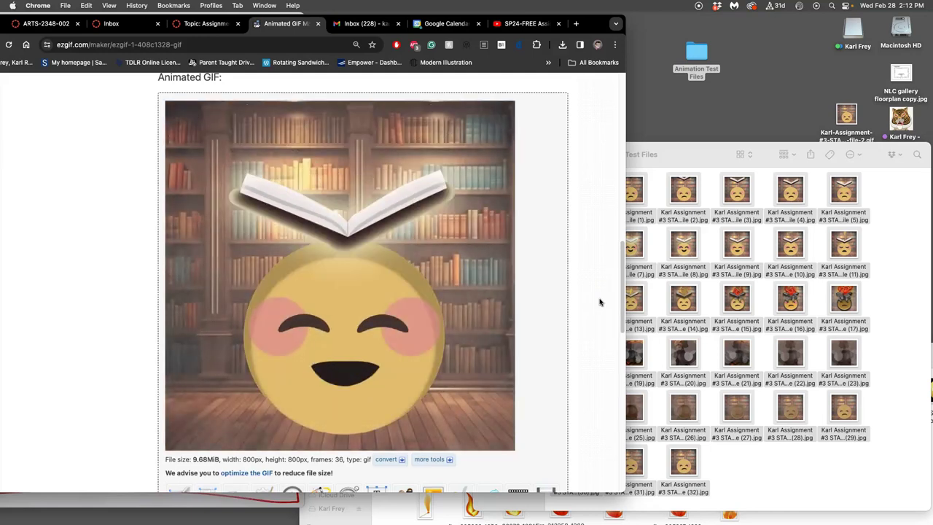
scroll(594, 300, "up", 15)
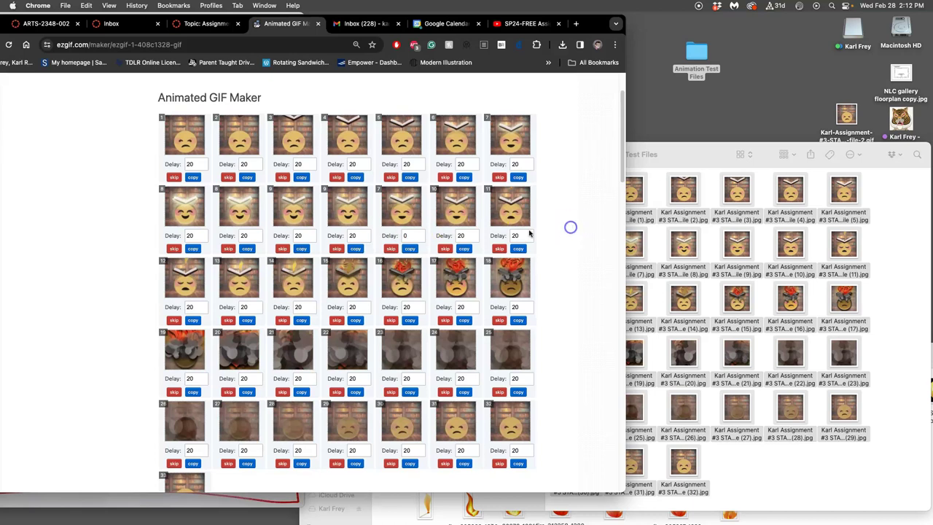
Step: Regenerate the animated GIF with Make a GIF!
scroll(425, 277, "down", 5)
scroll(241, 313, "down", 3)
left_click(181, 383)
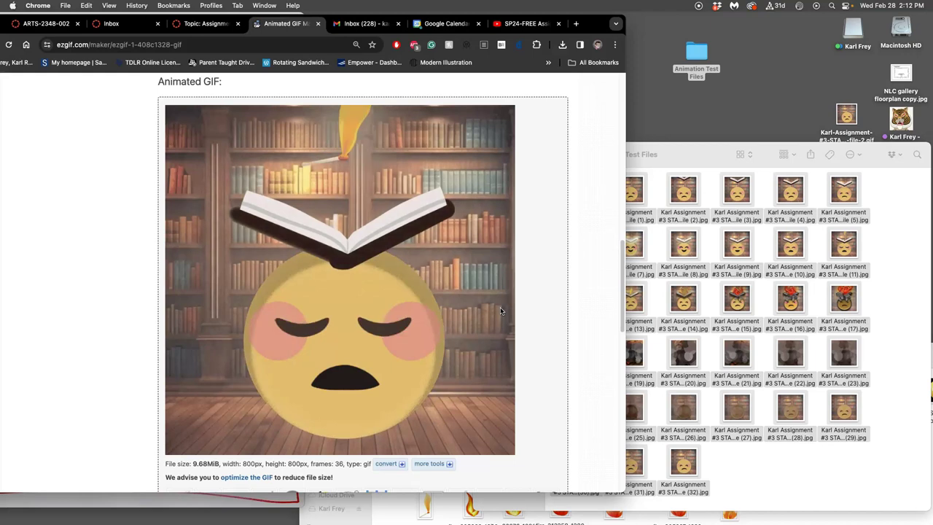
scroll(500, 307, "up", 5)
scroll(492, 310, "up", 5)
scroll(413, 308, "down", 1)
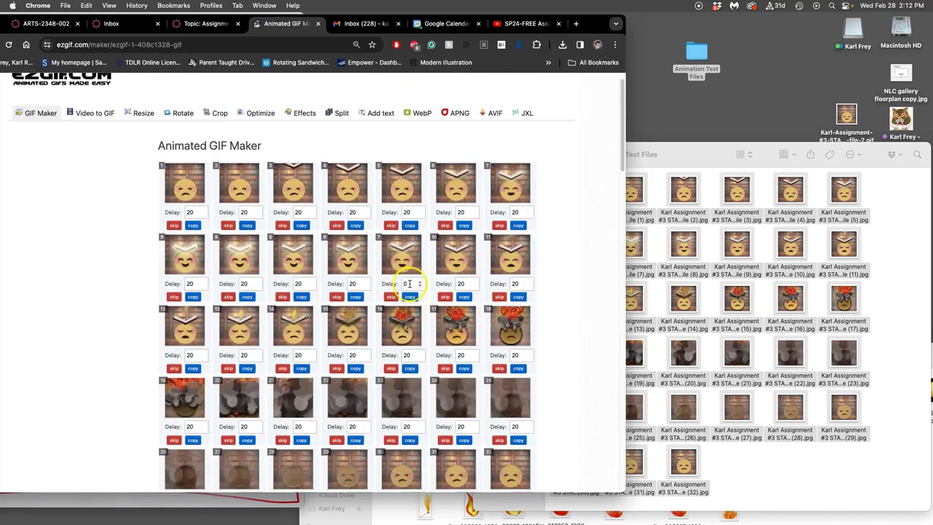
Step: Move the zero-delay frame 7 to the first position of the second row
left_click_drag(401, 258, 441, 201)
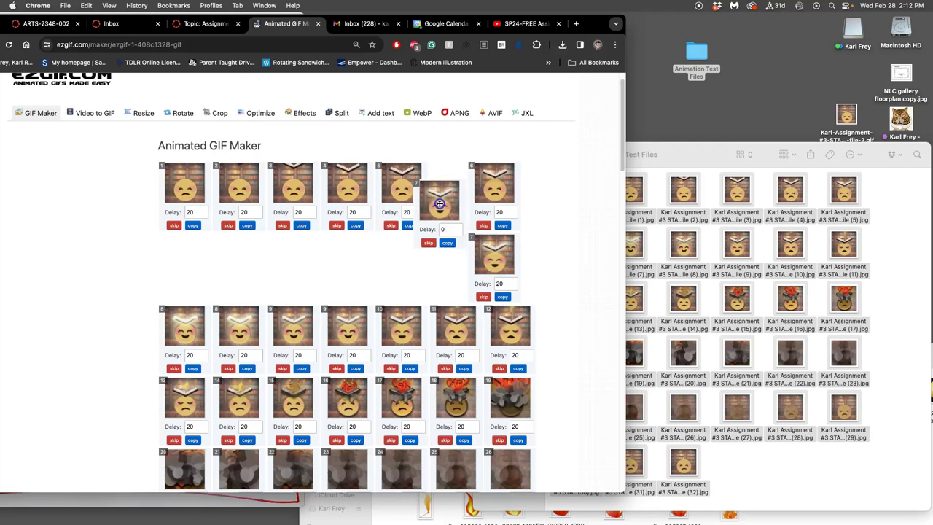
left_click_drag(439, 203, 514, 187)
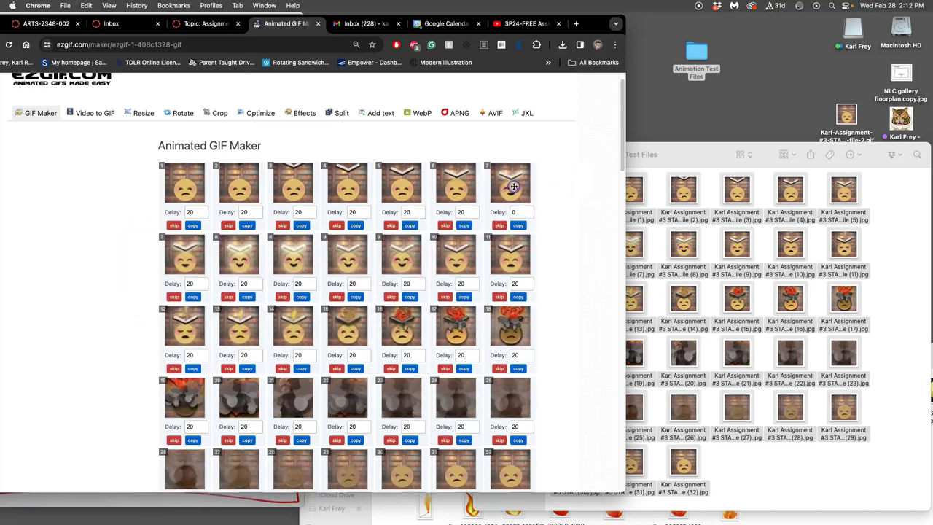
left_click_drag(505, 202, 520, 265)
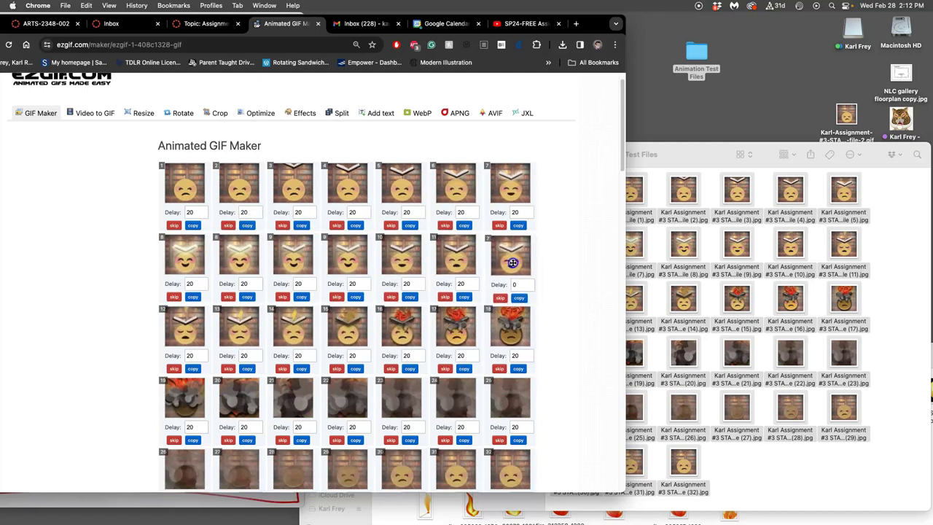
left_click_drag(513, 262, 179, 263)
scroll(379, 354, "down", 1)
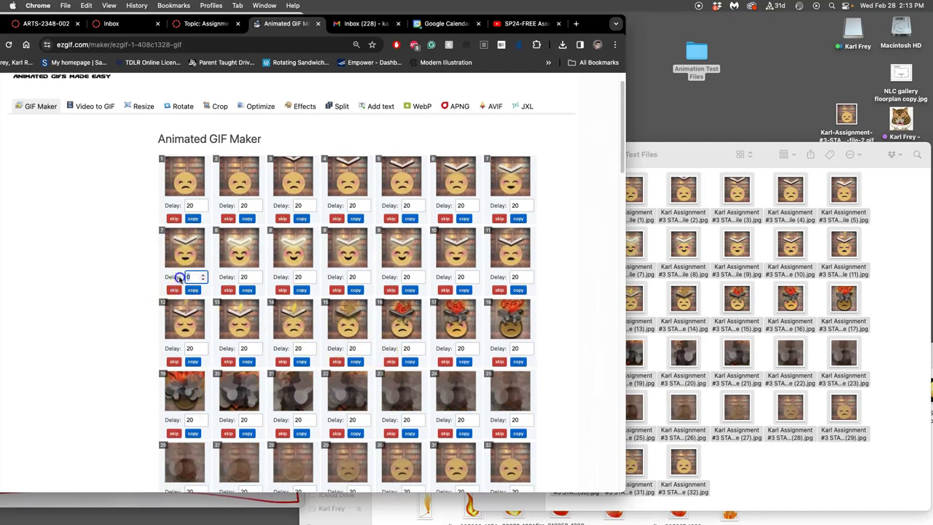
scroll(354, 374, "down", 10)
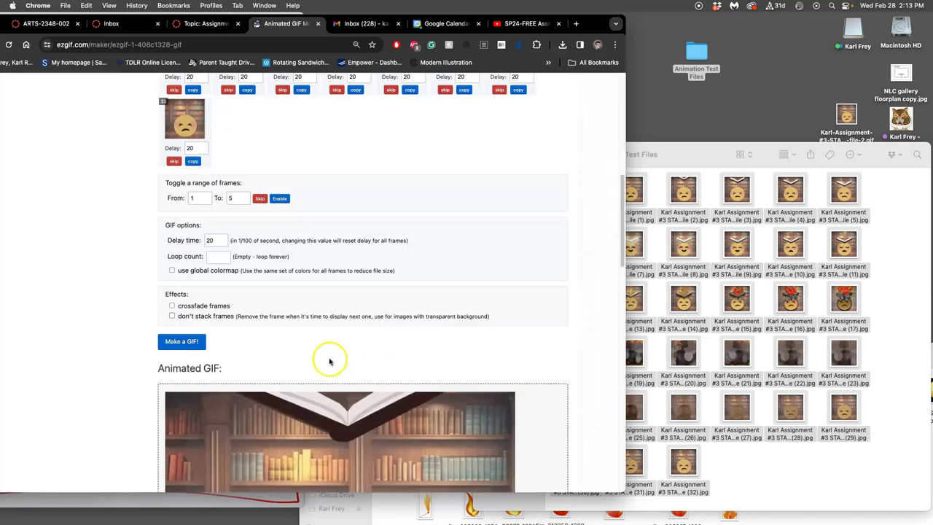
Step: Rebuild the GIF with the new frame order and watch the 36-frame animation play
left_click(184, 342)
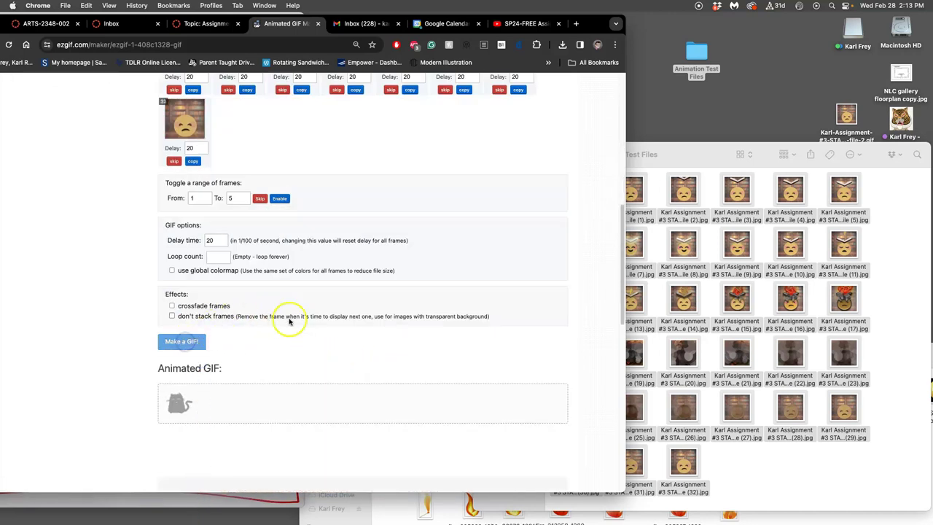
scroll(321, 327, "down", 5)
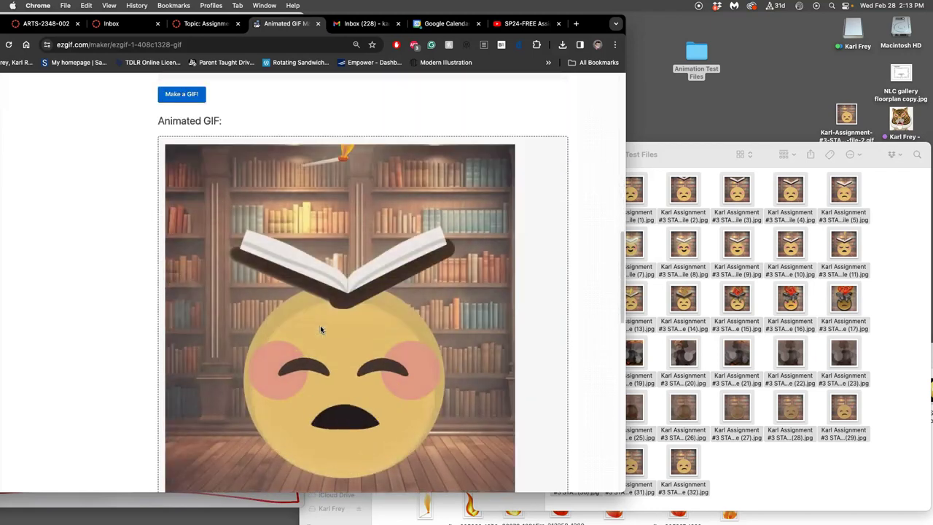
scroll(535, 358, "down", 1)
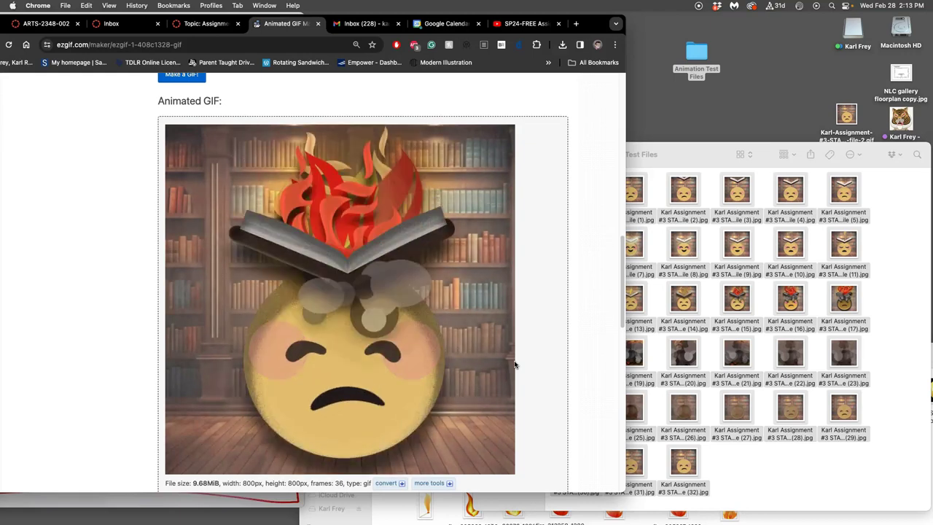
left_click(520, 350)
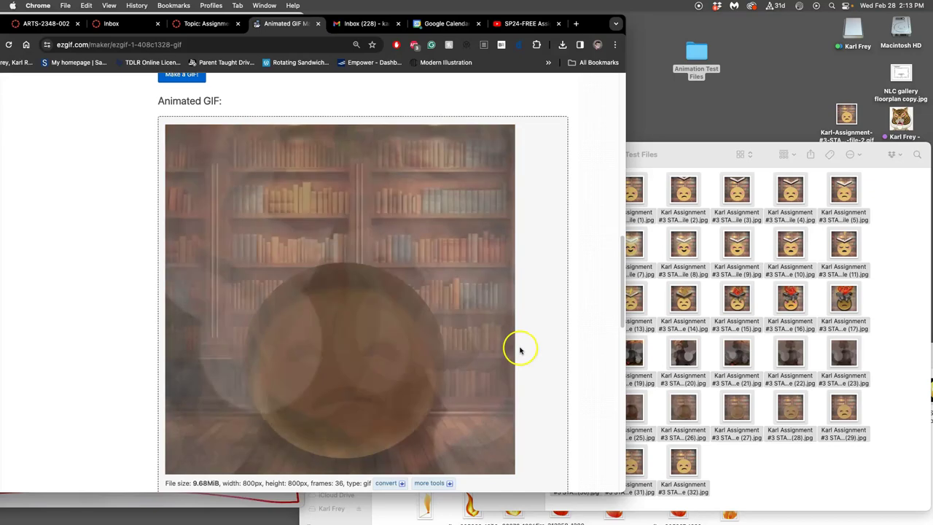
scroll(501, 348, "down", 10)
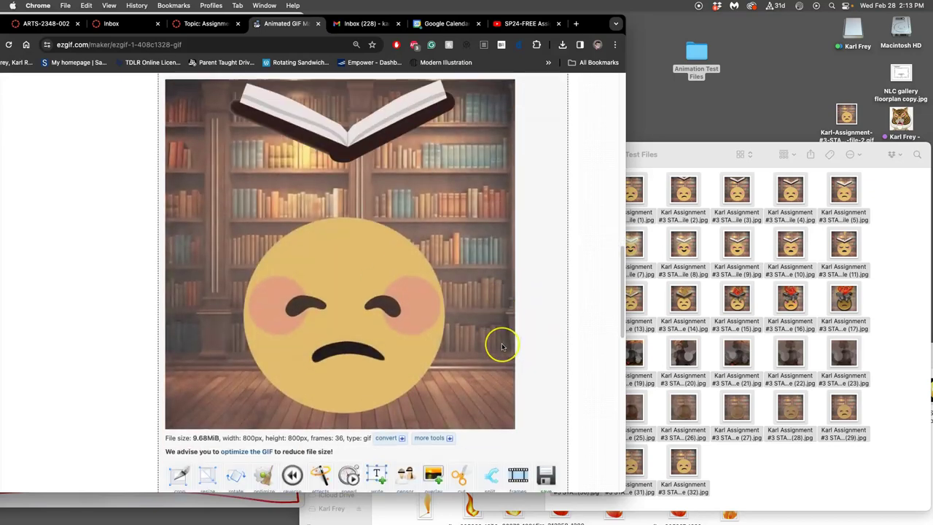
scroll(501, 347, "up", 10)
scroll(501, 347, "down", 5)
Step: Save the GIF to the Desktop as 'SP2 <student name> Assignment 3 Final Animation.gif'
left_click(314, 271)
right_click(324, 258)
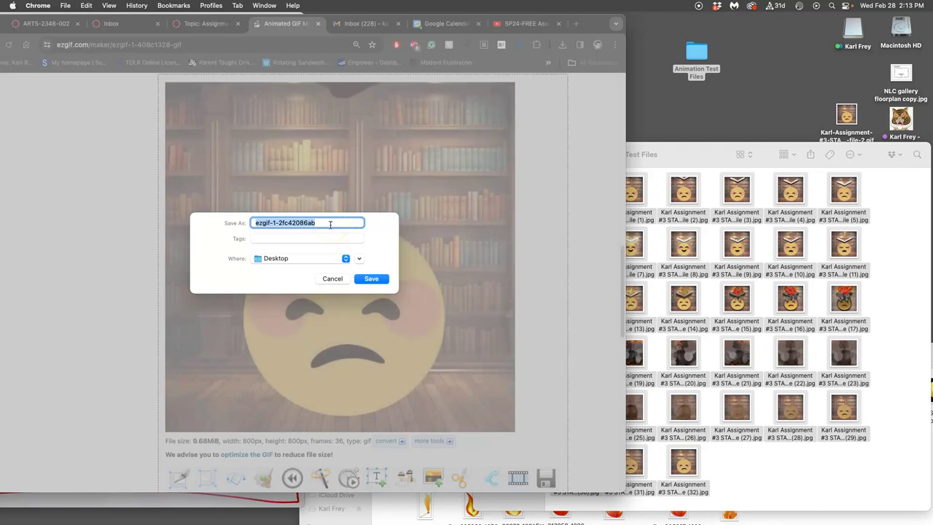
type("Karl")
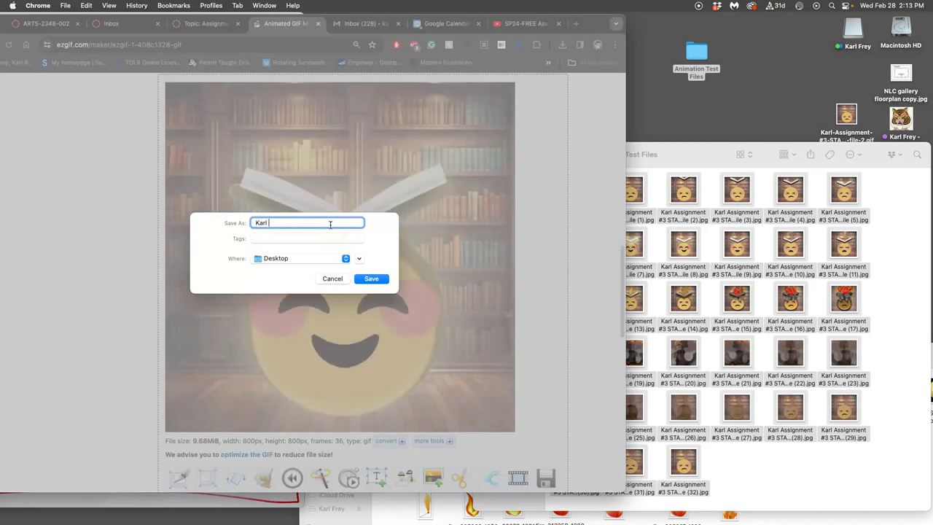
key("BackSpace")
key("BackSpace")
key("BackSpace")
key("BackSpace")
key("BackSpace")
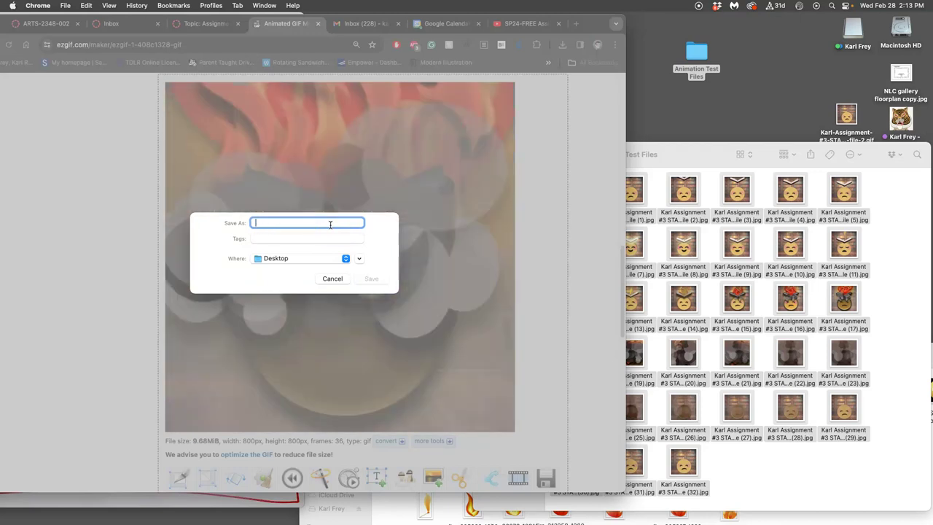
type("SP2")
type(" Karl Assign")
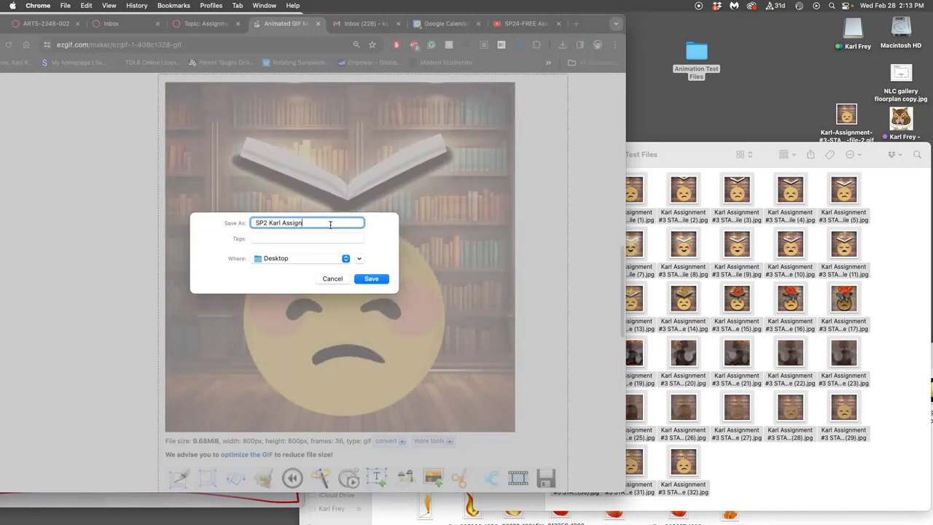
type("me")
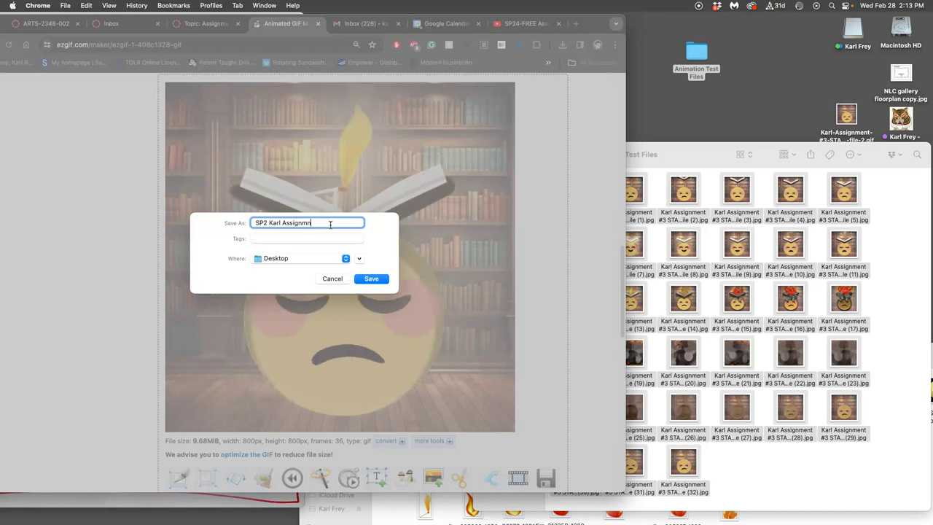
type("nt 3 ")
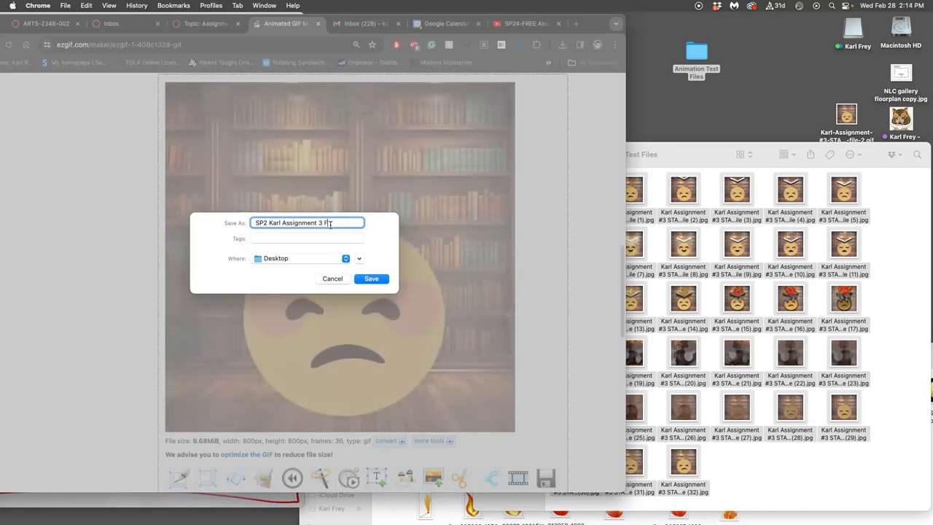
type("Final Animation")
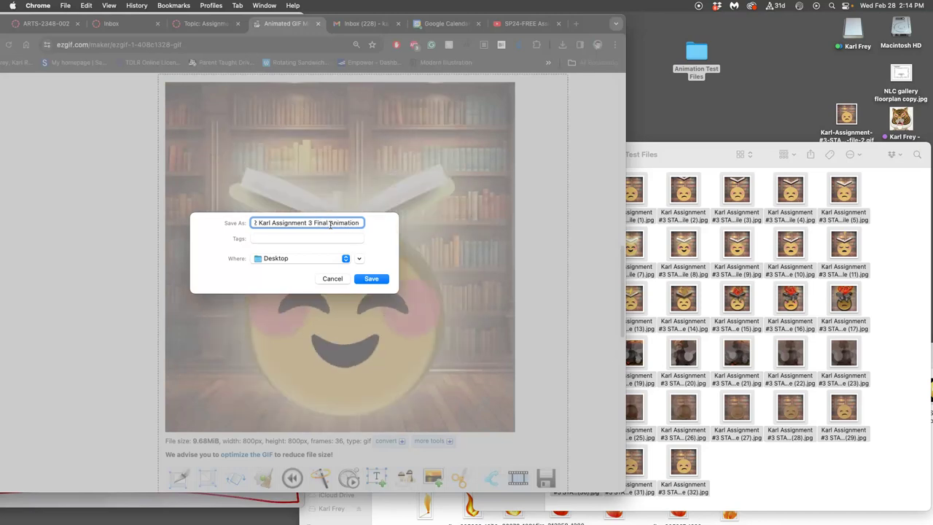
type(".gif")
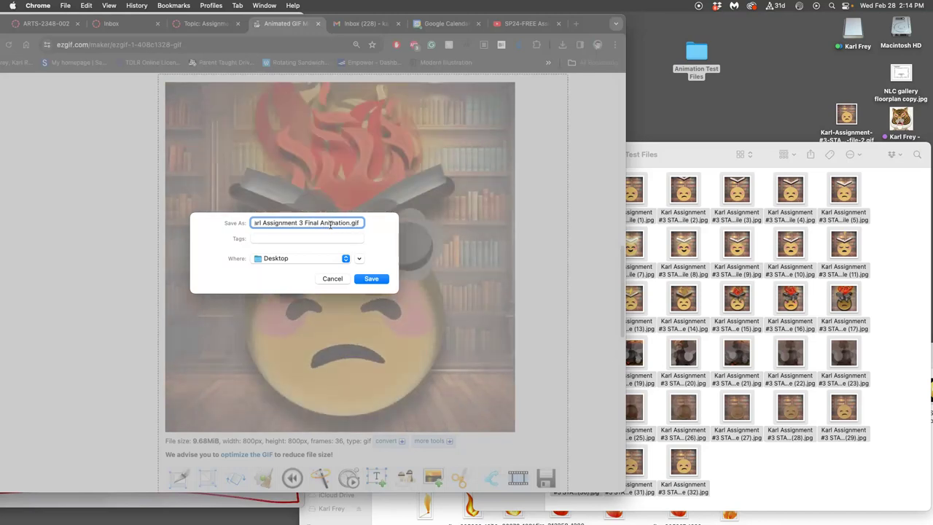
left_click(379, 279)
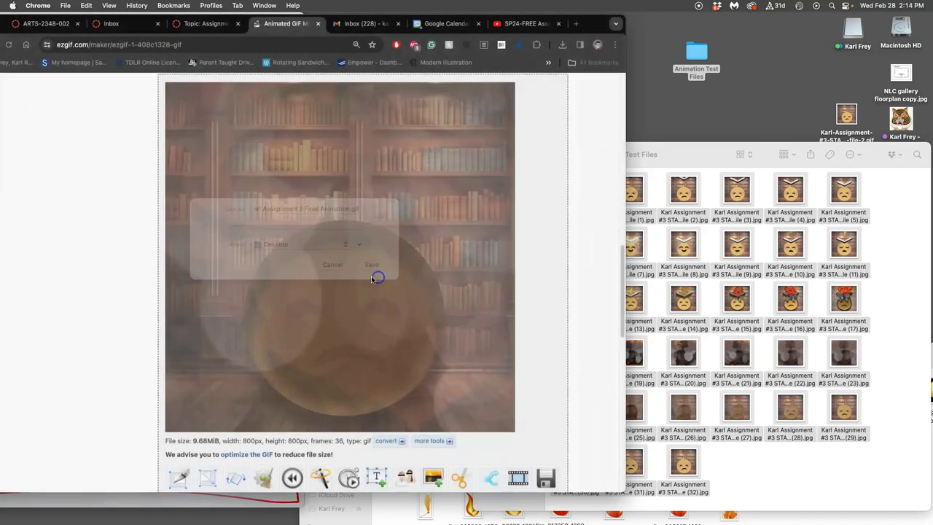
Step: Move the Animation Test Files folder into the Assignment #3 folder
left_click(696, 55)
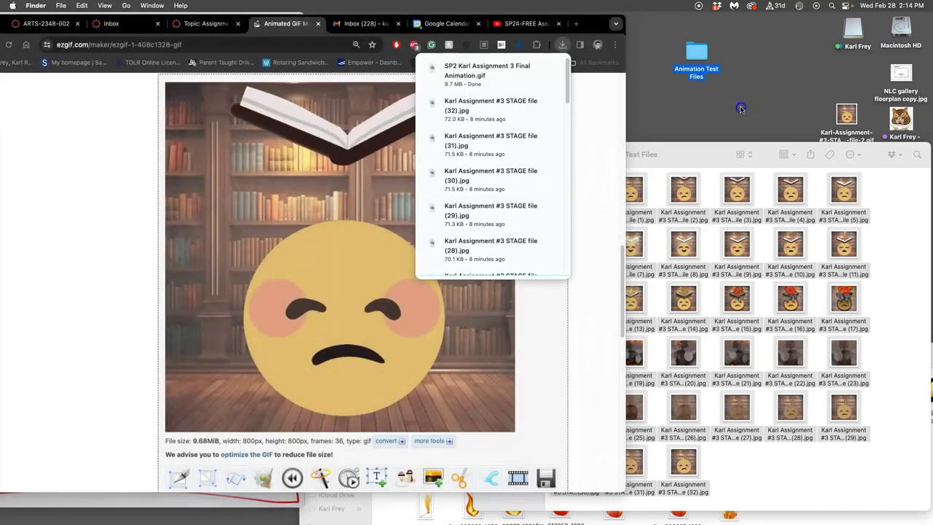
left_click(697, 148)
key("super+a")
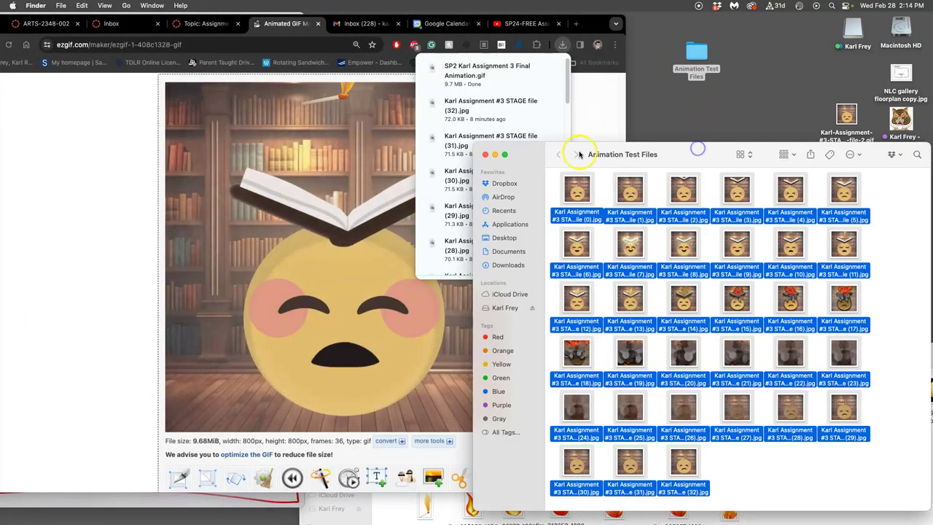
left_click(486, 156)
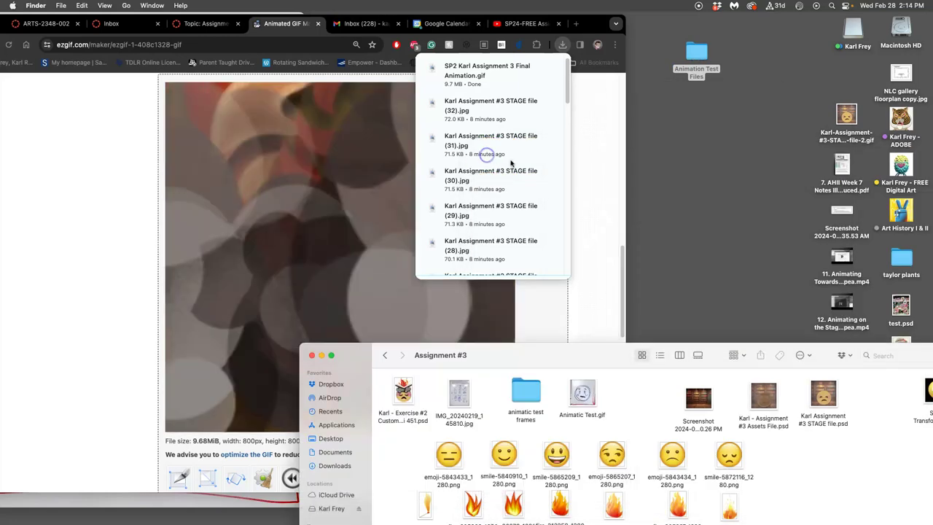
left_click_drag(696, 69, 636, 397)
left_click_drag(607, 350, 370, 51)
Step: Tag the final animation GIF orange
right_click(842, 439)
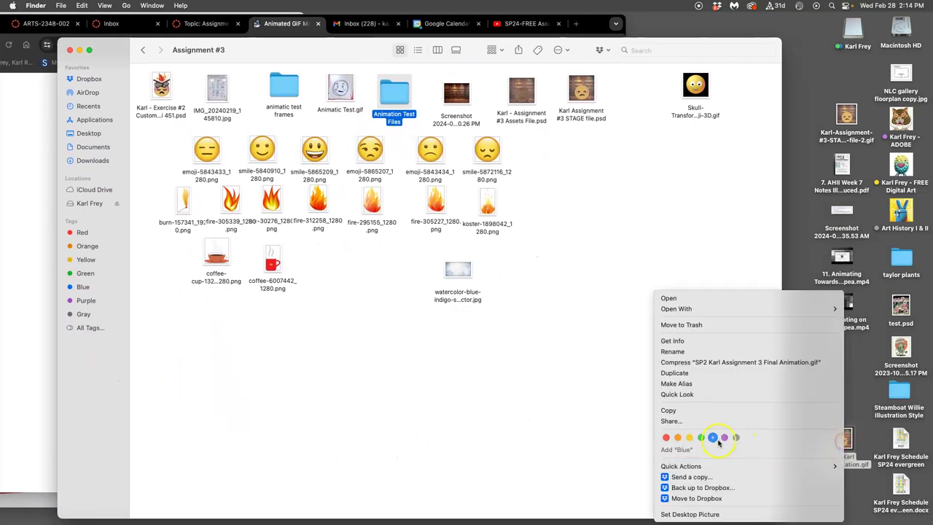
left_click(678, 438)
left_click(842, 437)
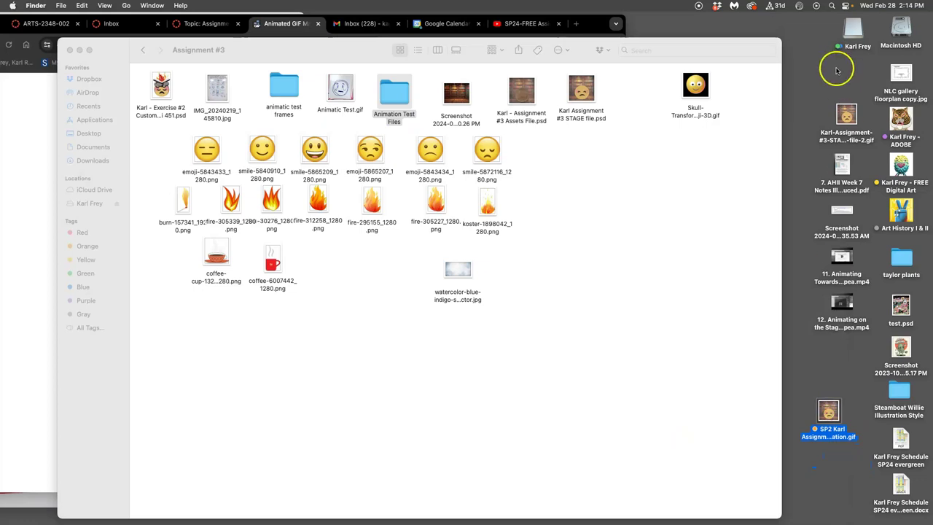
Step: Open the STAGE-file-2 GIF in Safari
right_click(847, 111)
left_click(854, 114)
right_click(852, 115)
mouse_move(794, 133)
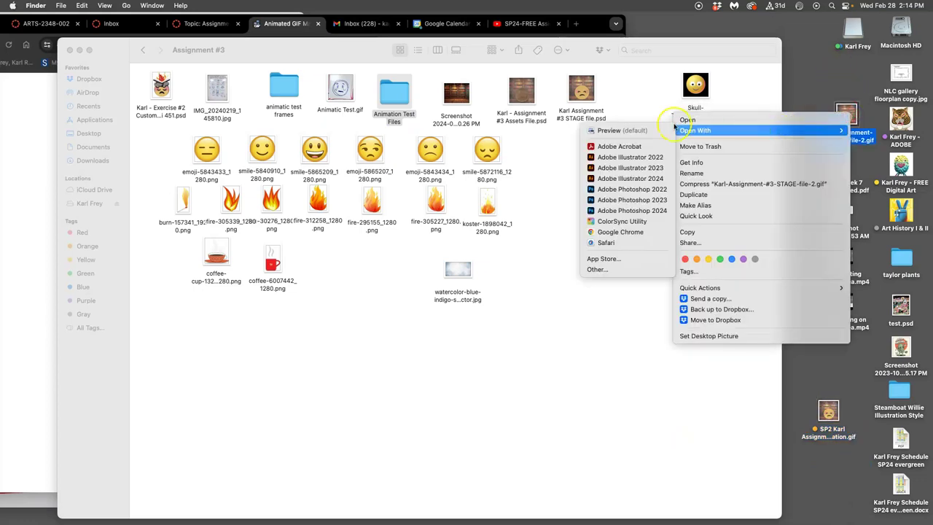
left_click(611, 244)
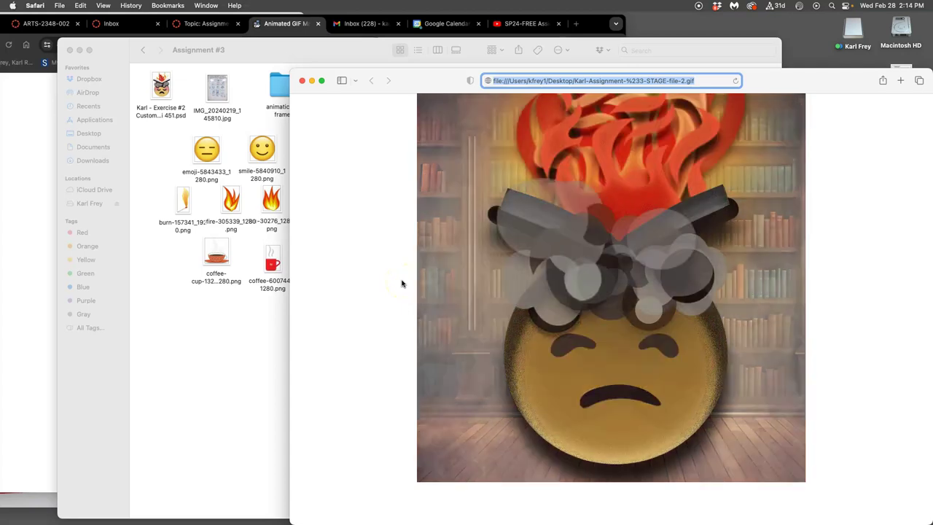
Step: Close the stage GIF and play the final Assignment 3 animation GIF in Safari
left_click(302, 80)
right_click(829, 409)
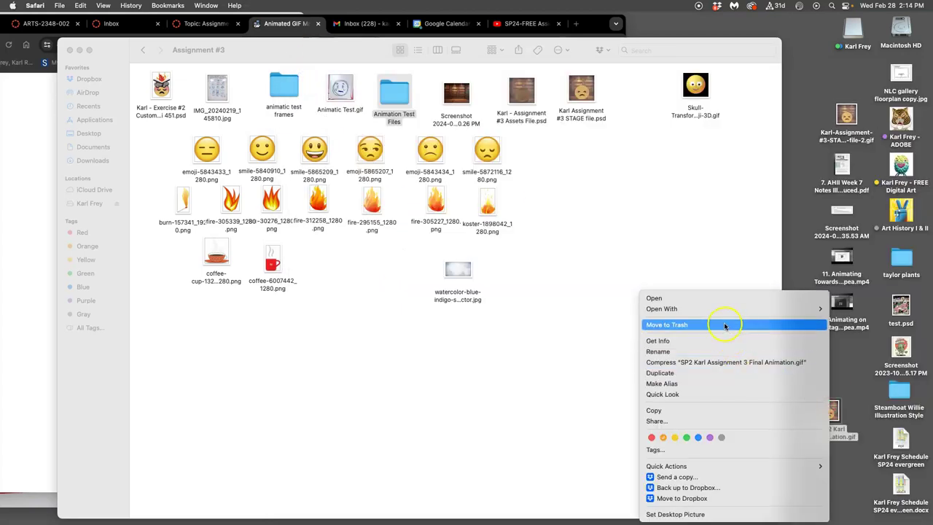
mouse_move(719, 308)
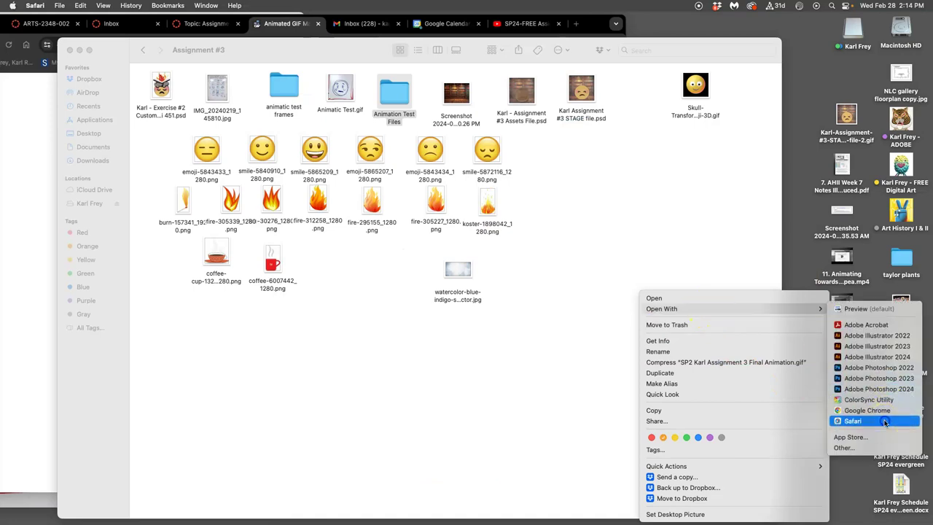
left_click(884, 421)
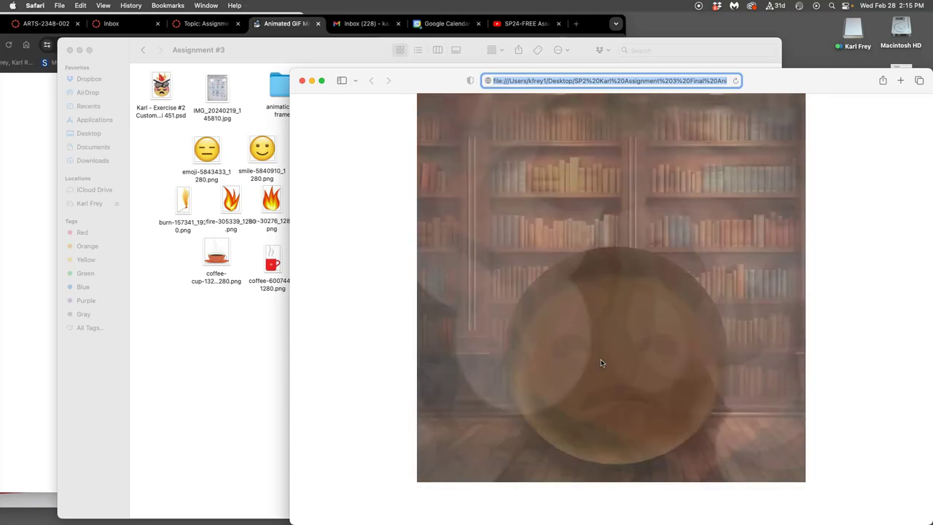
left_click(610, 358)
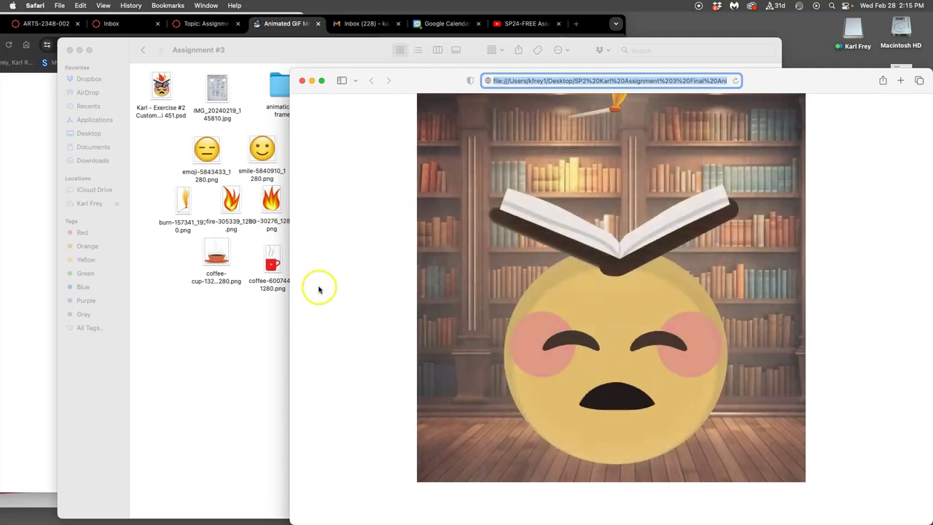
Step: Switch to the Canvas assignment discussion and start editing the instructor example post
left_click(302, 81)
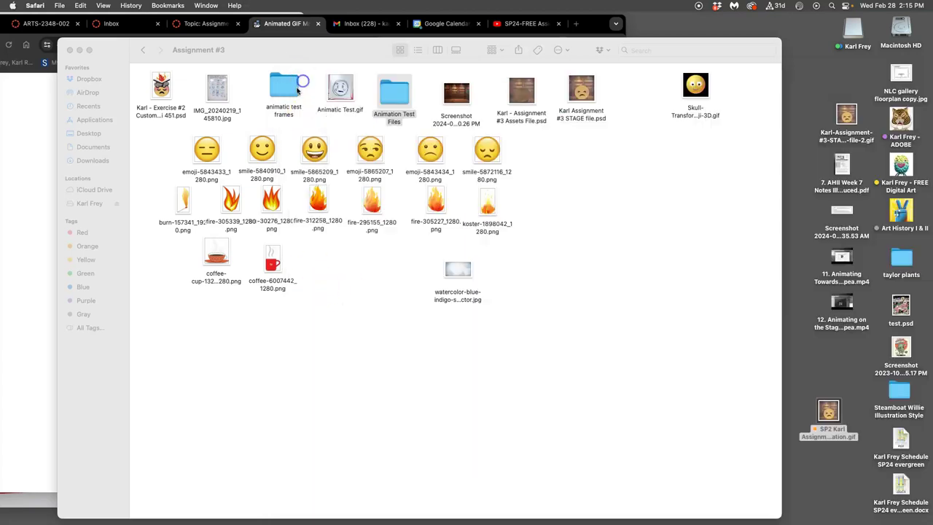
left_click(56, 140)
left_click(211, 24)
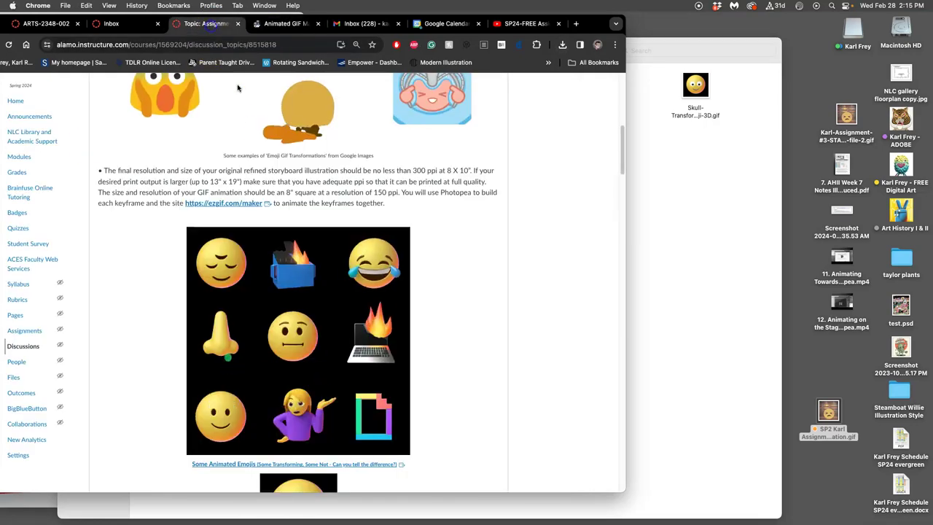
scroll(433, 270, "down", 20)
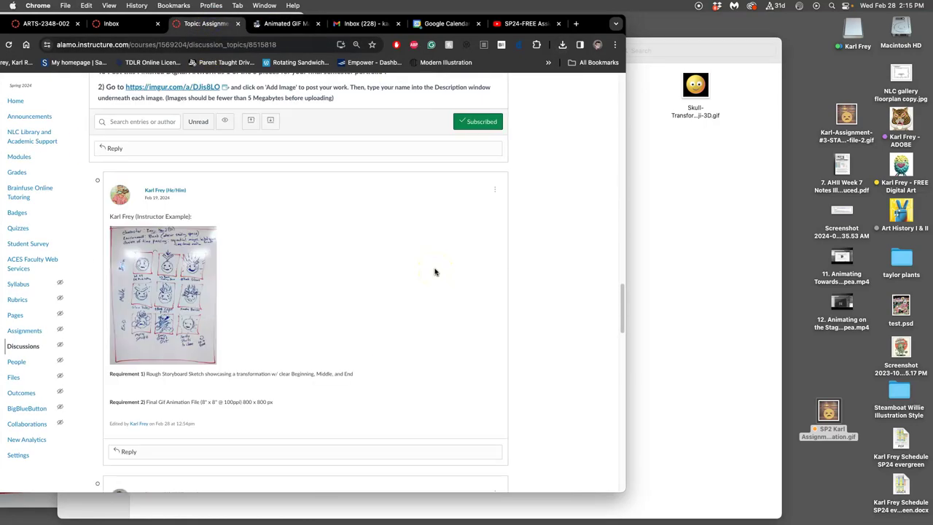
left_click(494, 188)
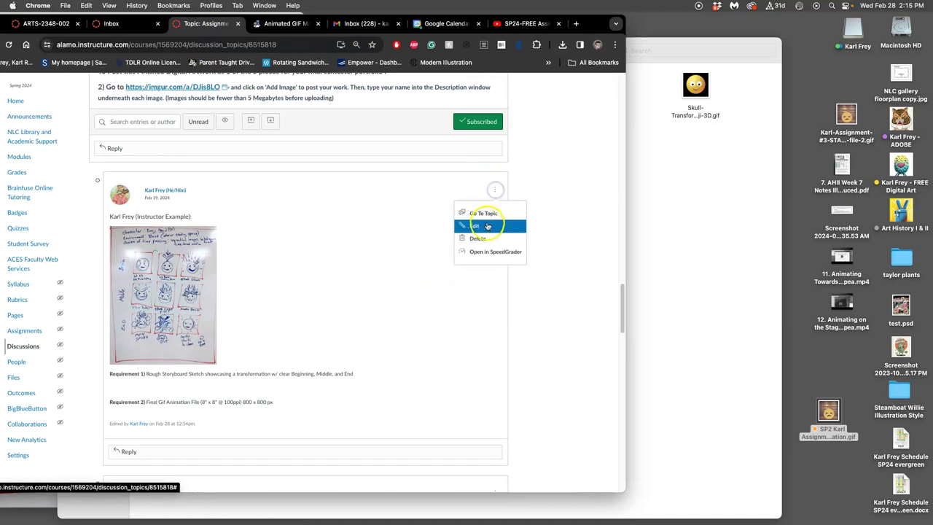
left_click(480, 222)
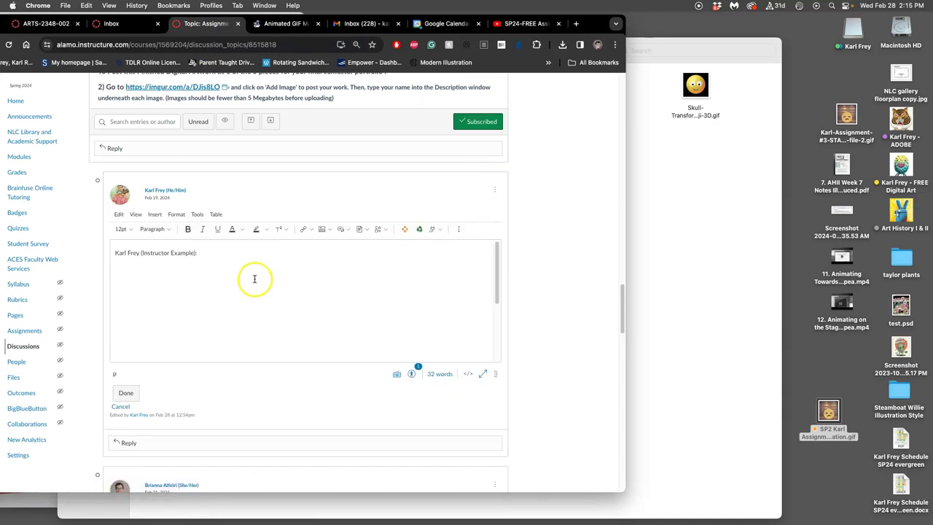
Step: Embed the final animation GIF below Requirement 2 and save the post
scroll(254, 277, "down", 5)
left_click_drag(807, 408, 156, 318)
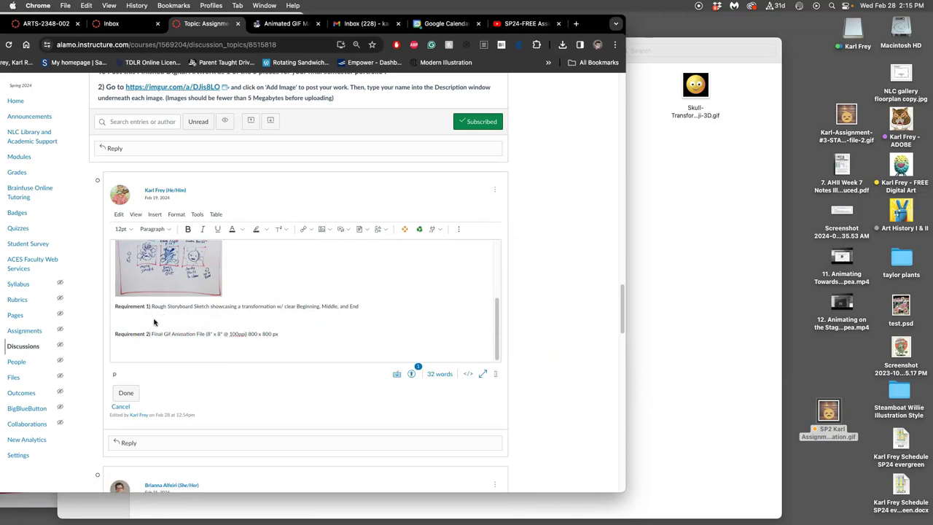
left_click(153, 320)
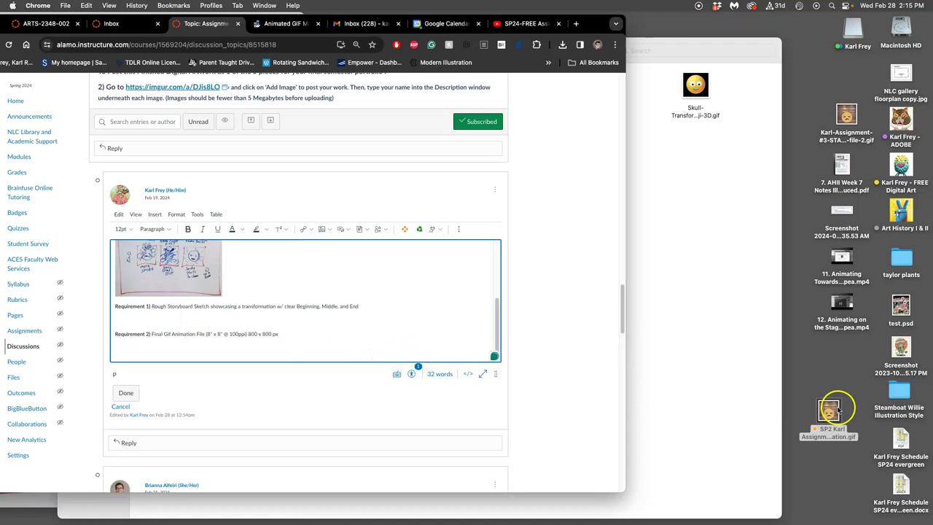
left_click_drag(831, 409, 129, 316)
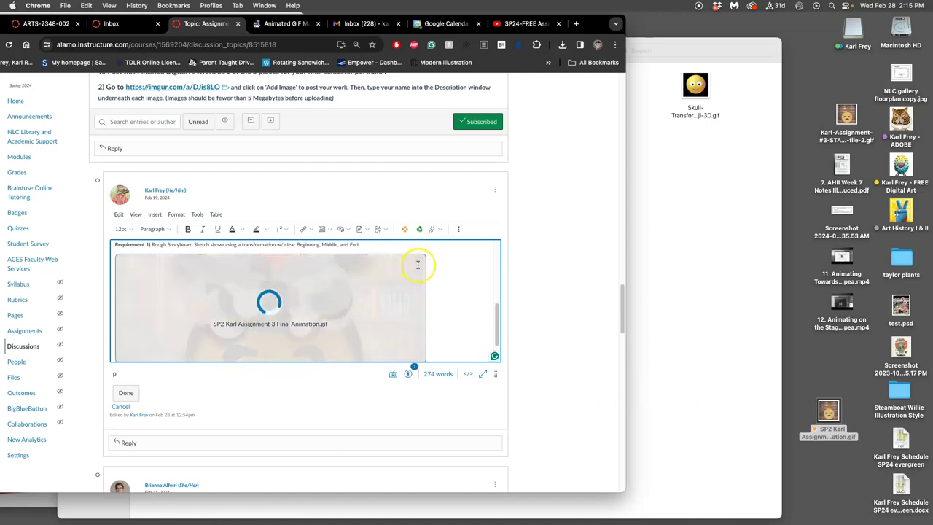
scroll(420, 263, "down", 3)
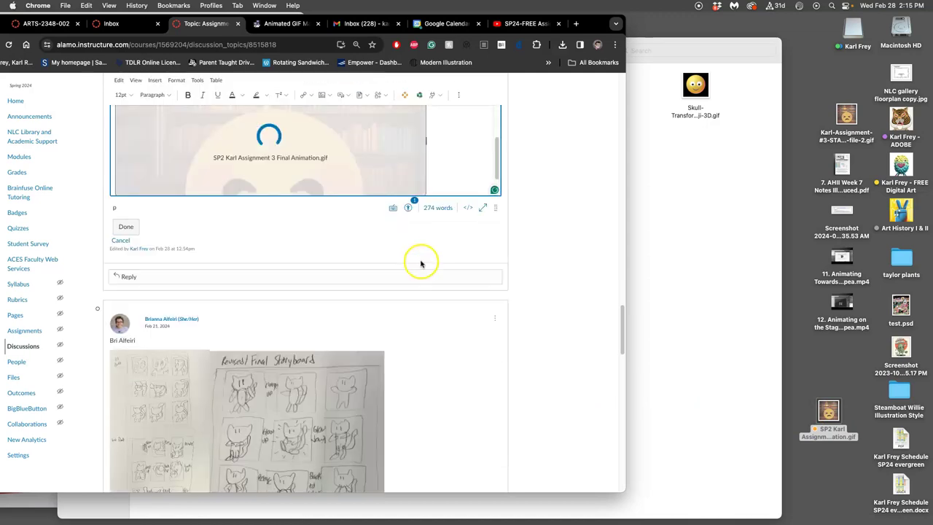
left_click_drag(416, 124, 340, 125)
left_click(130, 225)
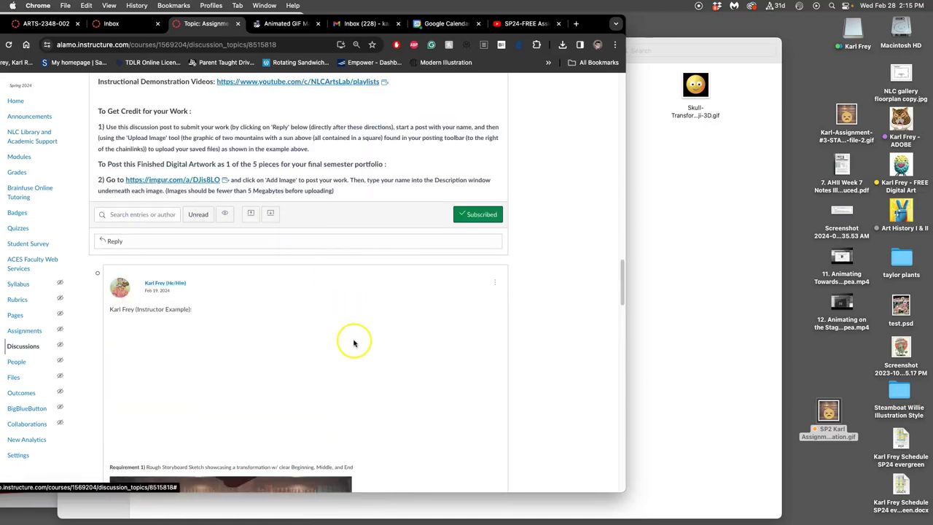
Step: Open the options menu of the saved instructor example post
scroll(355, 339, "down", 10)
scroll(354, 339, "up", 2)
scroll(363, 341, "up", 3)
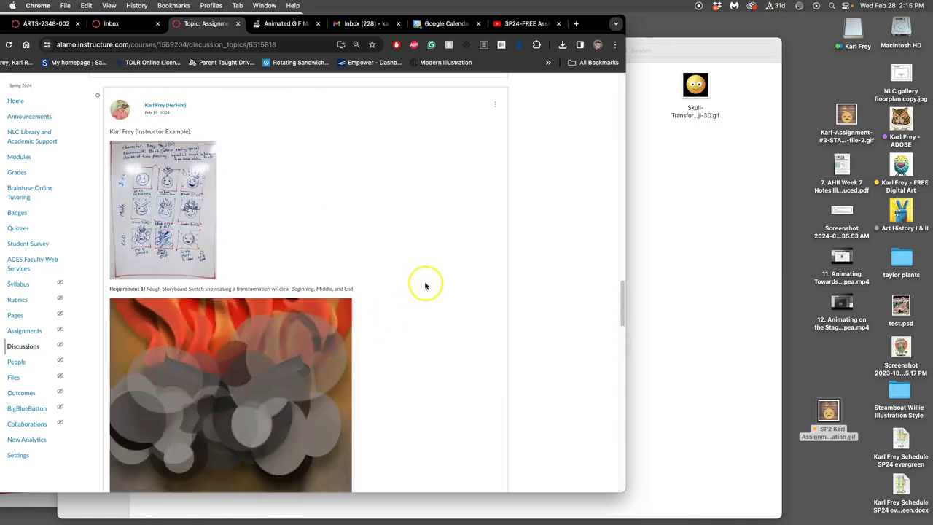
left_click(495, 106)
Step: Paste a copy of Requirement 2 below it and reword it to 'Refined Storyboard (30" x 40" @ 100ppi)'
left_click(482, 140)
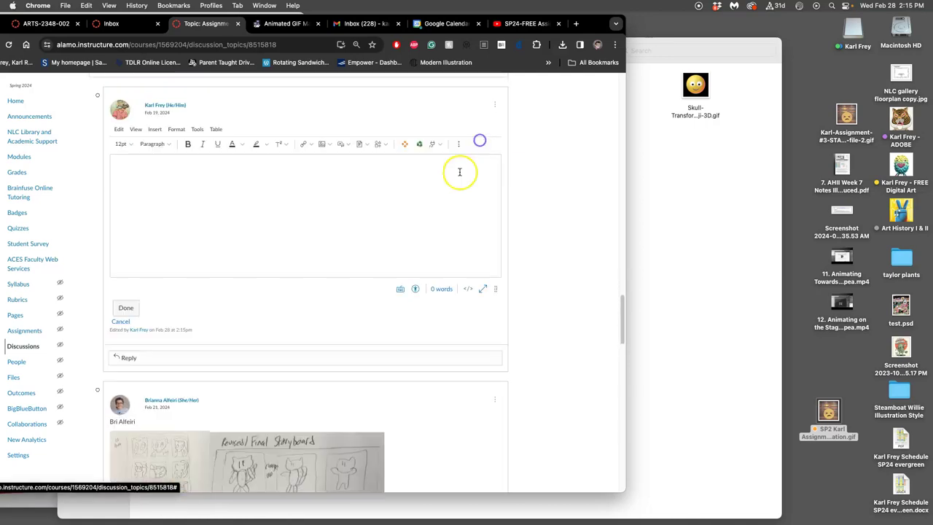
scroll(314, 222, "down", 10)
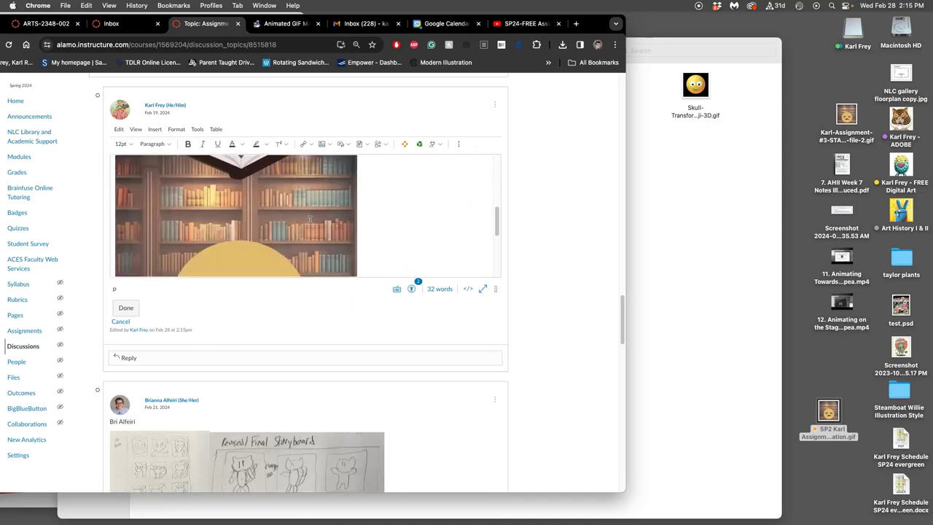
left_click(368, 233)
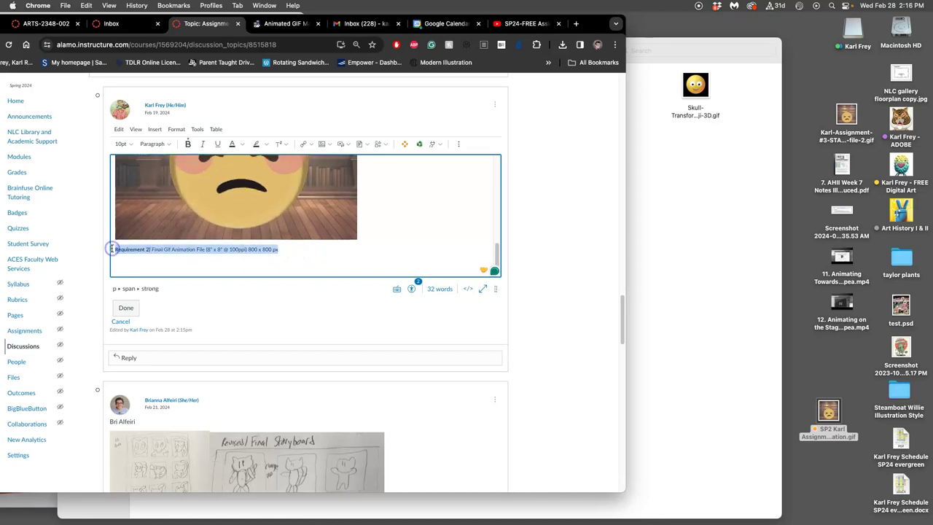
left_click(137, 265)
type("Requirement 2) Final Gif Animation File (8\" x 8\" @ 100ppi) 800 x 800 px")
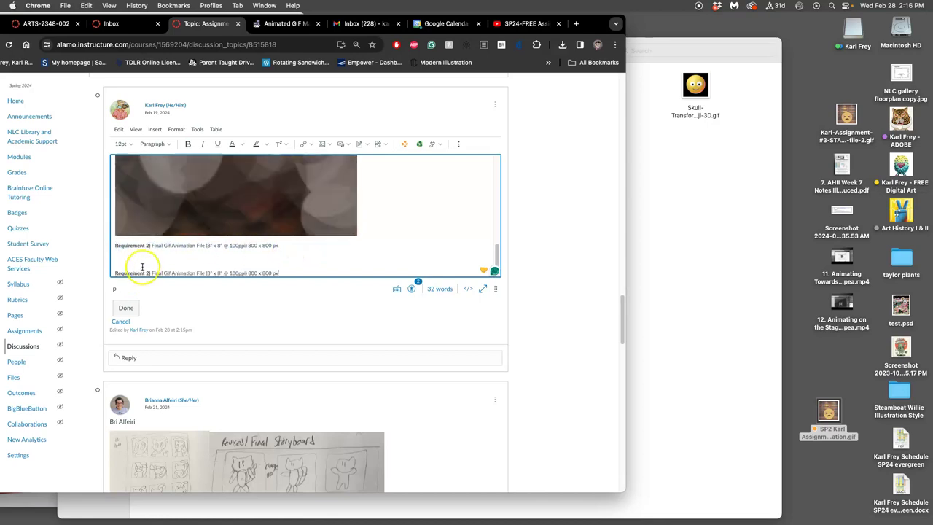
left_click(147, 266)
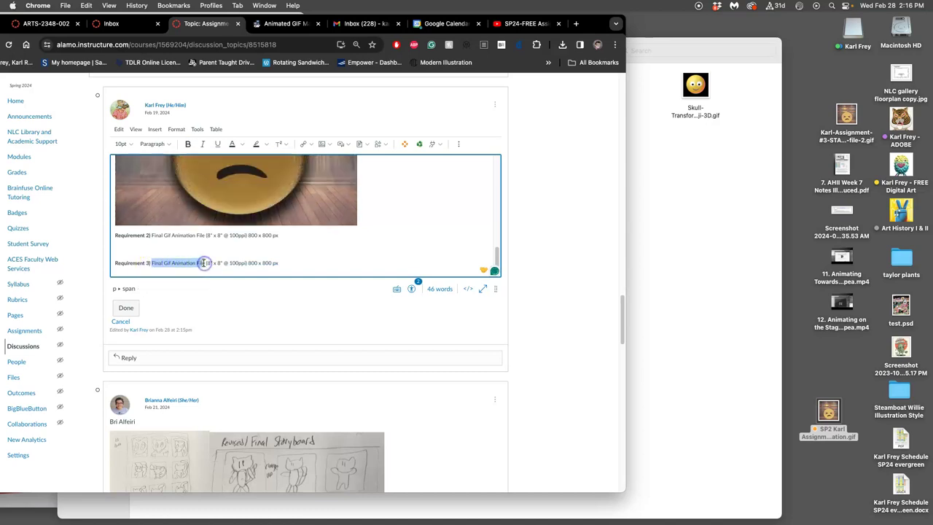
type("Refined Storyboard")
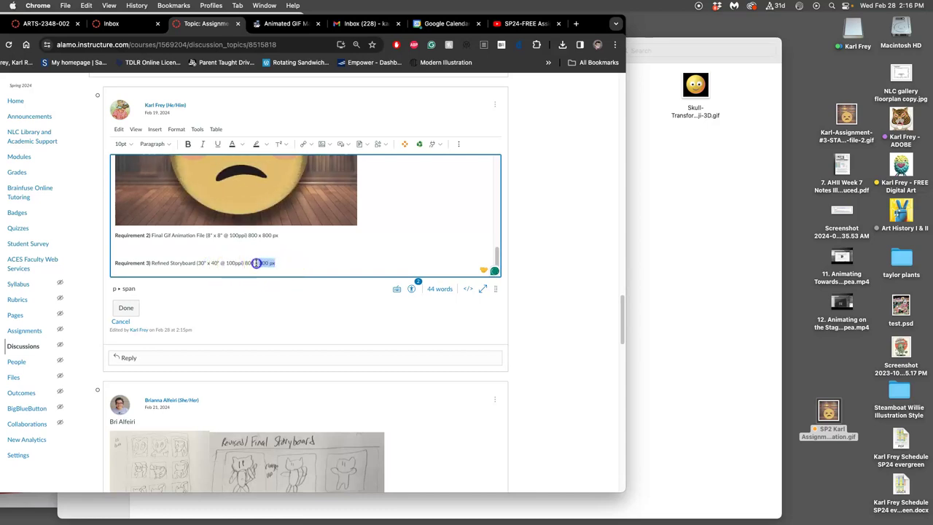
left_click_drag(252, 262, 246, 262)
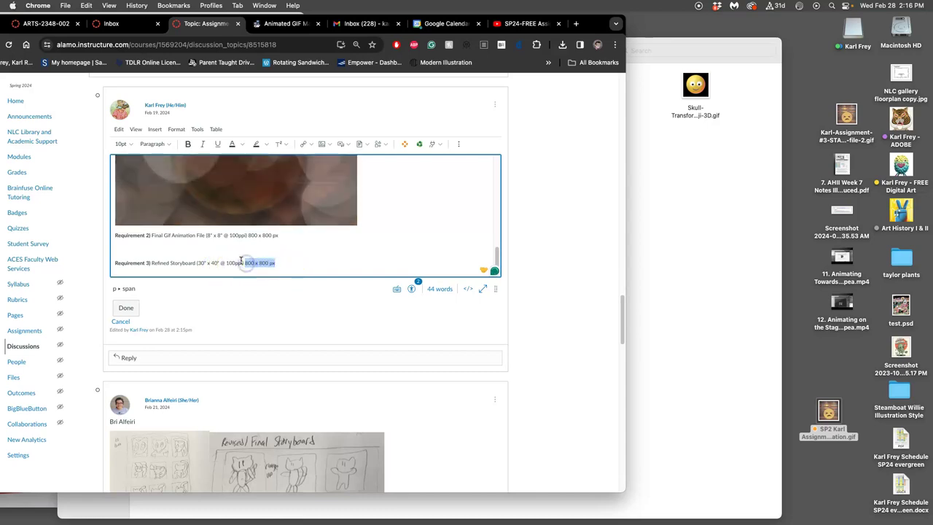